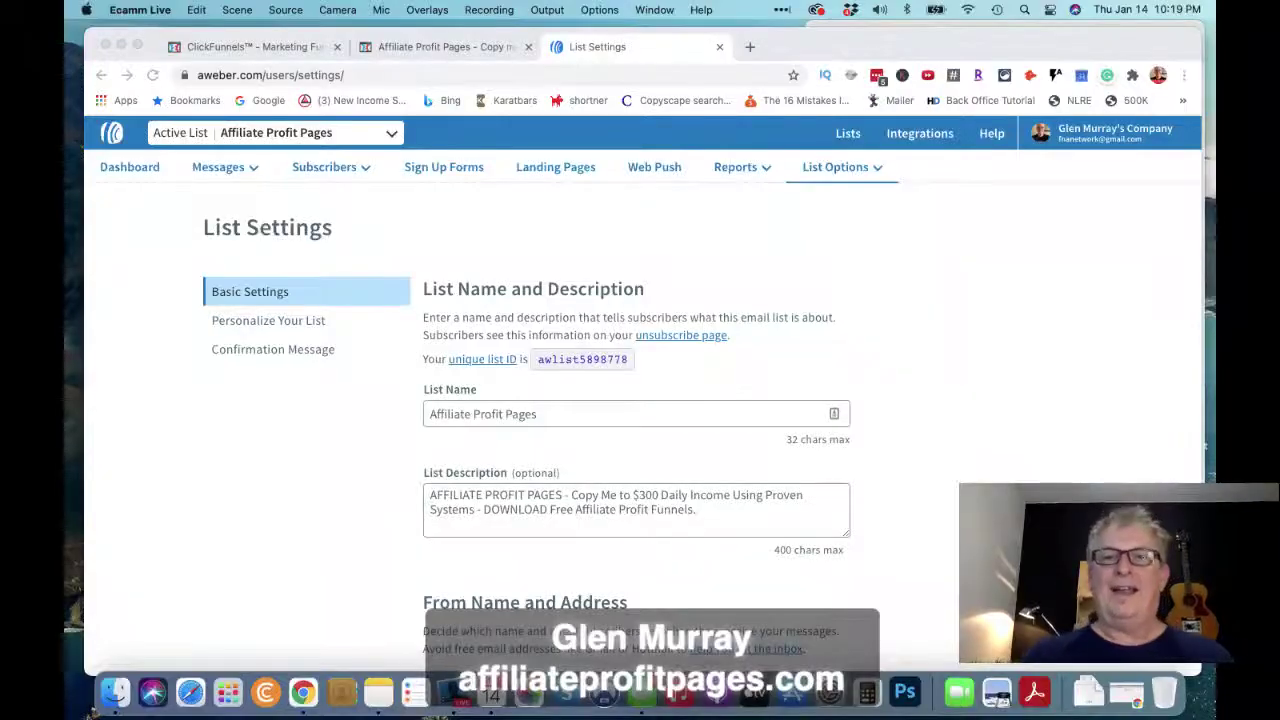
Review the basic settings of the Affiliate Profit Pages list, including its name, description and sender details
click(927, 436)
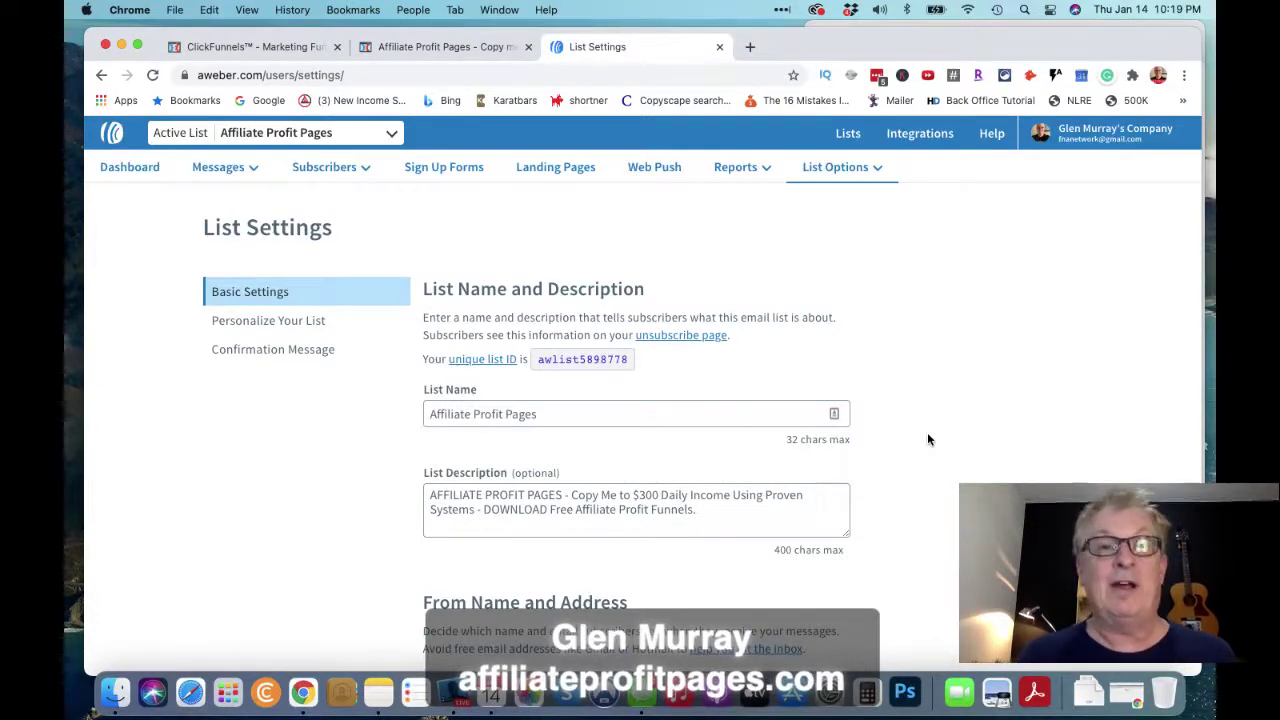
scroll(923, 403, down, 1)
scroll(923, 403, up, 1)
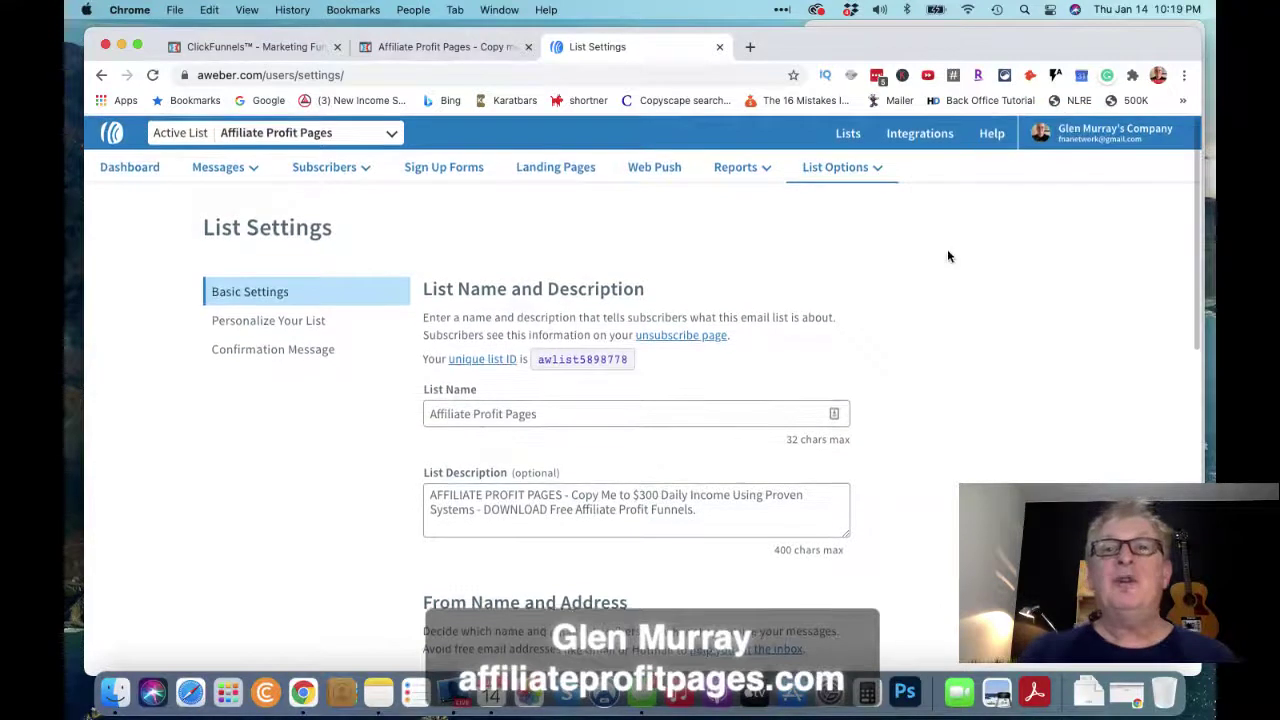
click(878, 167)
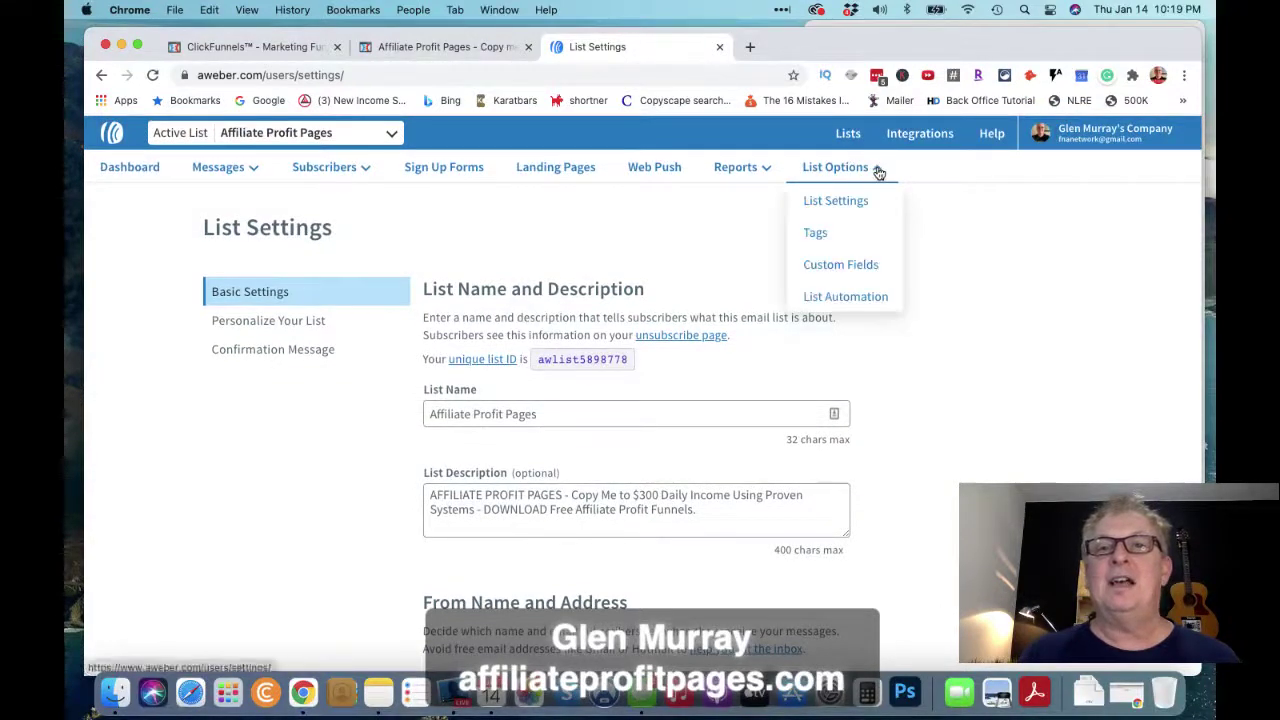
click(878, 172)
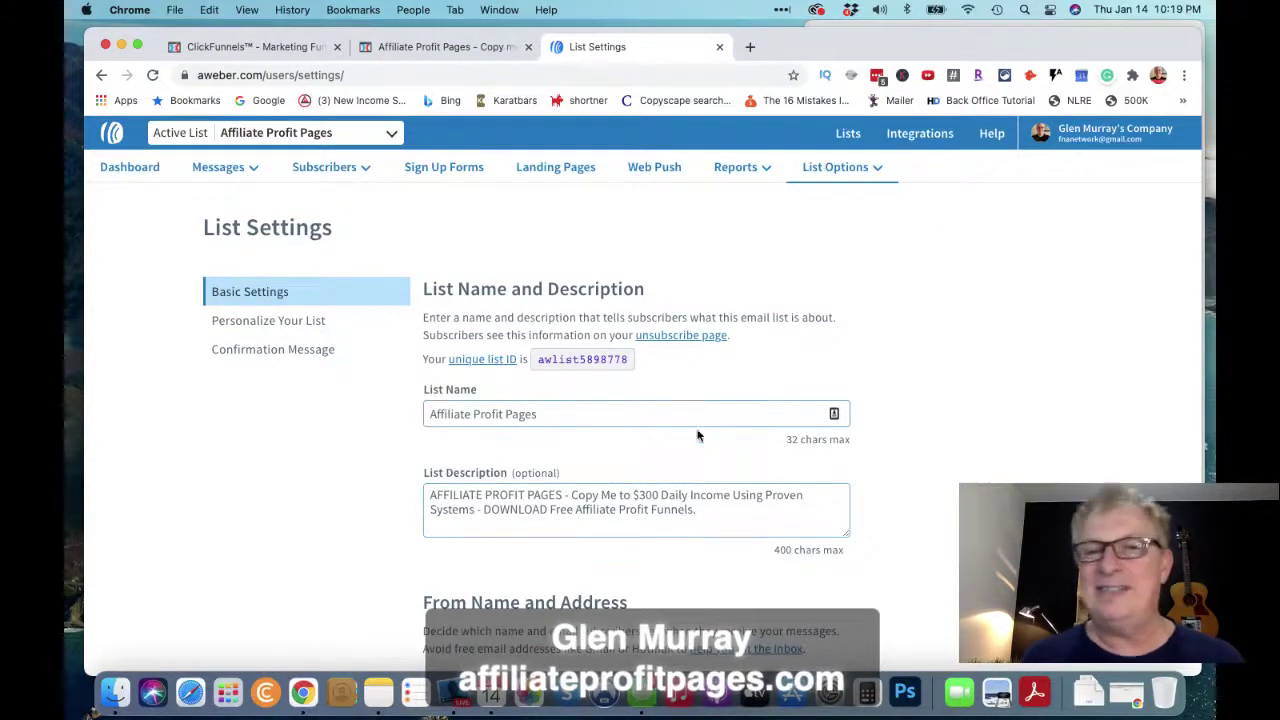
scroll(724, 481, down, 1)
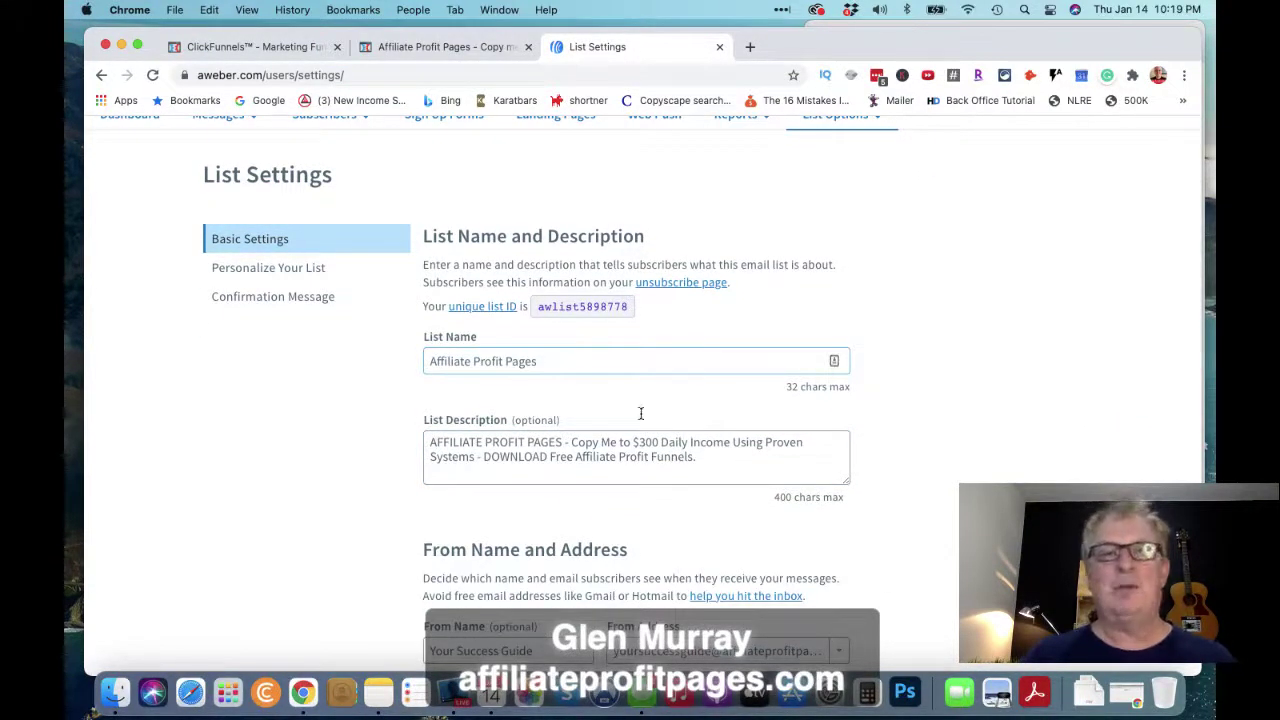
scroll(725, 440, down, 2)
scroll(713, 420, up, 3)
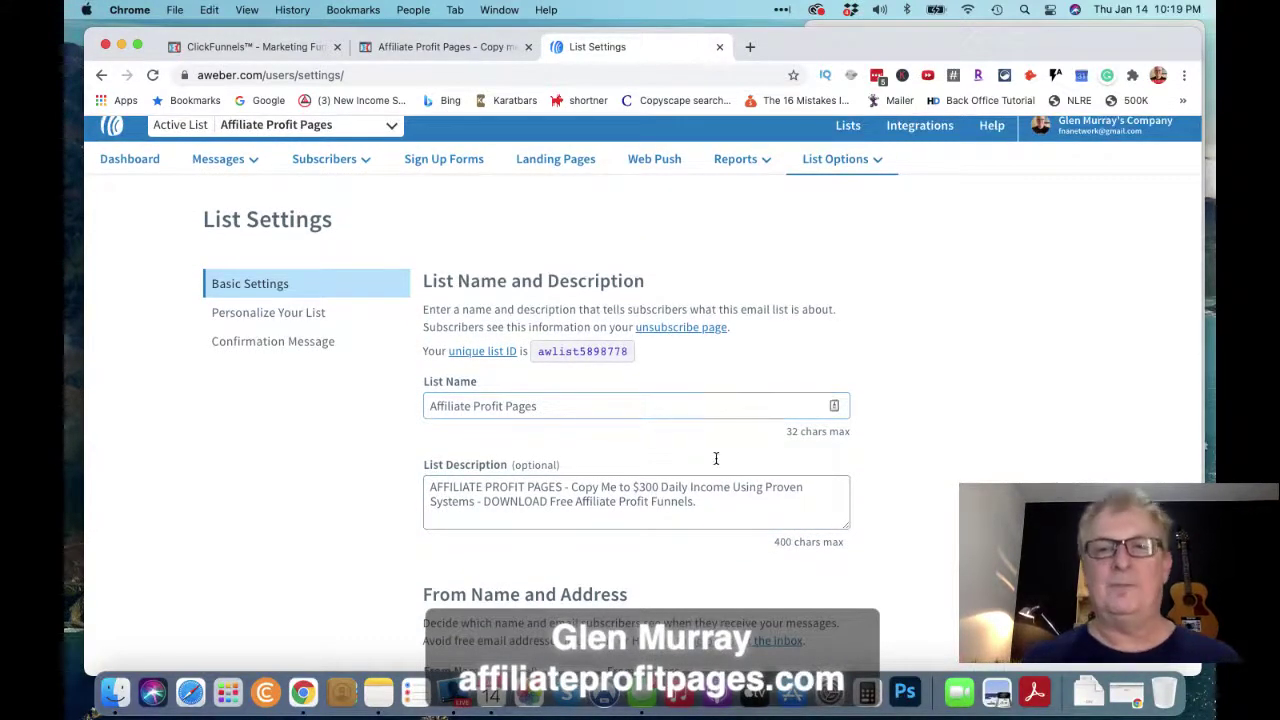
scroll(715, 460, down, 2)
scroll(715, 465, down, 1)
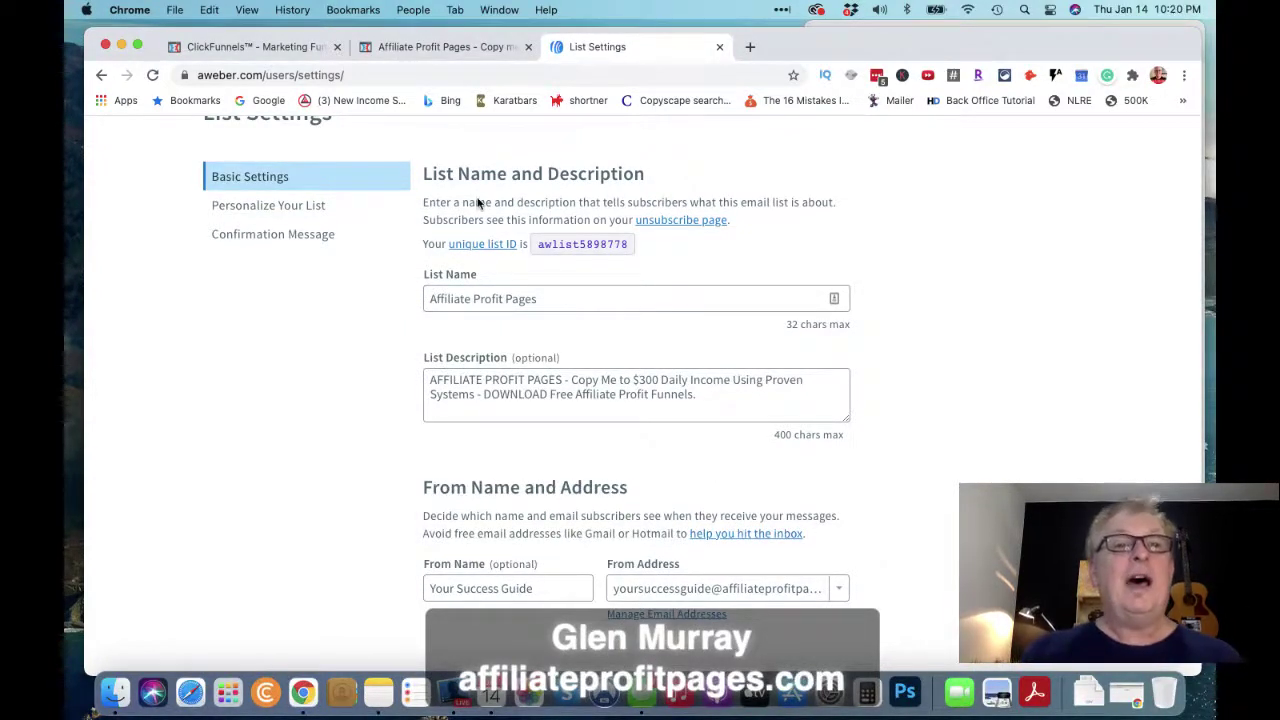
Review the list's company details and social media sharing options, and its confirmation message settings
click(292, 207)
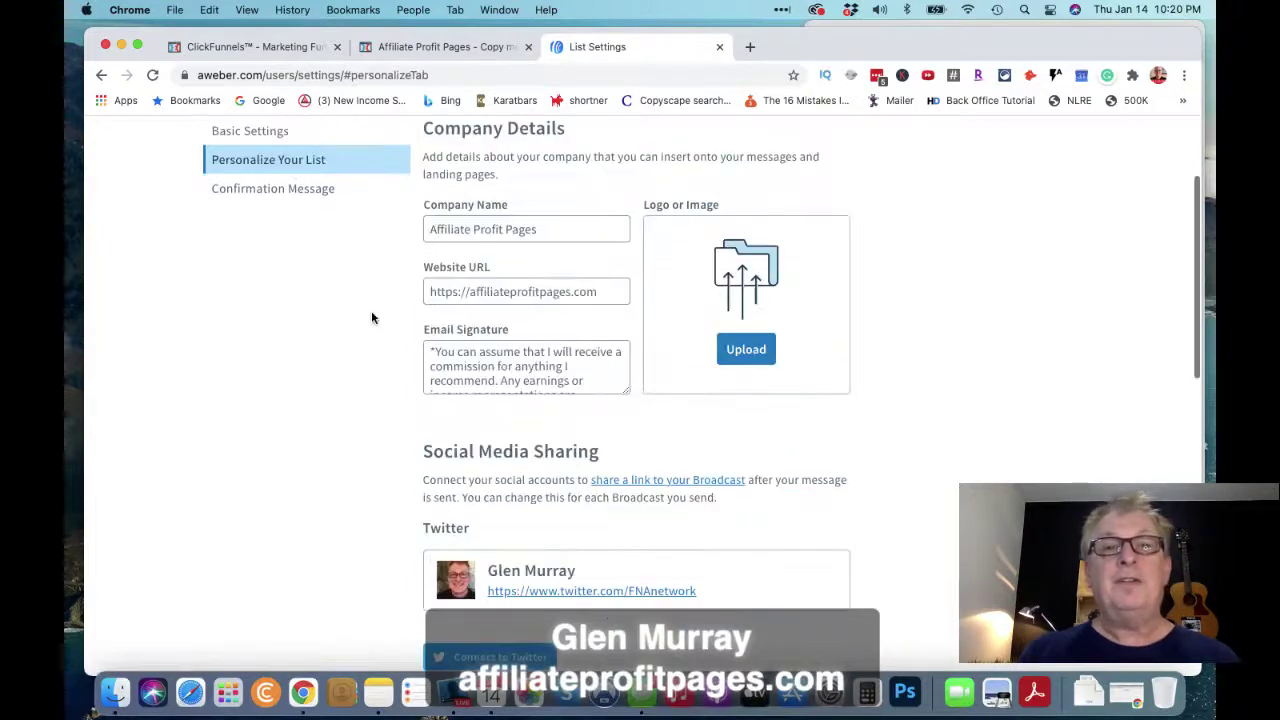
scroll(377, 324, up, 2)
scroll(389, 346, down, 3)
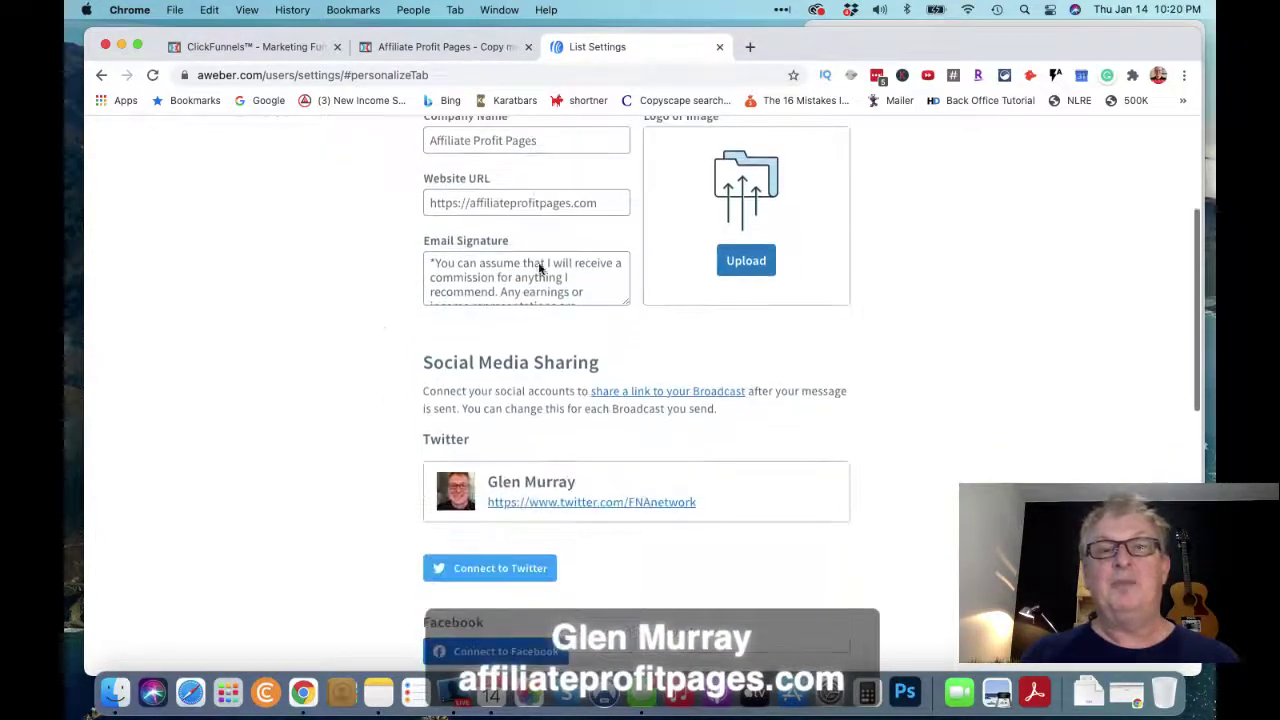
scroll(673, 346, down, 5)
scroll(673, 346, up, 10)
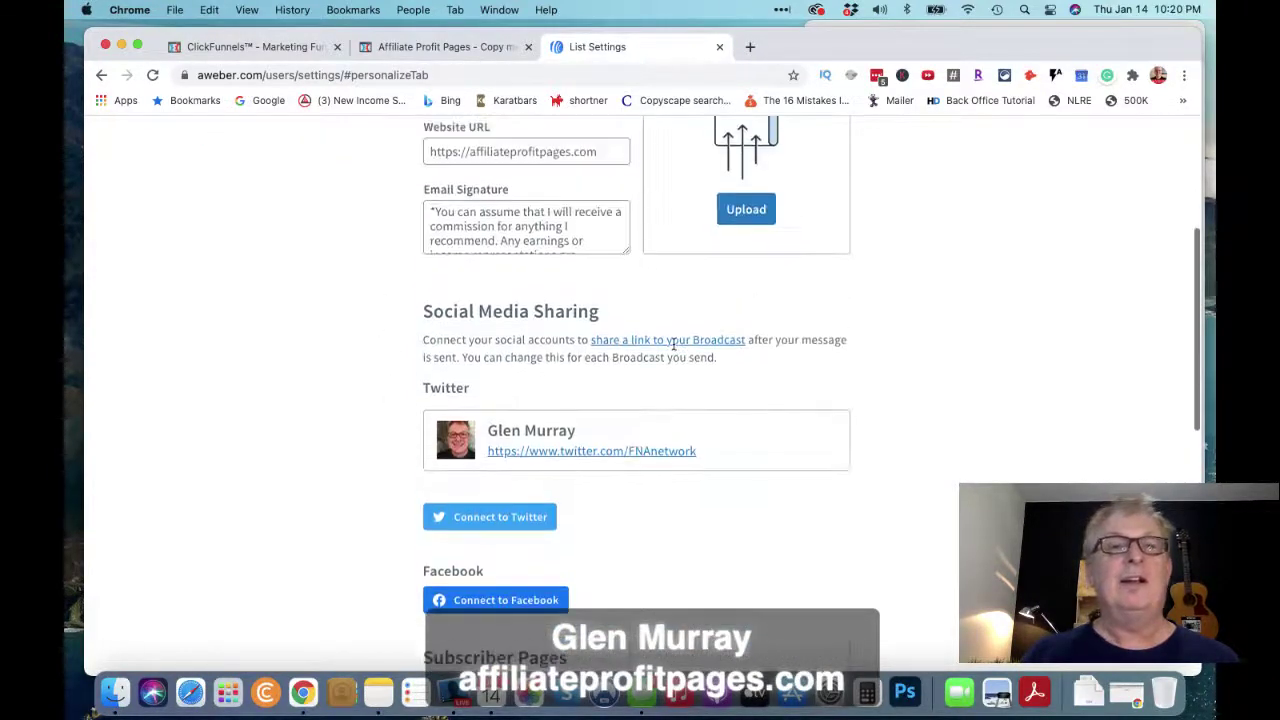
click(317, 350)
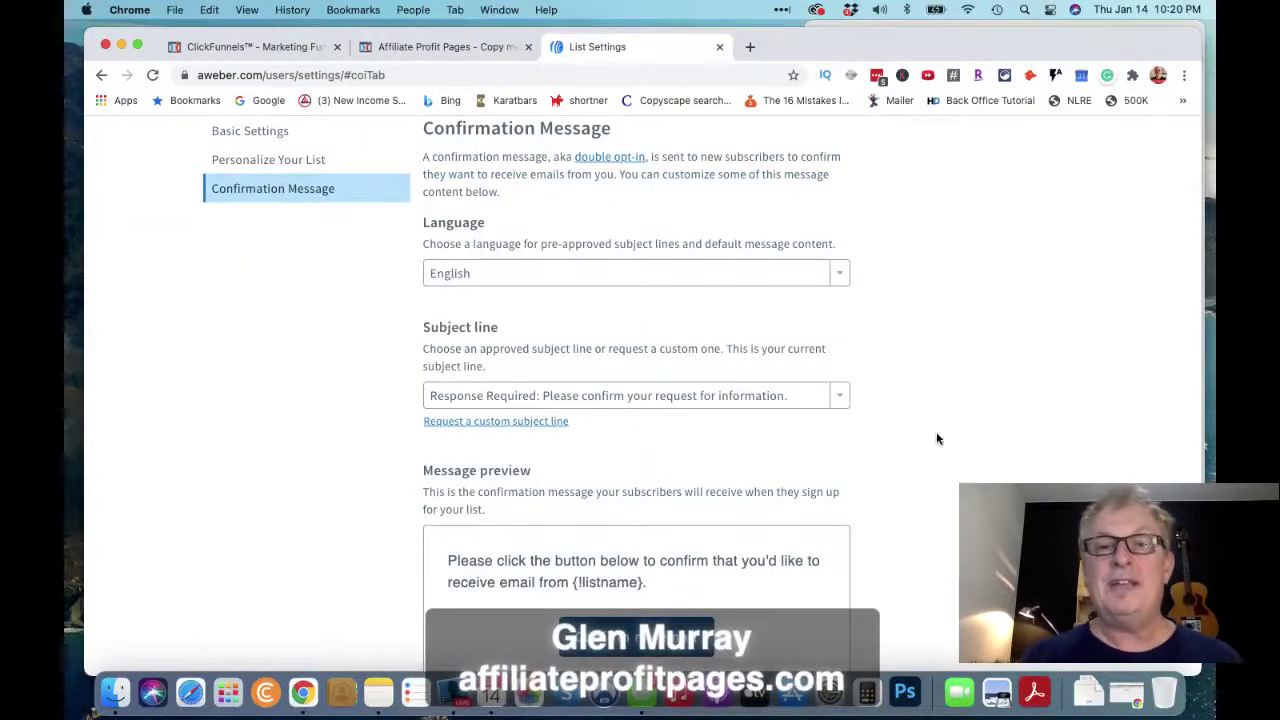
scroll(936, 438, down, 5)
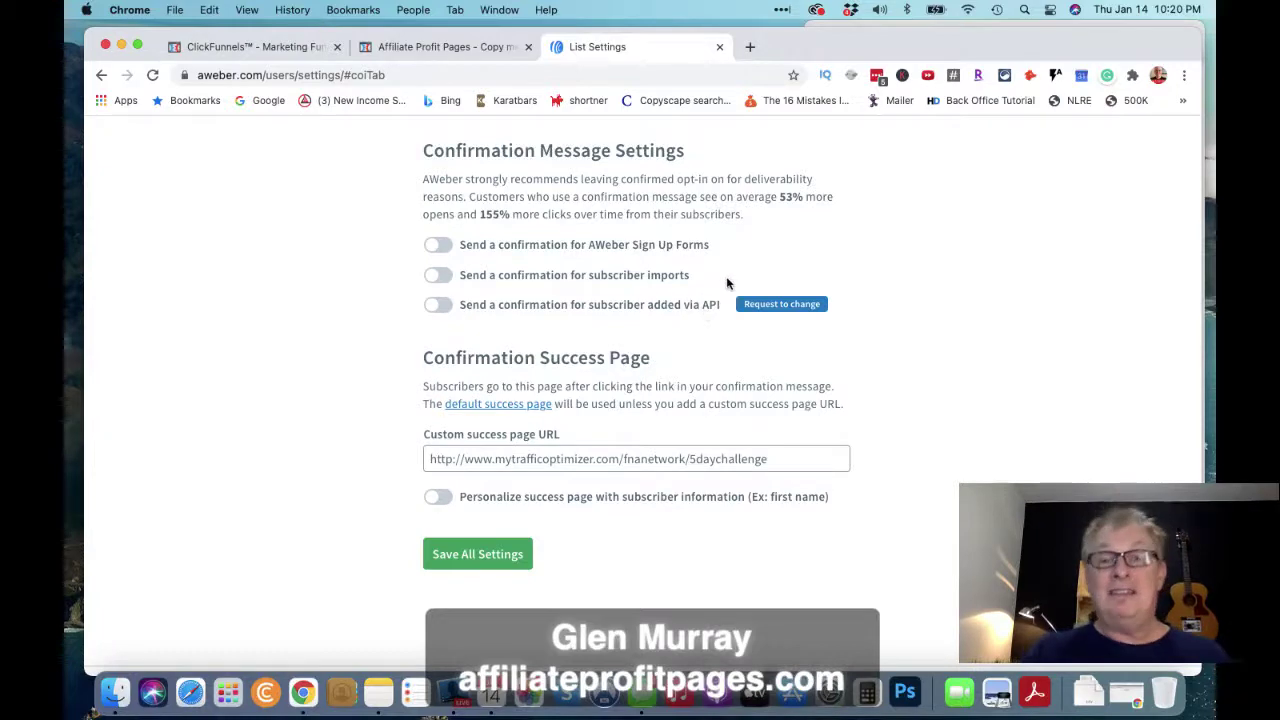
Switch to the ClickFunnels page editor and look over the opt-in page's headline, arrows and form
click(443, 50)
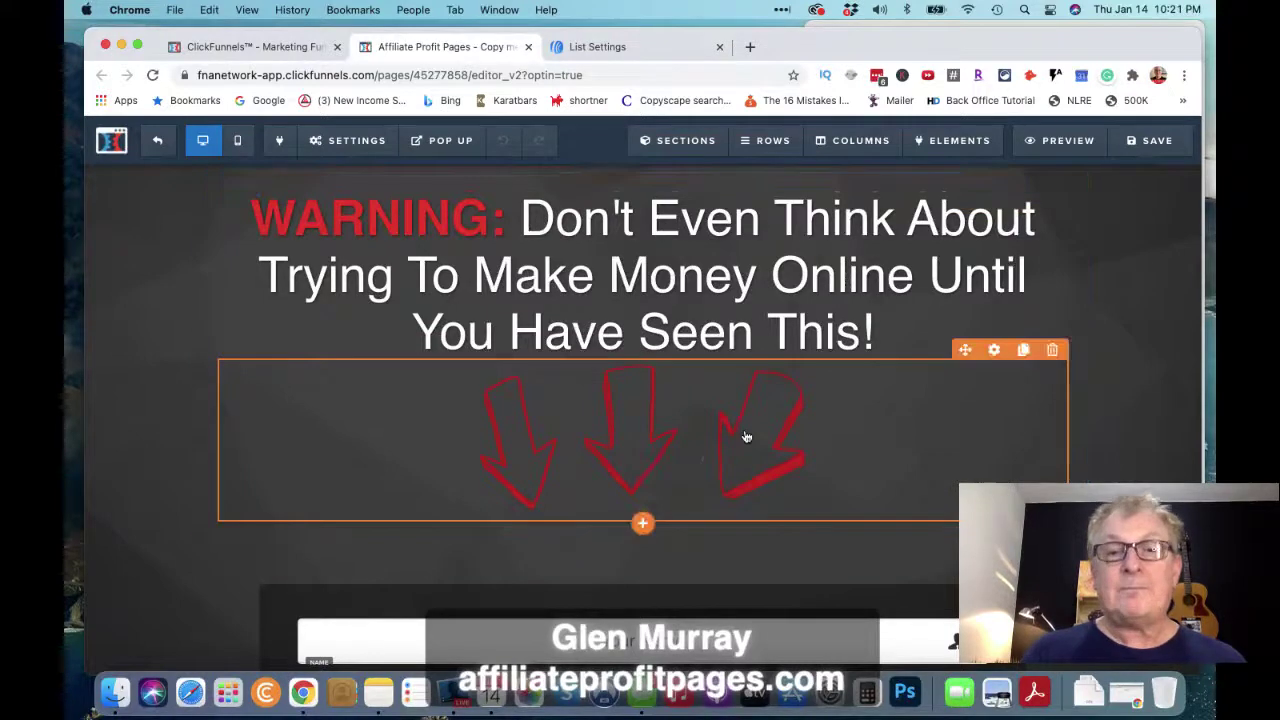
scroll(743, 437, down, 5)
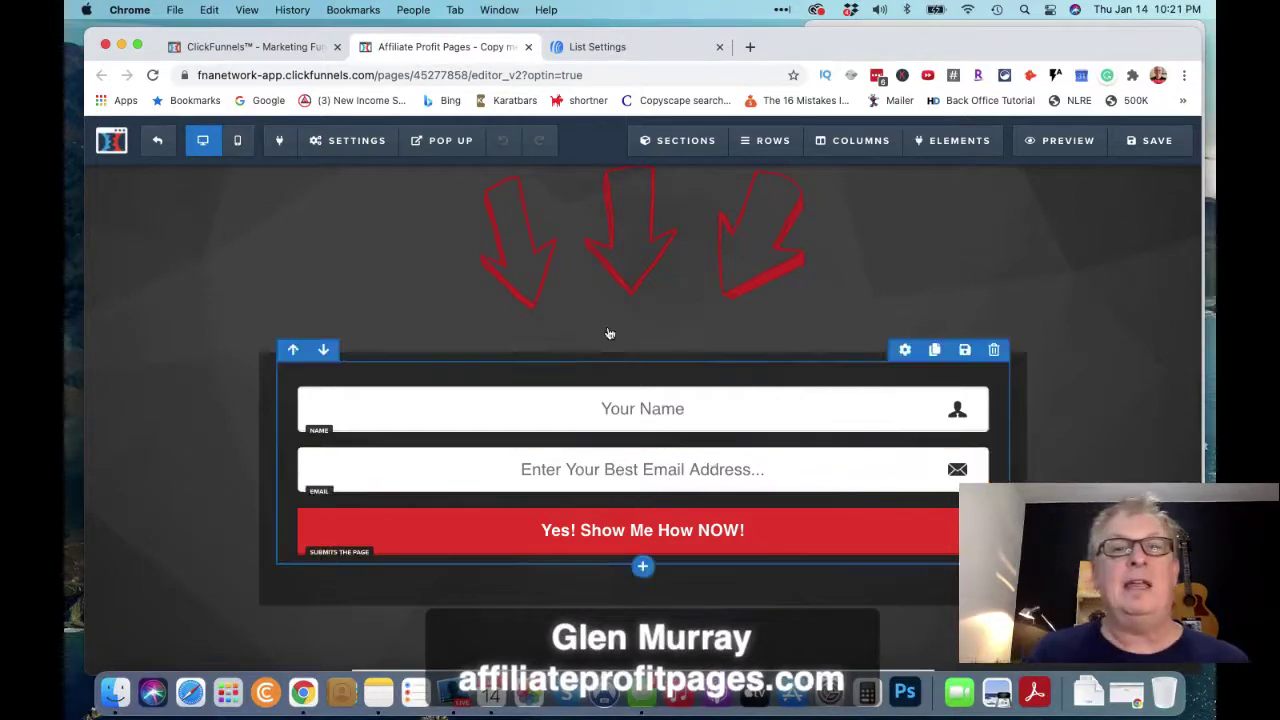
scroll(640, 323, up, 3)
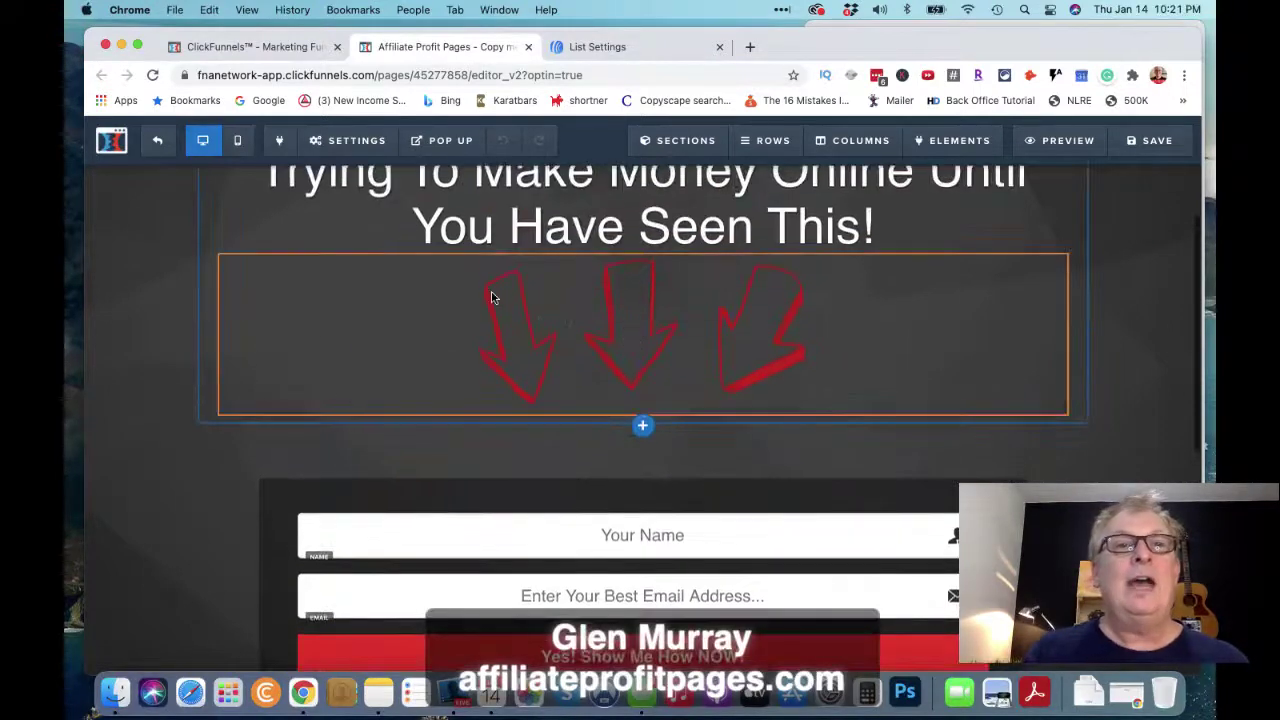
click(350, 140)
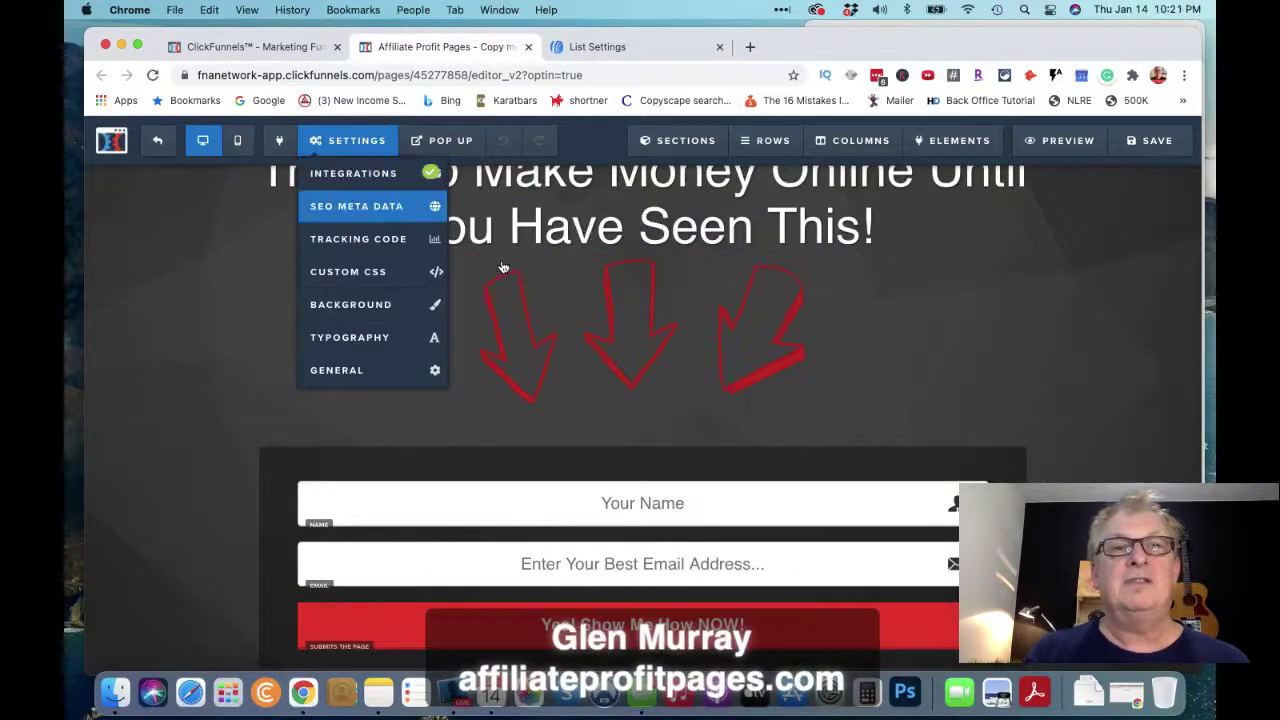
scroll(551, 360, up, 3)
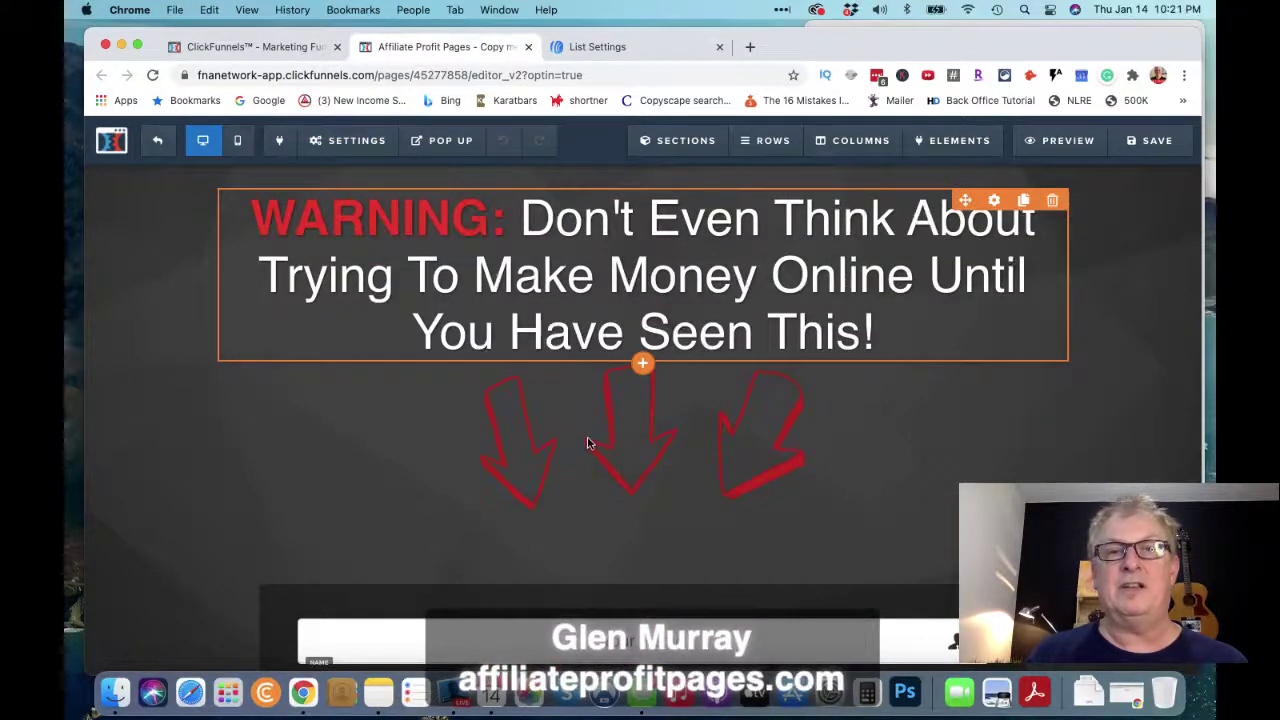
click(585, 428)
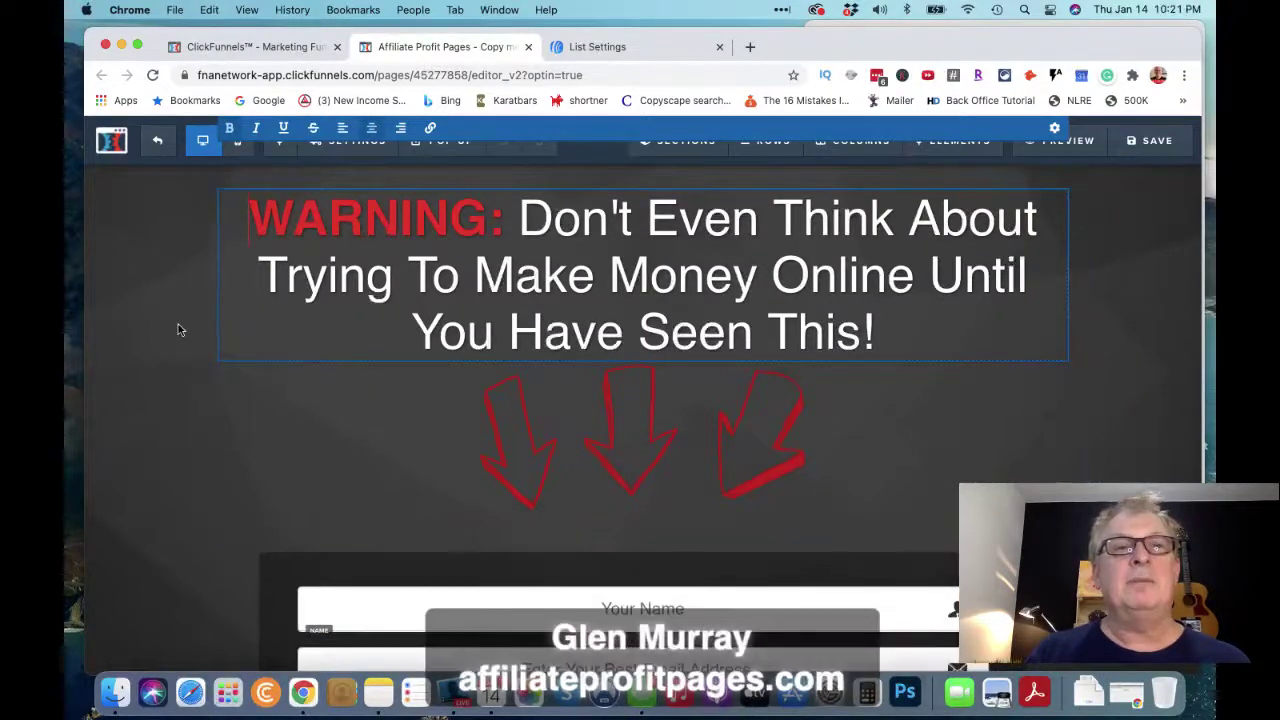
click(194, 289)
Open the opt-in page's email integration settings to examine the connected autoresponder and list
click(340, 145)
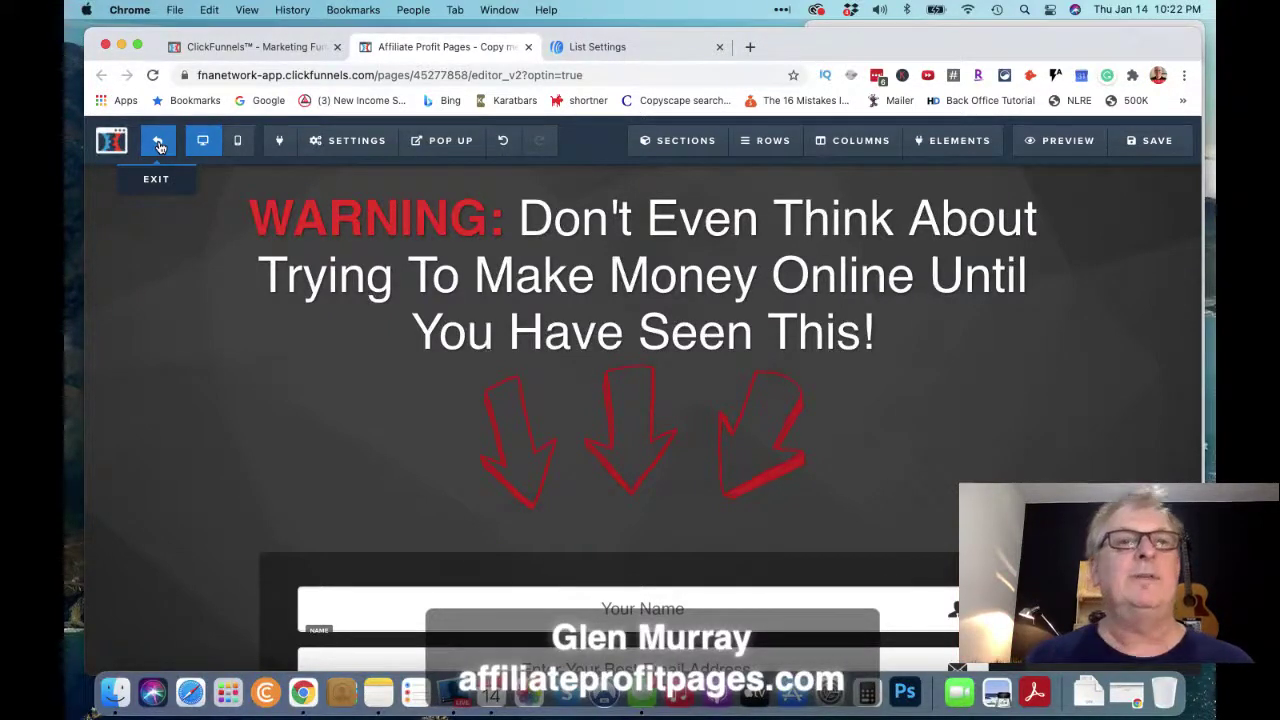
mouse_move(359, 152)
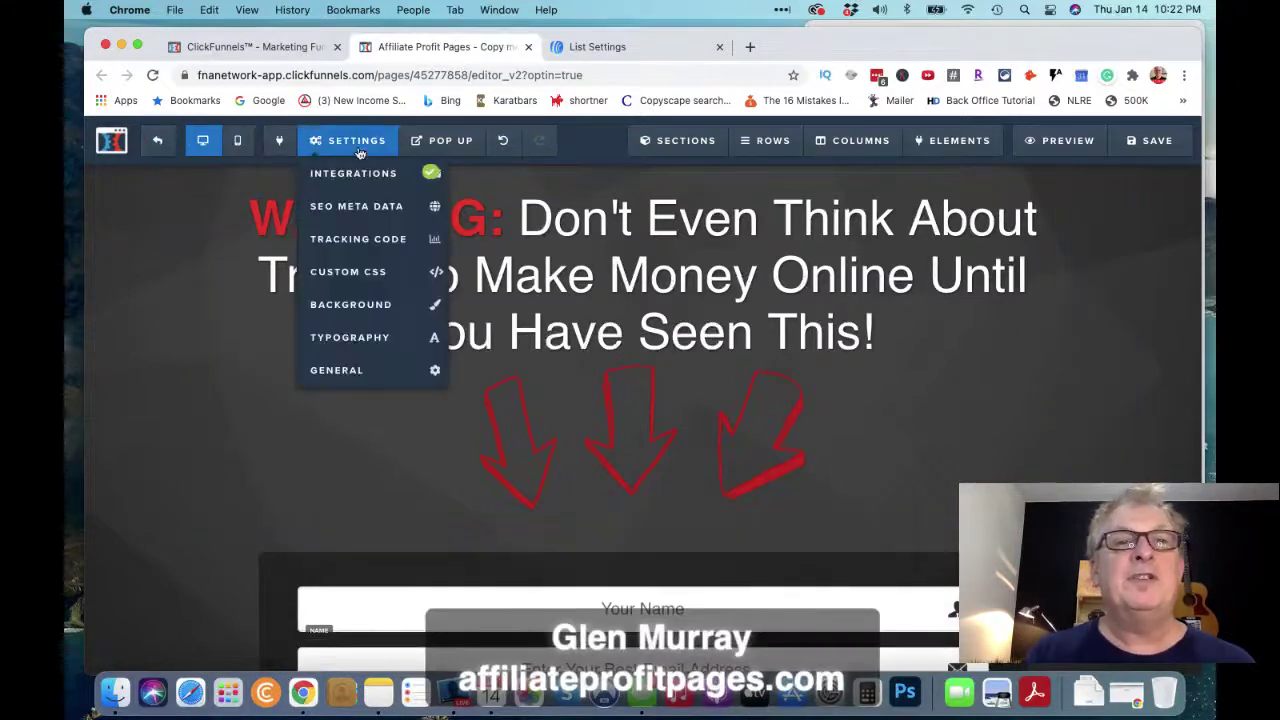
click(360, 177)
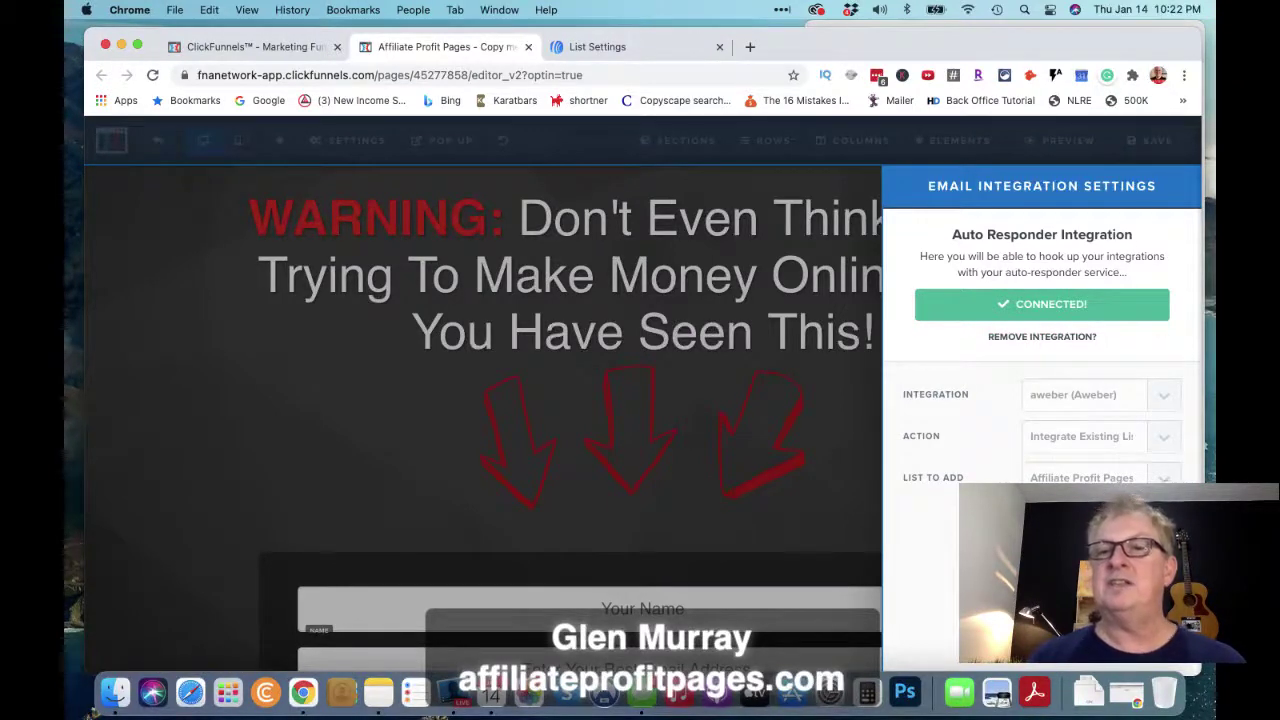
Return to the AWeber list settings and view which lists are available as the active list
click(620, 47)
scroll(891, 363, up, 5)
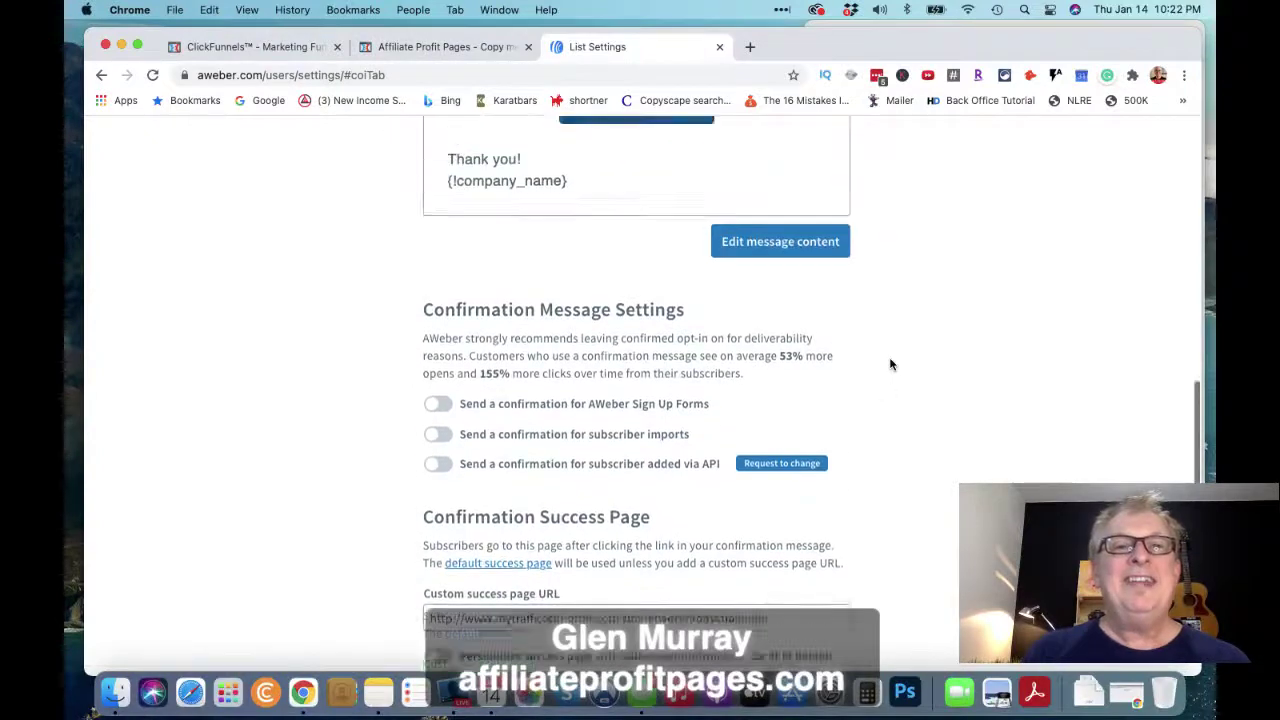
scroll(391, 308, up, 5)
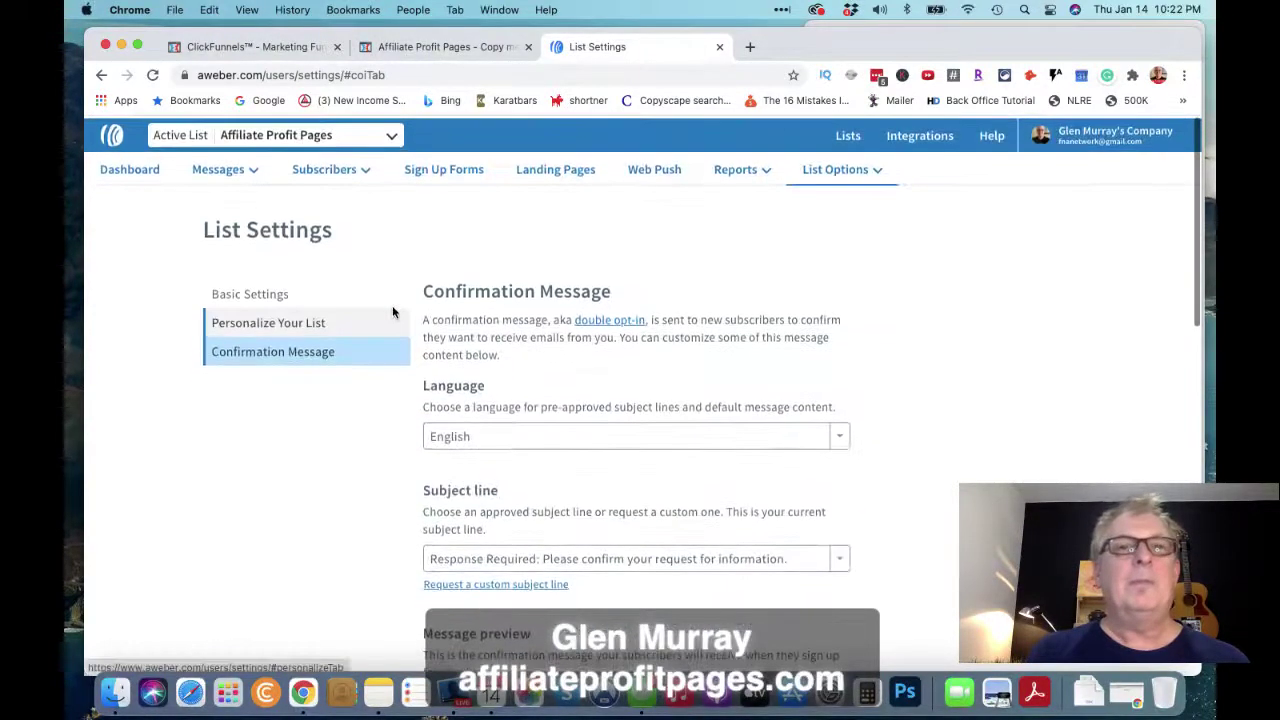
click(698, 163)
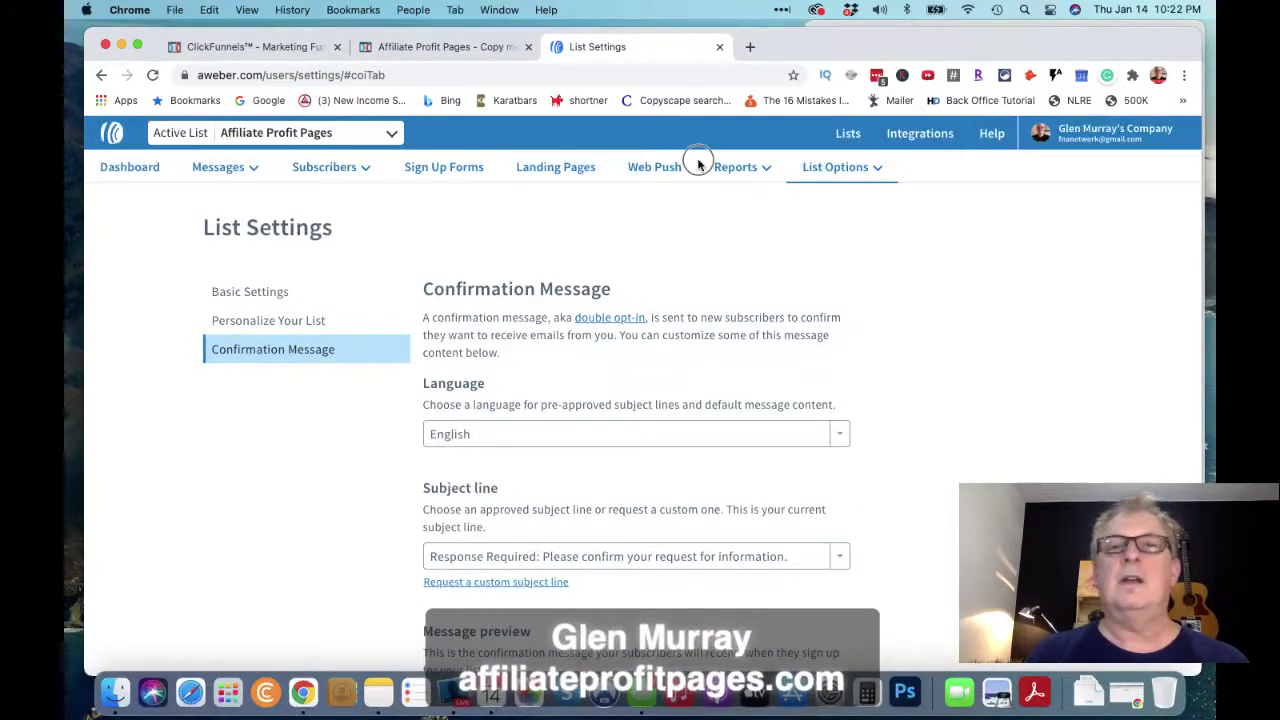
click(393, 138)
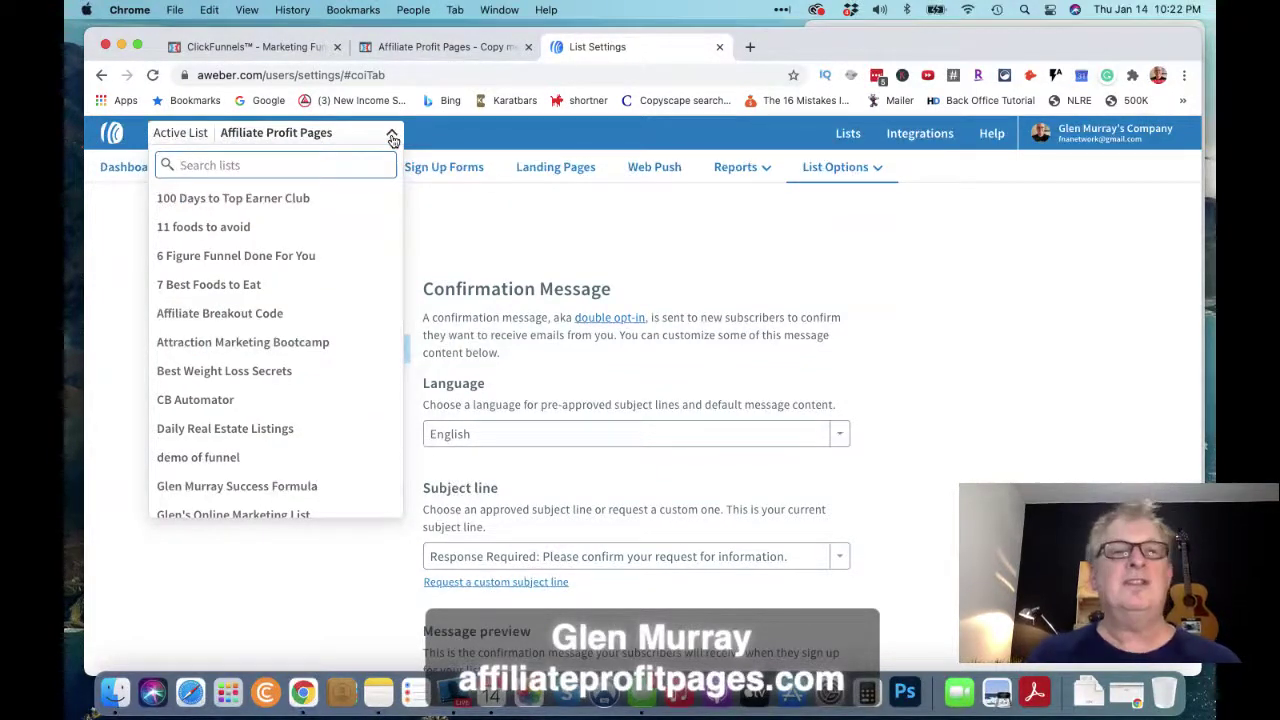
click(618, 263)
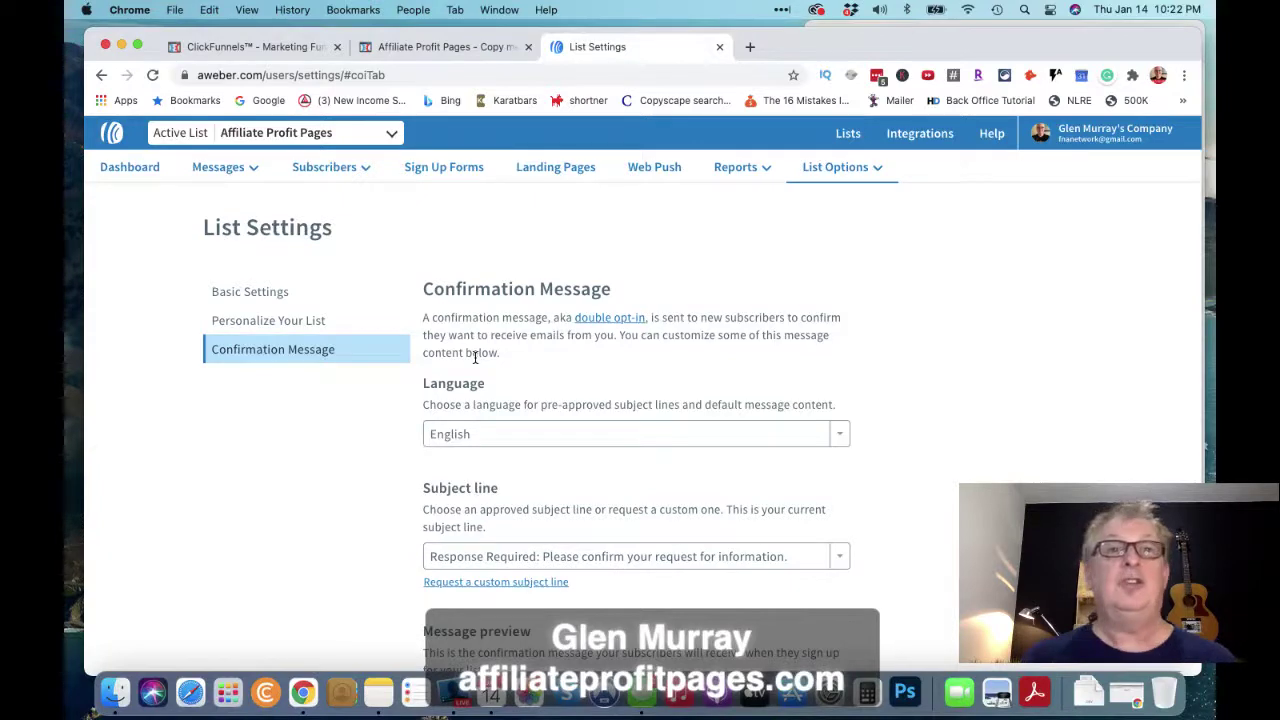
Start creating a new sign up form for the Affiliate Profit Pages list
click(443, 177)
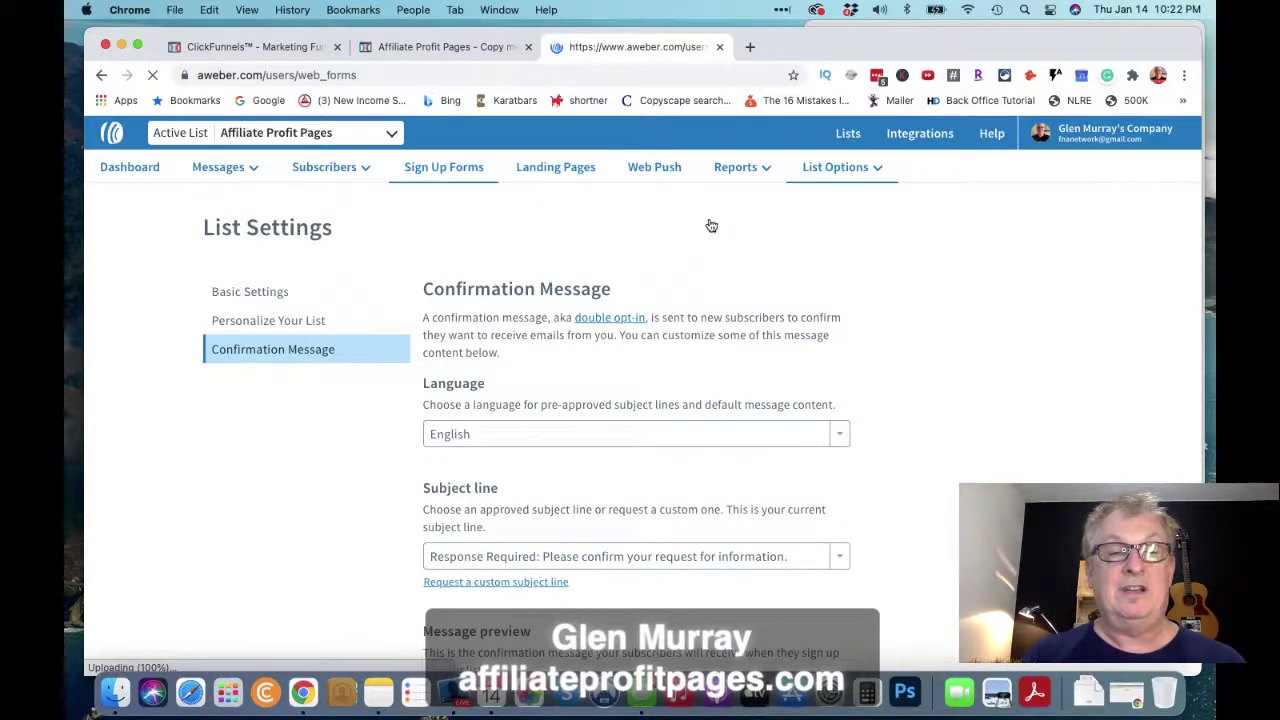
scroll(686, 314, down, 1)
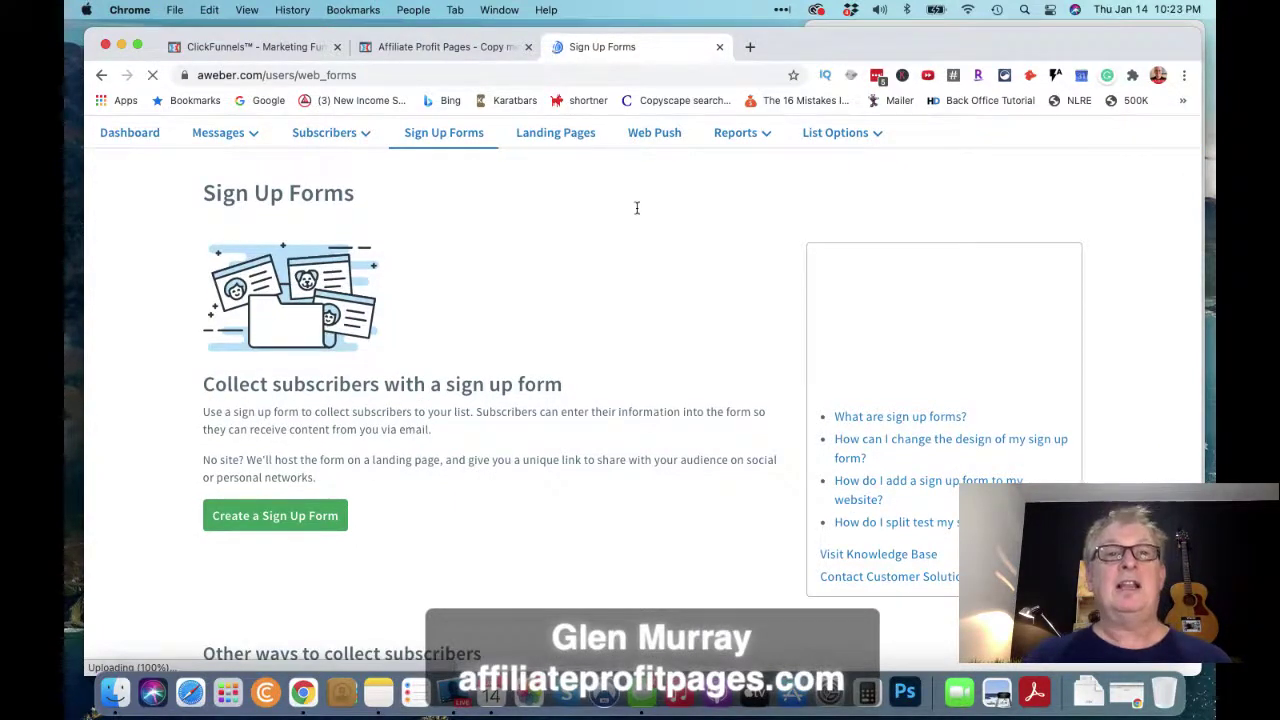
scroll(636, 208, up, 1)
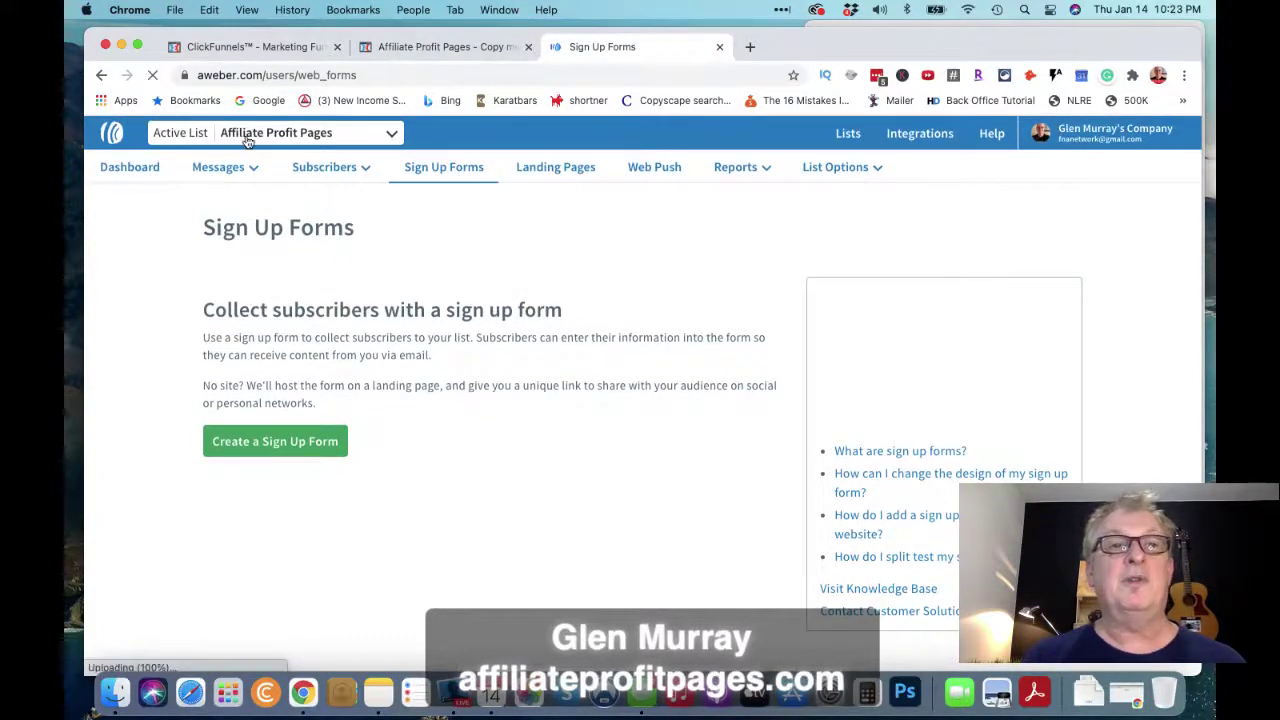
click(287, 545)
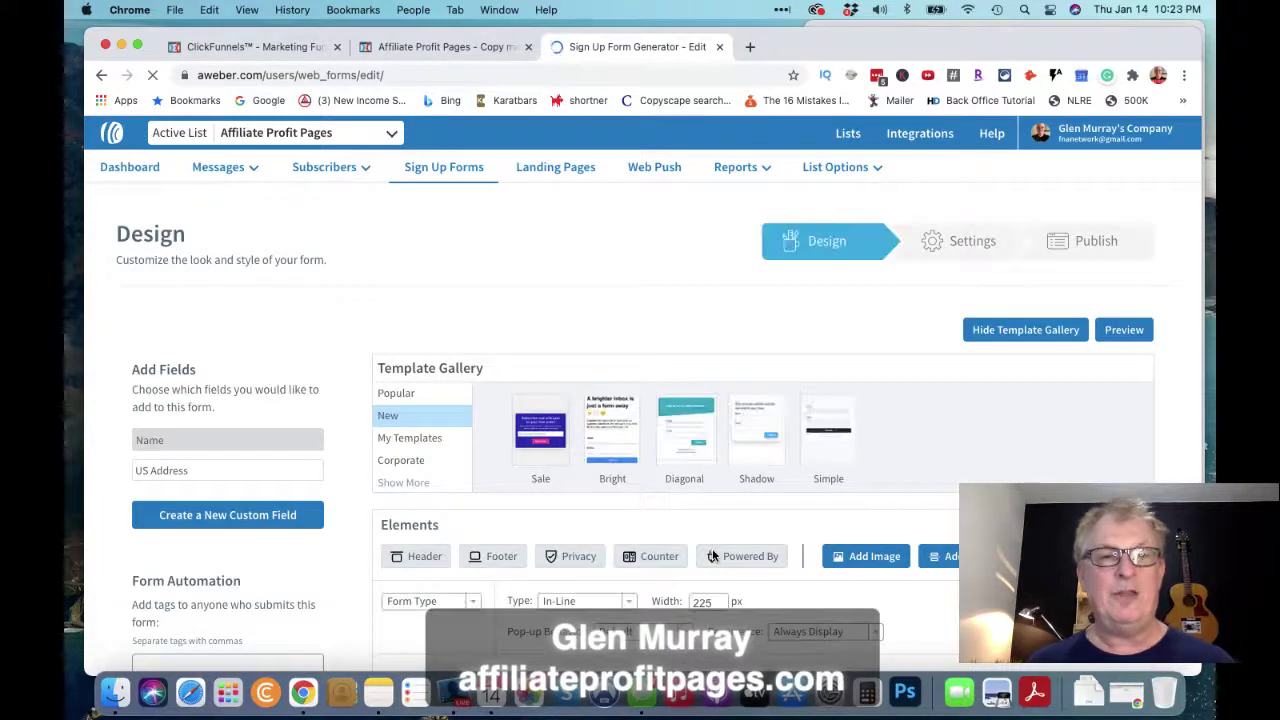
Open the field settings of the sign up form's Name field and Email field
scroll(814, 451, down, 5)
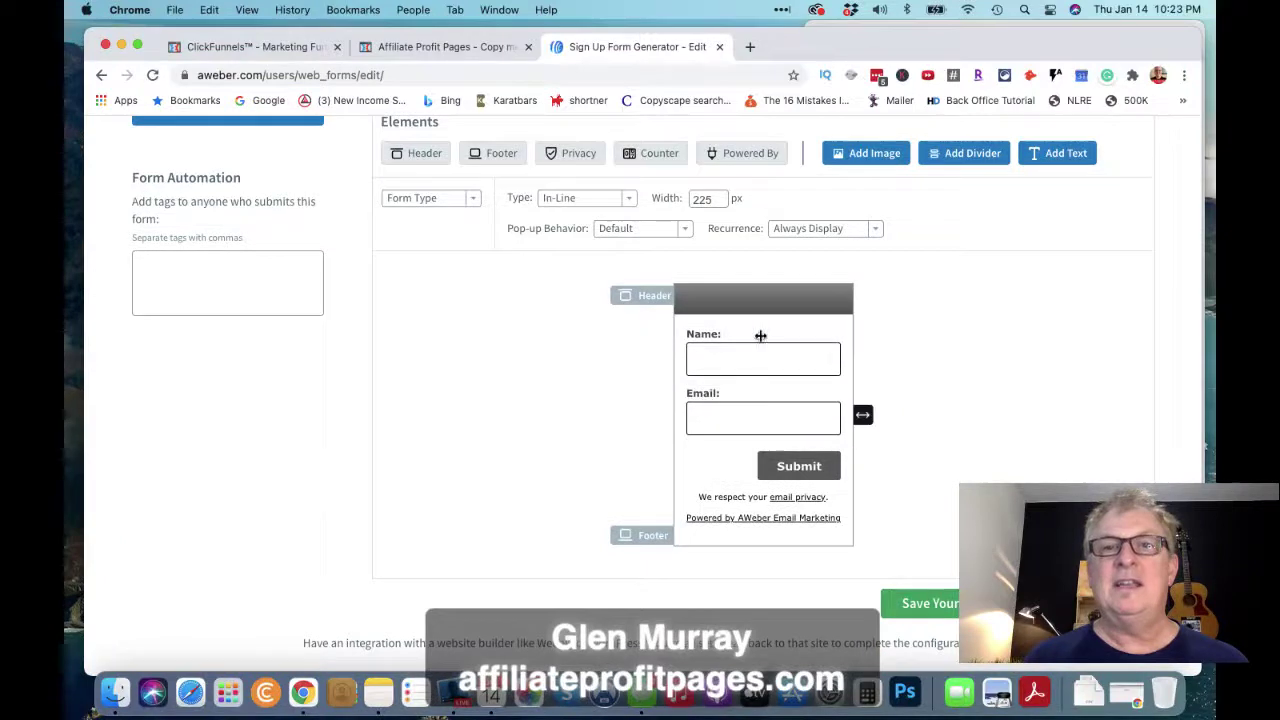
click(785, 363)
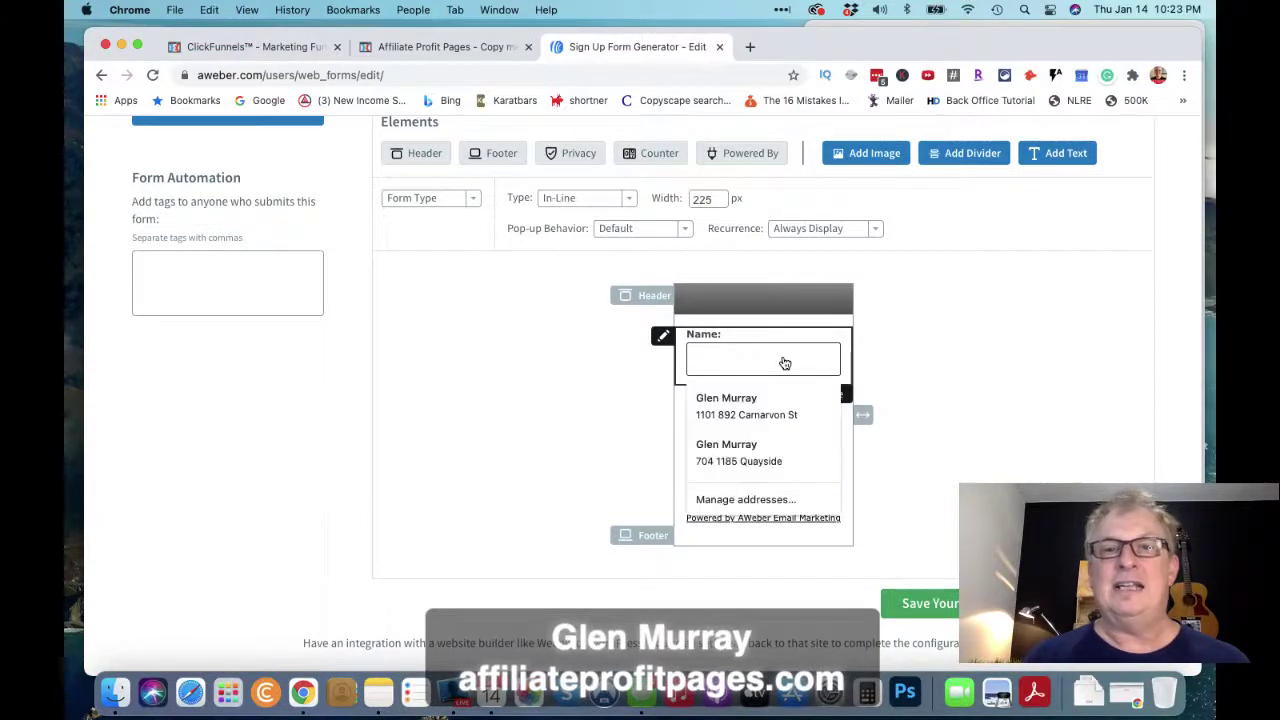
click(922, 356)
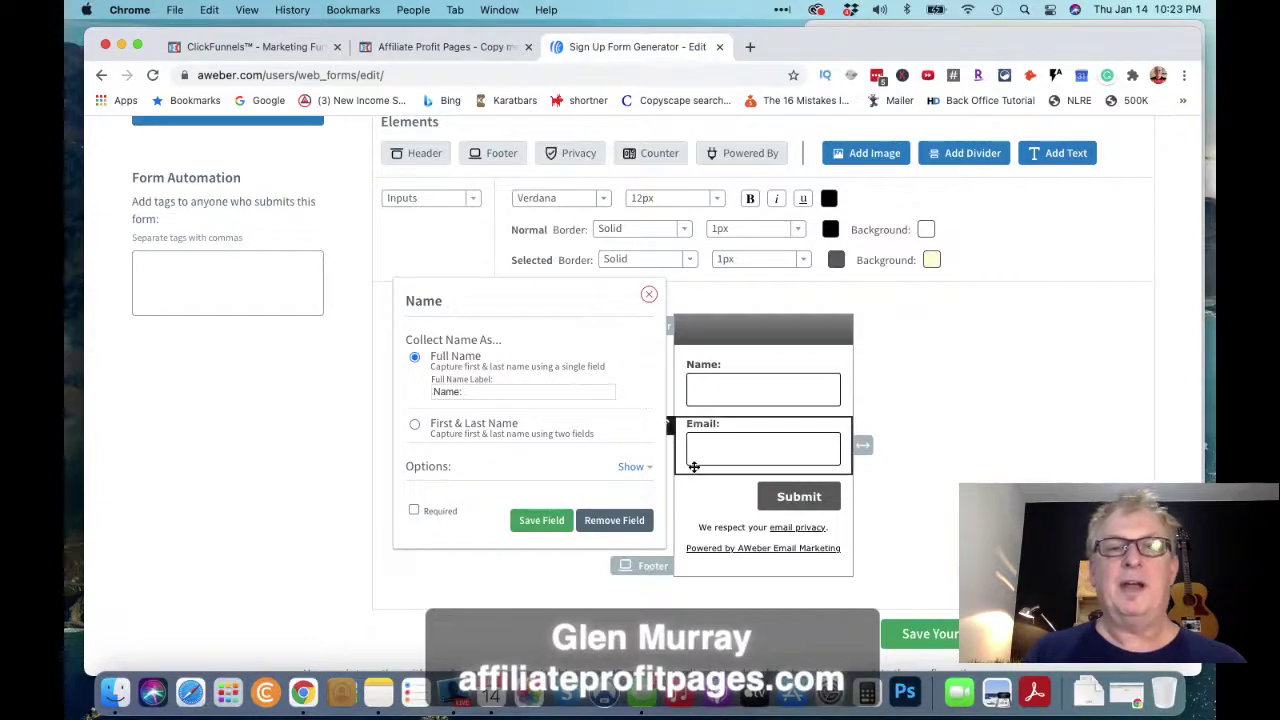
click(751, 460)
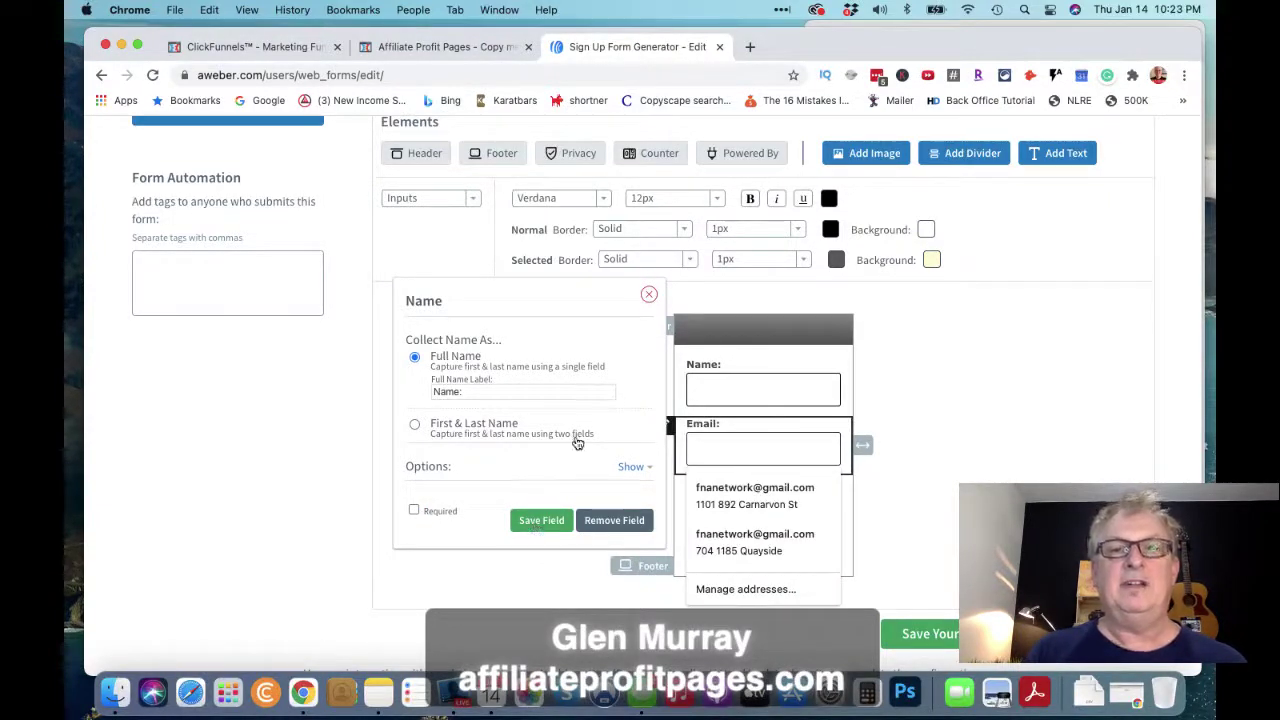
click(760, 448)
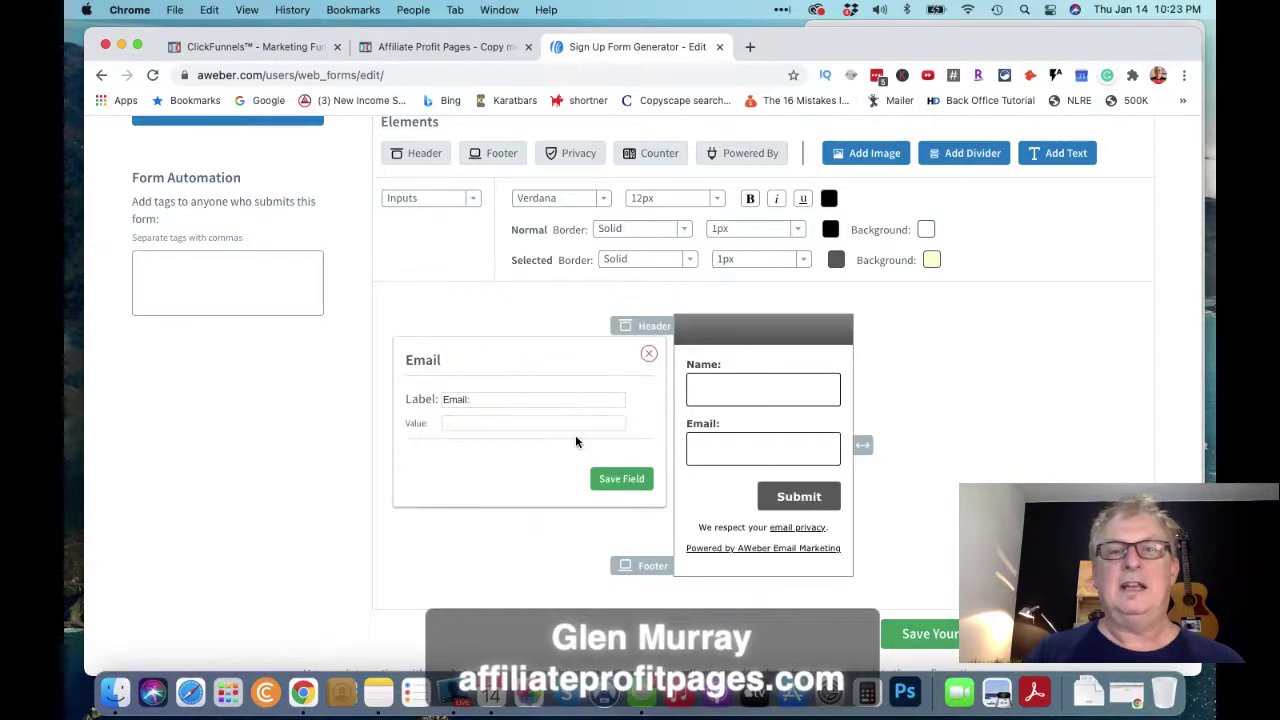
Set the value of the sign up form's Email field to "email"
click(483, 418)
click(751, 451)
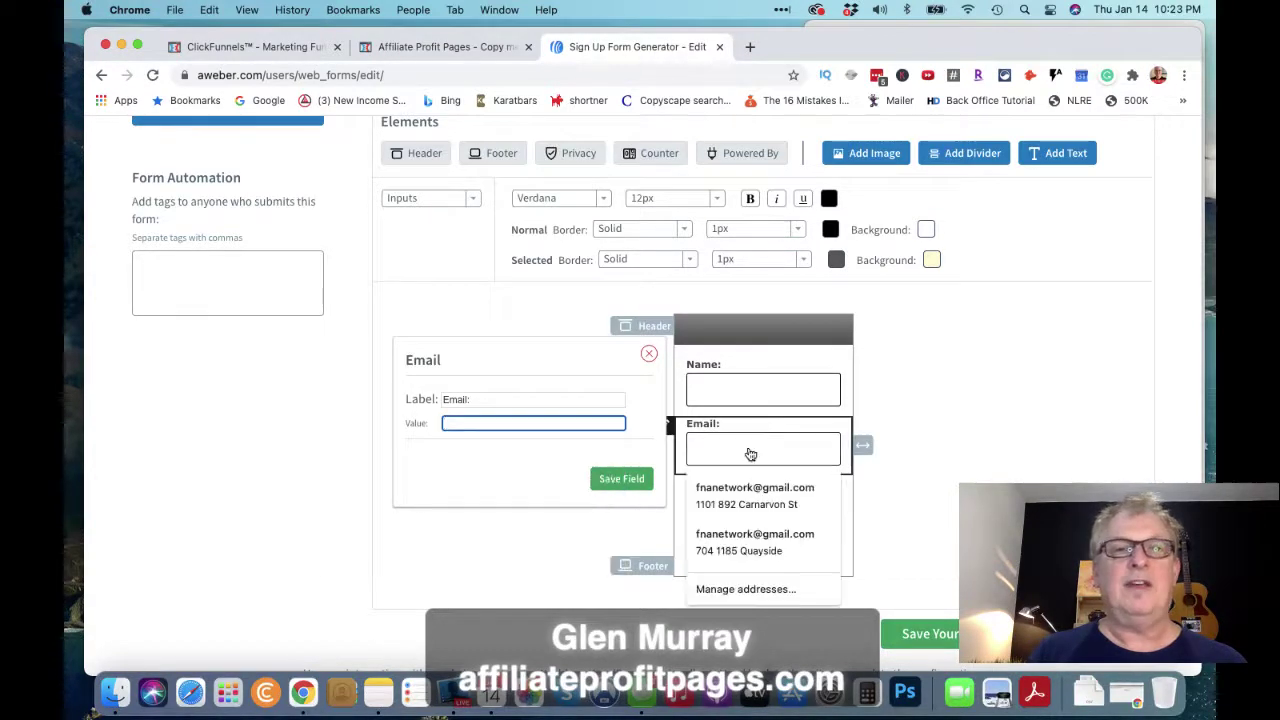
click(485, 420)
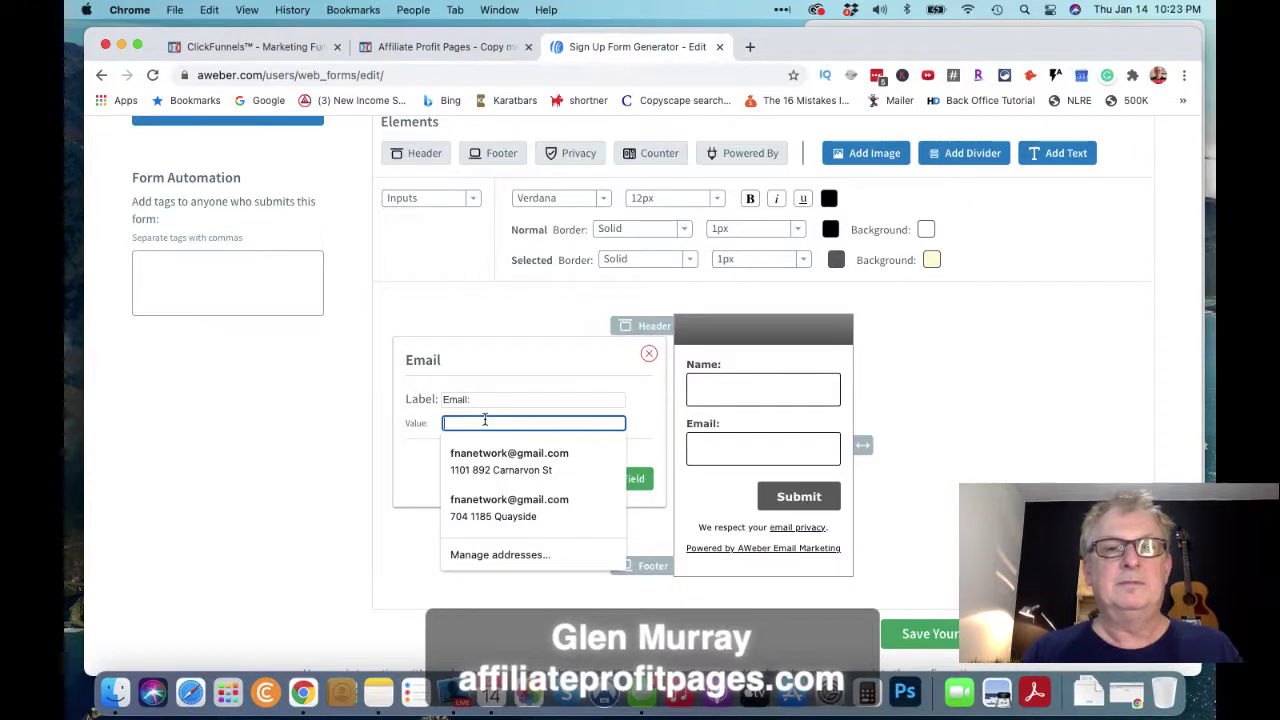
text(email)
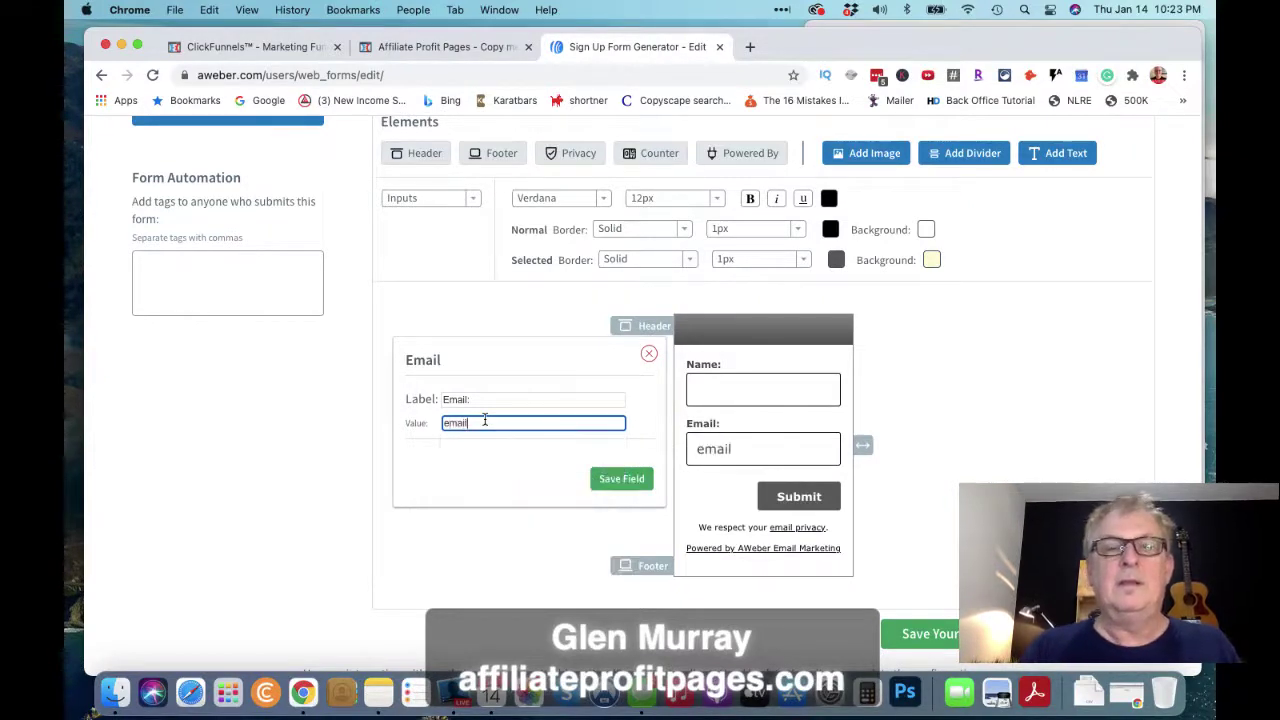
double_click(480, 422)
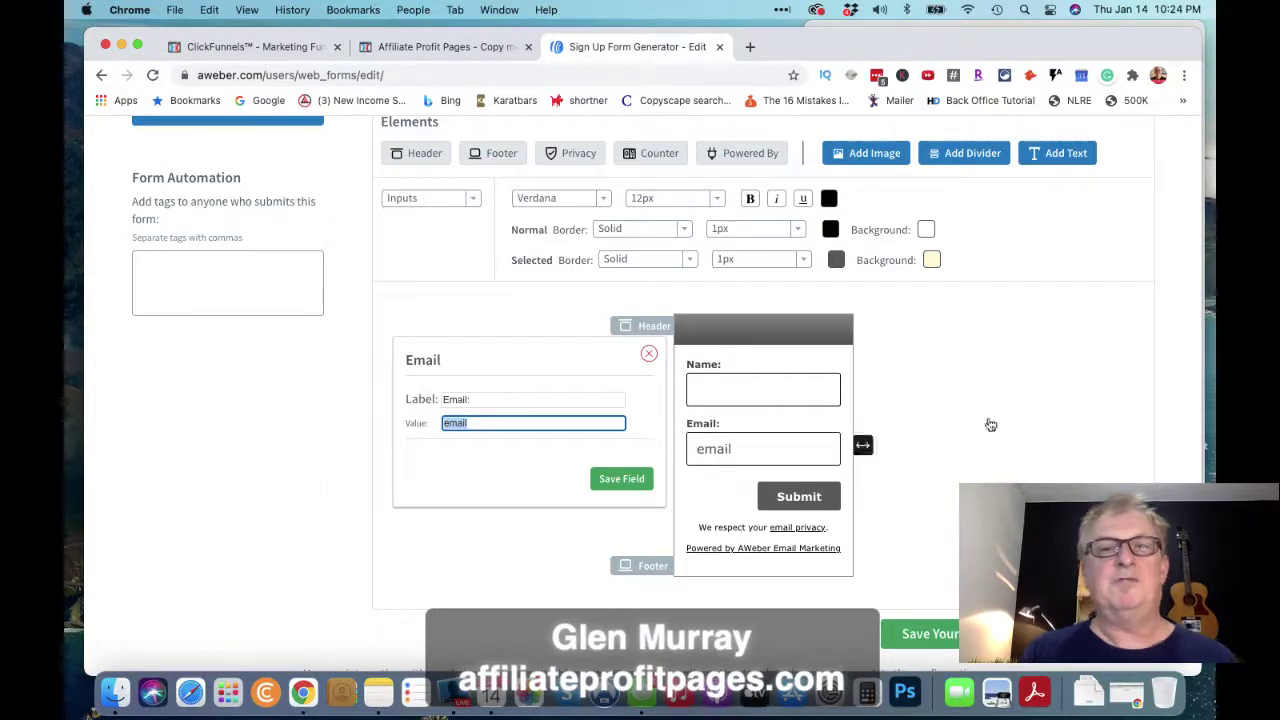
click(534, 466)
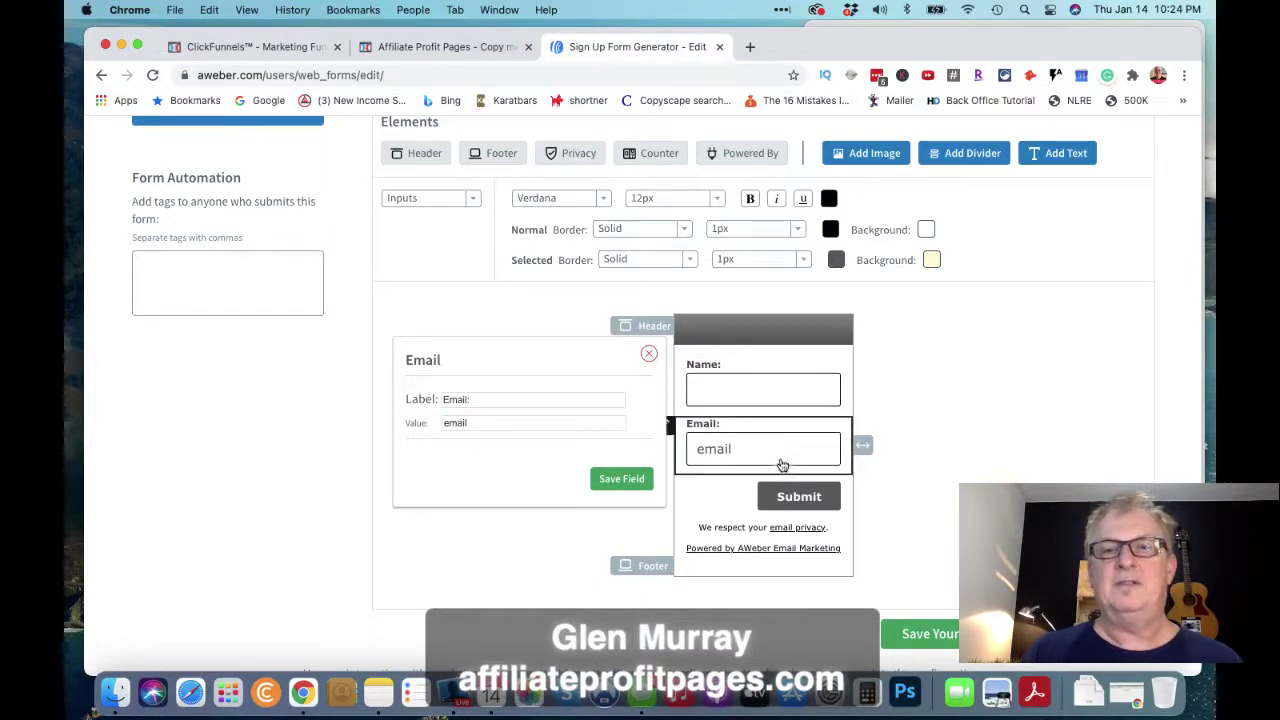
Save the sign up form's design and proceed to the form's Settings stage
click(938, 635)
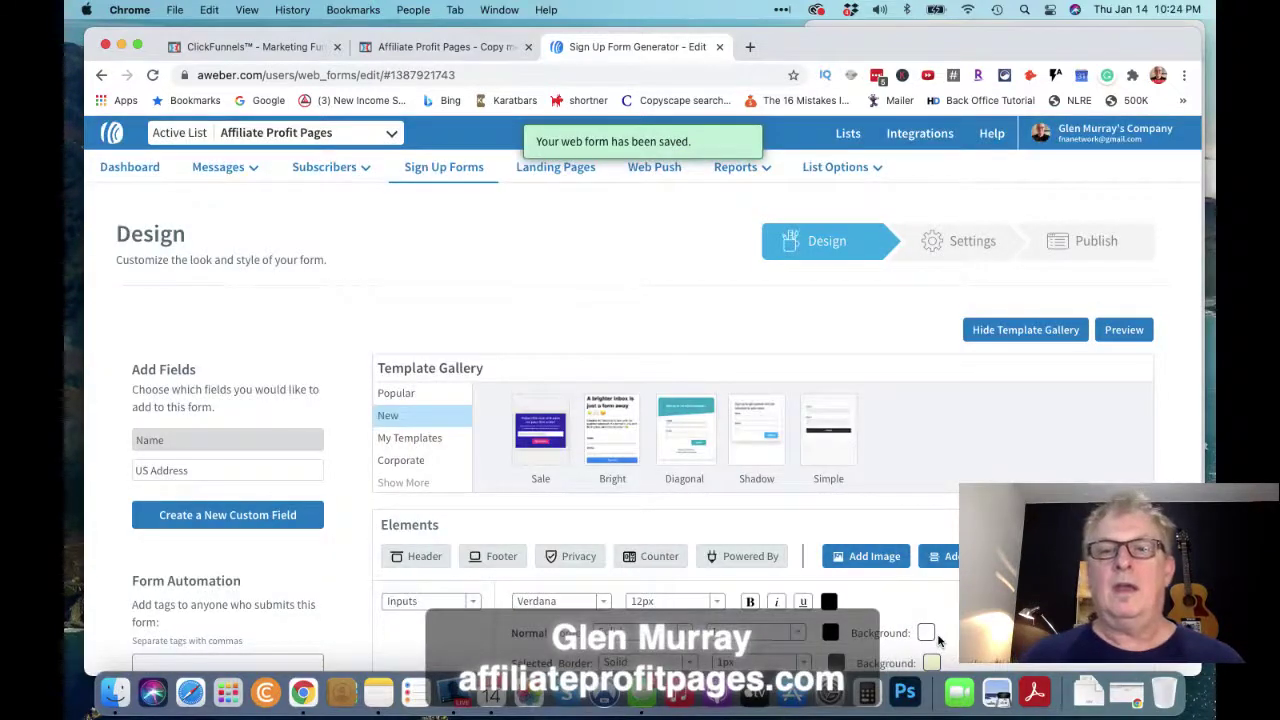
scroll(955, 525, down, 10)
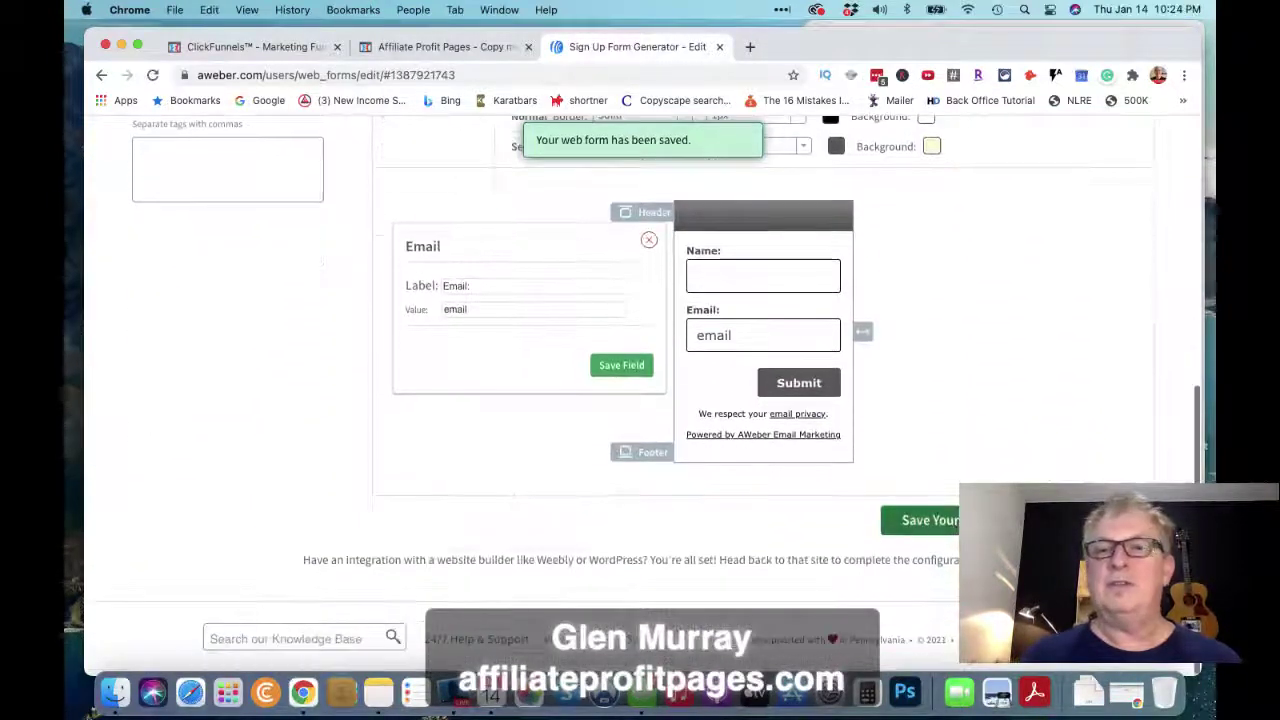
click(1070, 521)
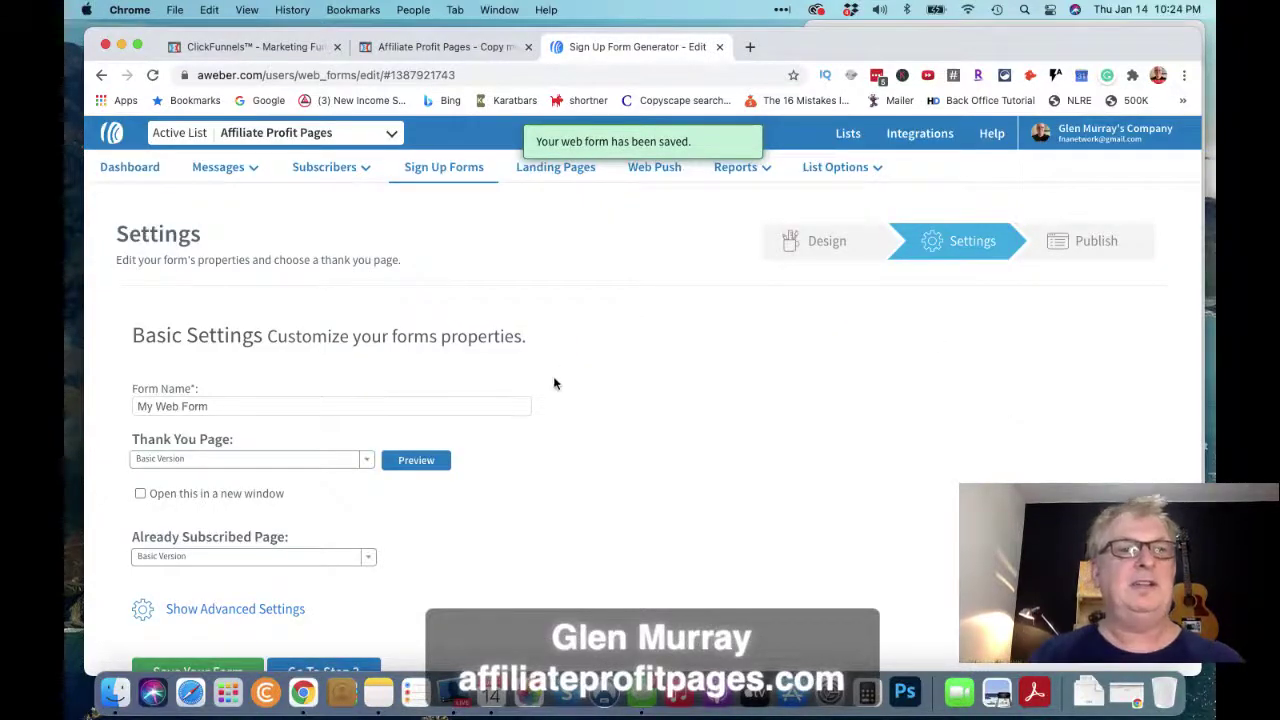
Change the form's Thank You Page from the basic version to Custom Page
scroll(523, 497, down, 1)
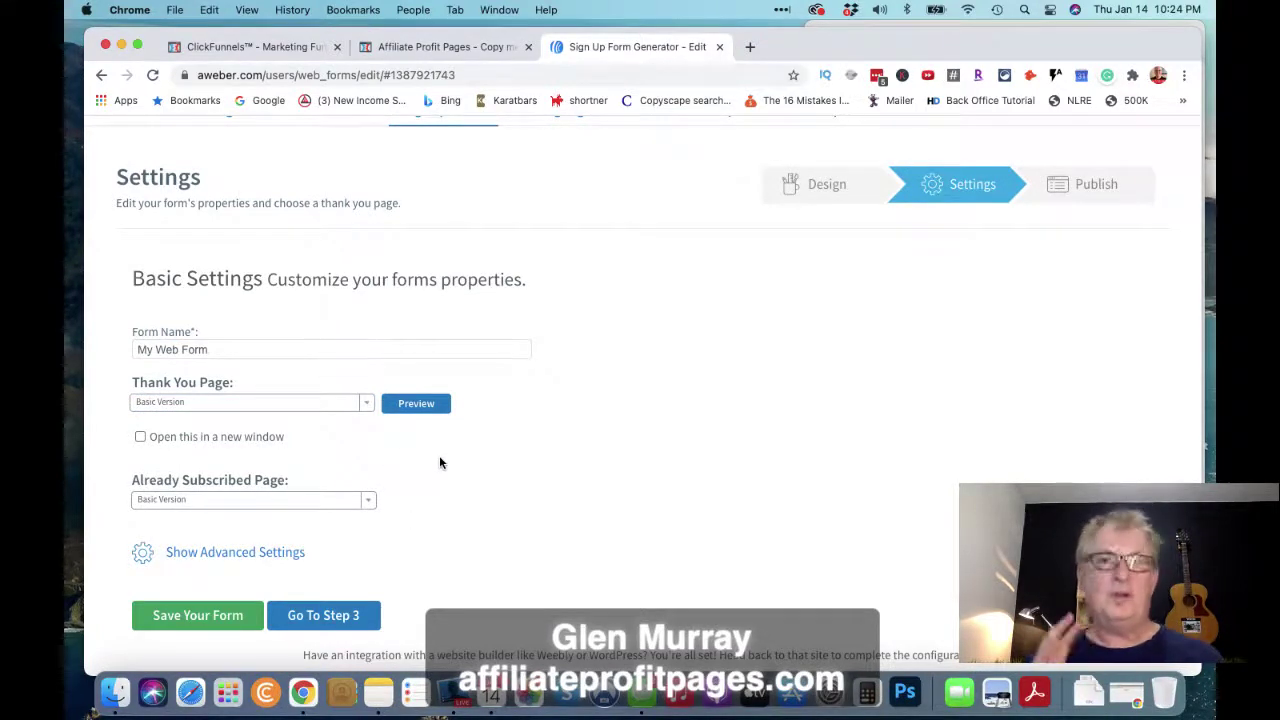
click(365, 403)
click(479, 489)
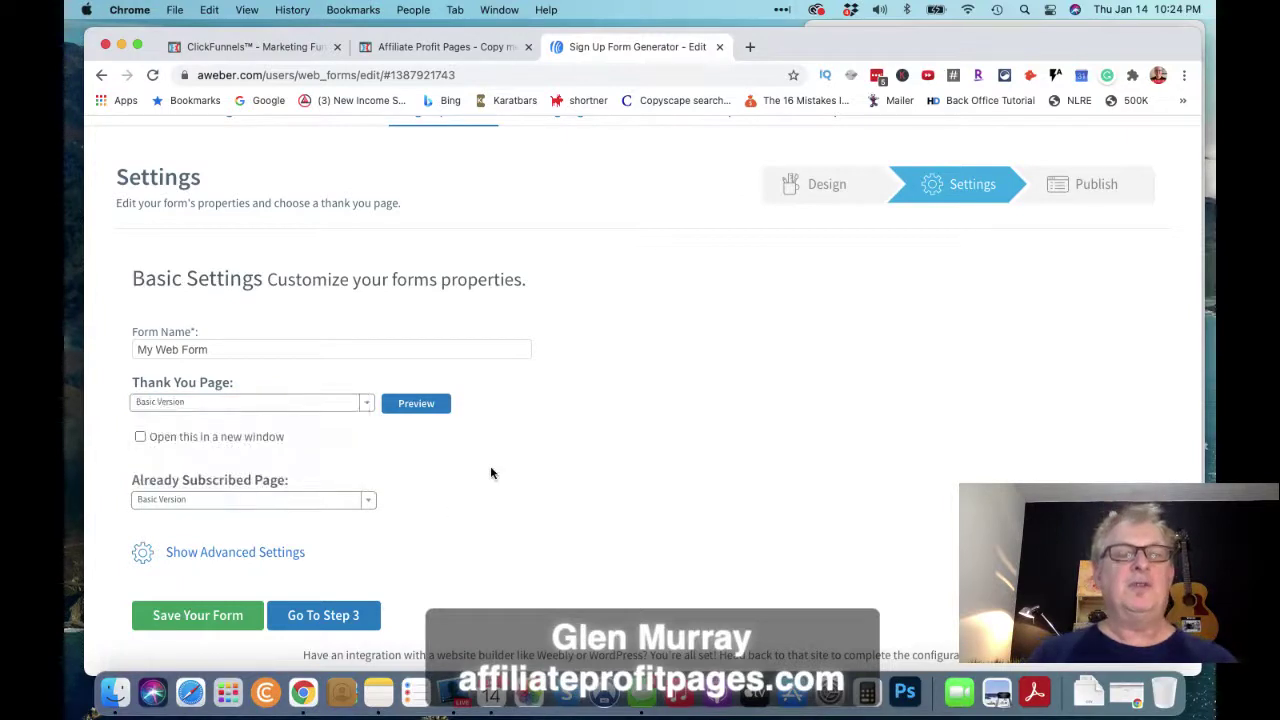
click(365, 405)
click(216, 441)
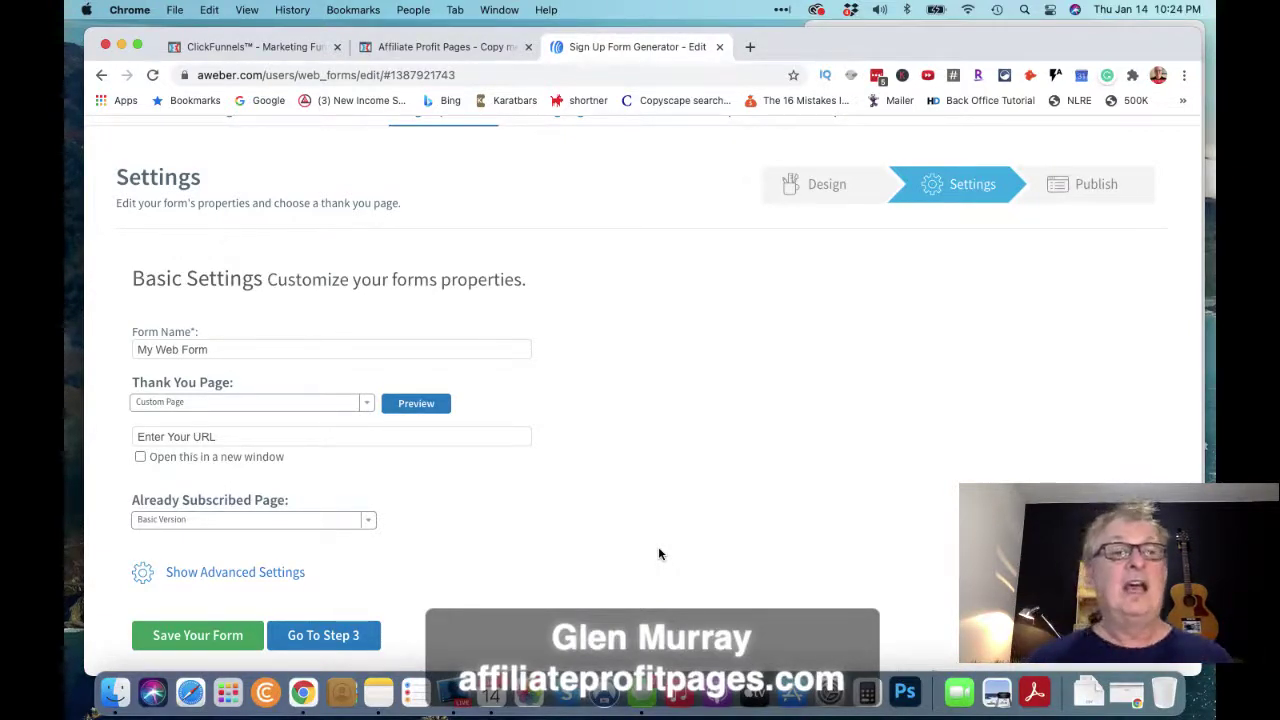
click(295, 438)
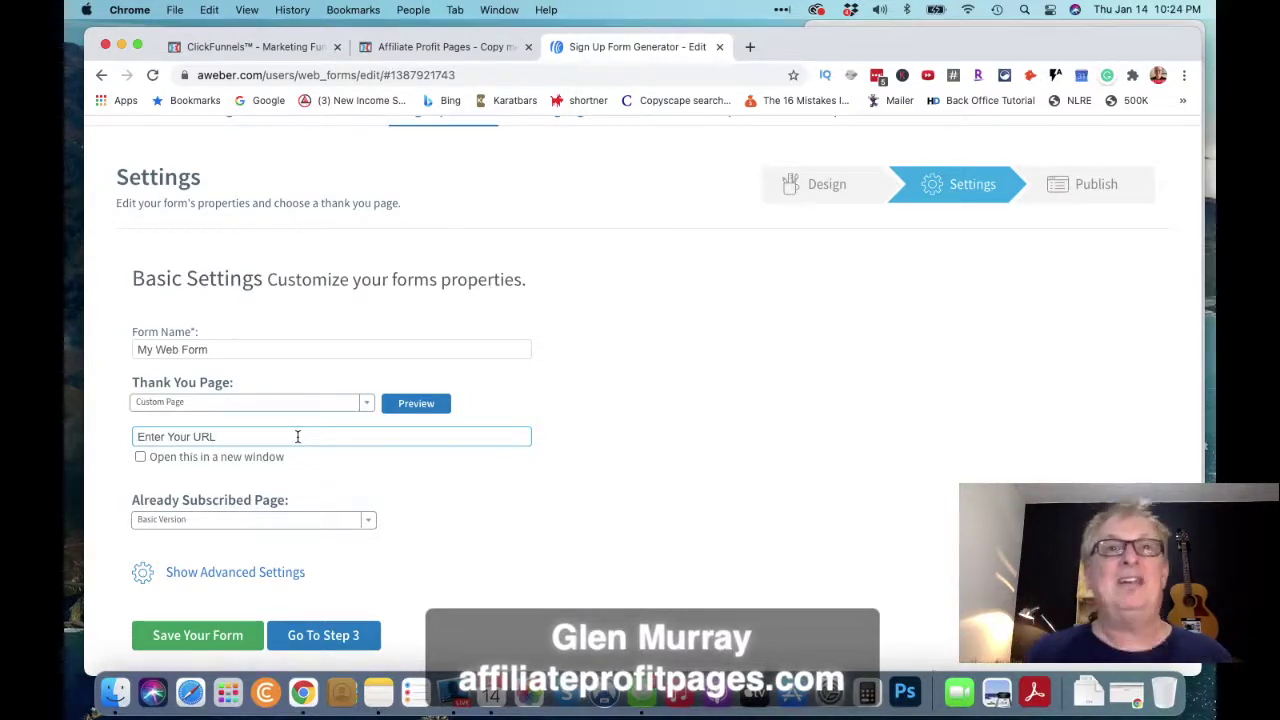
Switch to the ClickFunnels opt-in page, close its email integration settings, and copy the On Submit Go To URL from the page's general settings
click(430, 47)
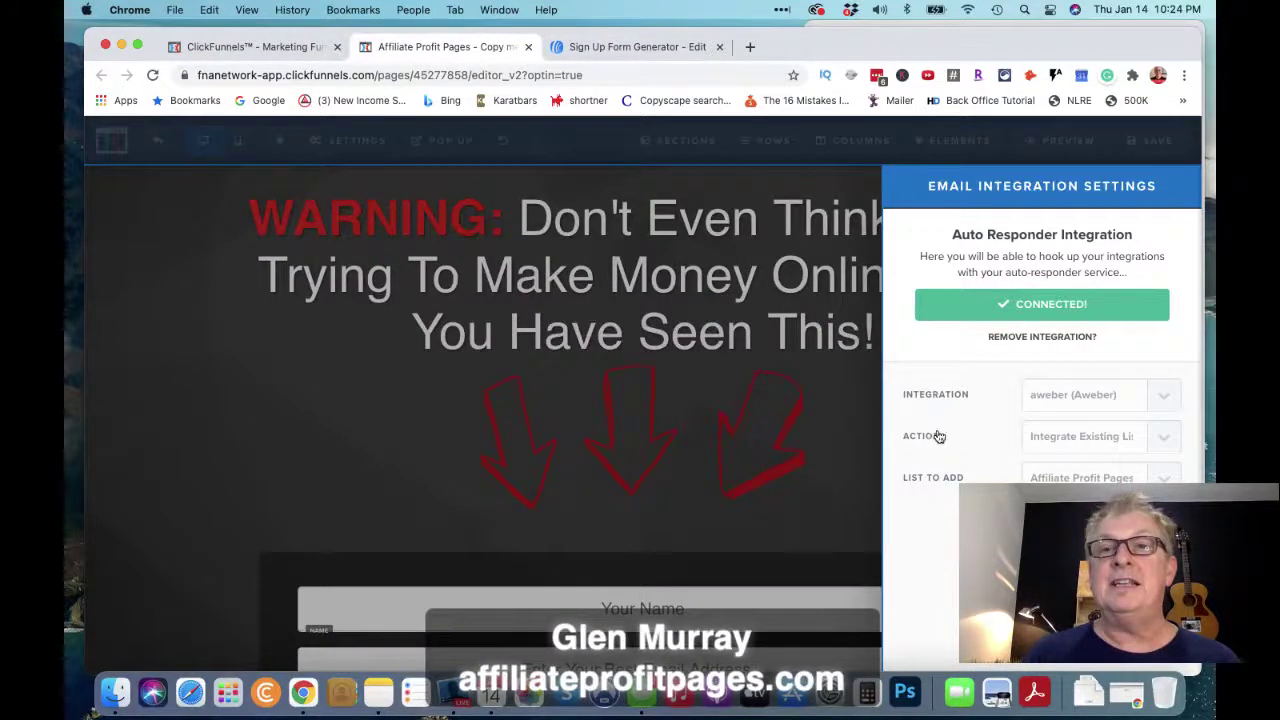
click(826, 451)
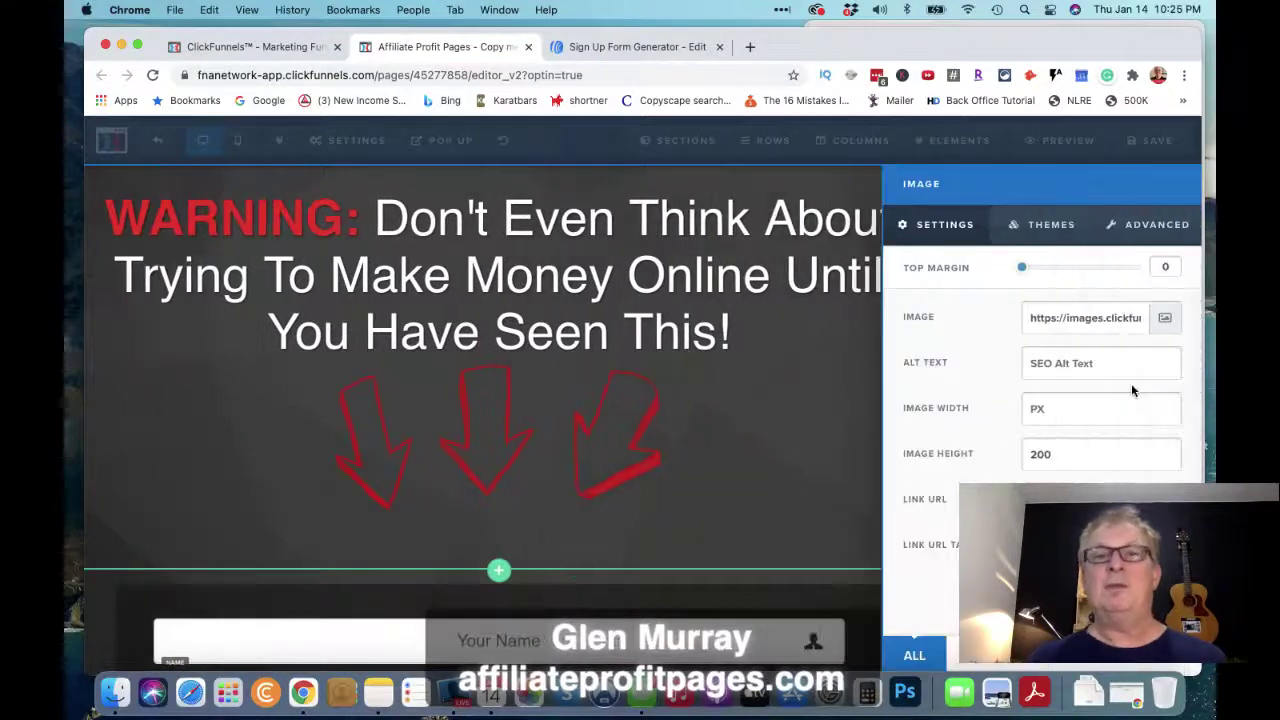
click(878, 400)
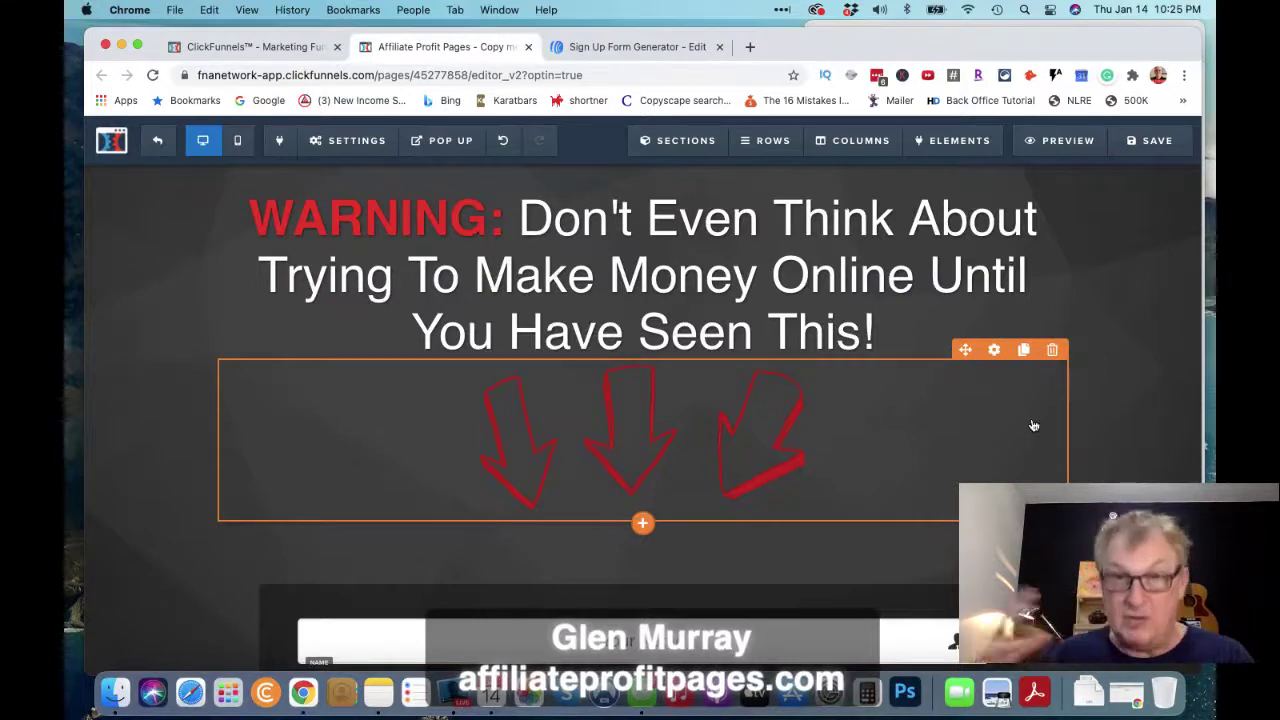
click(631, 55)
click(283, 437)
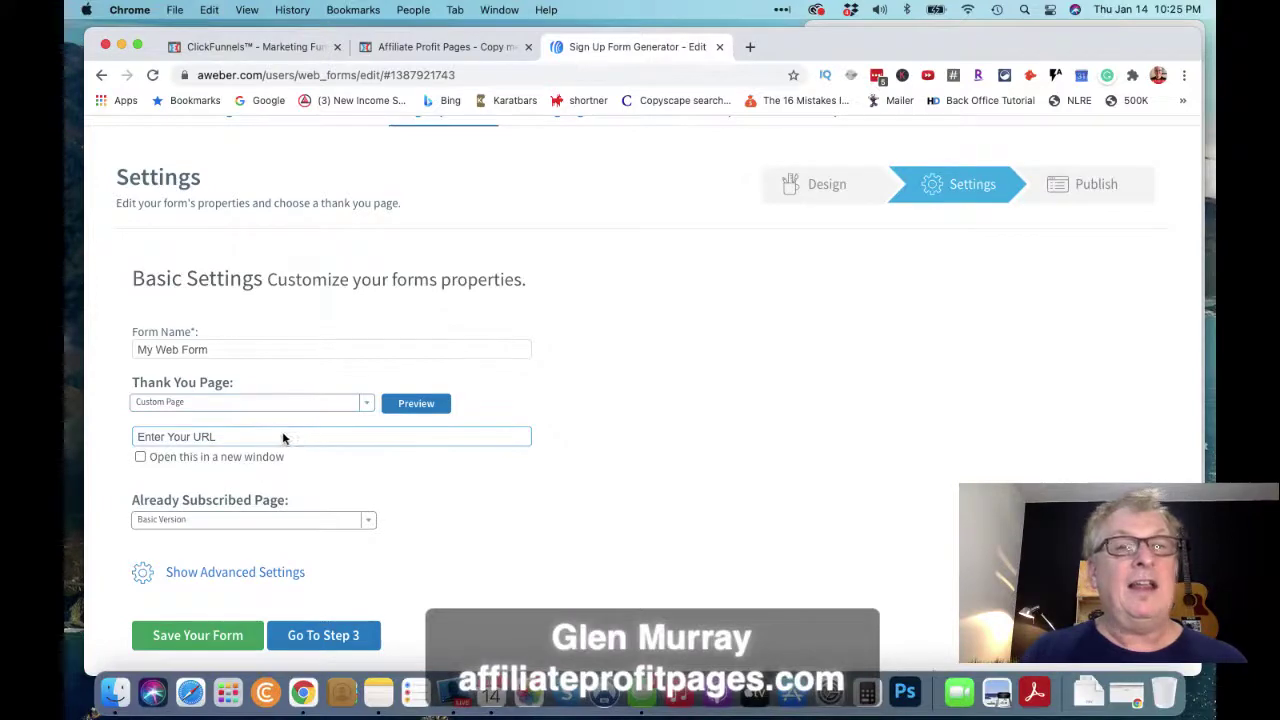
click(455, 55)
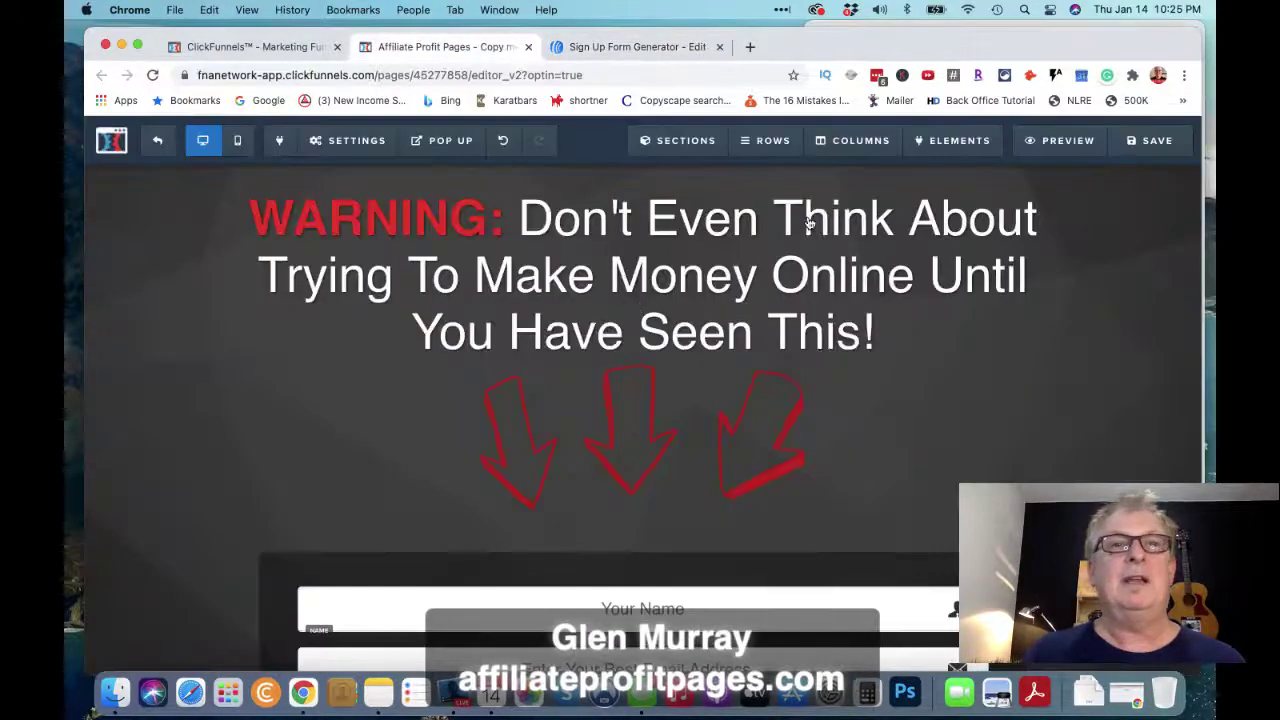
click(350, 140)
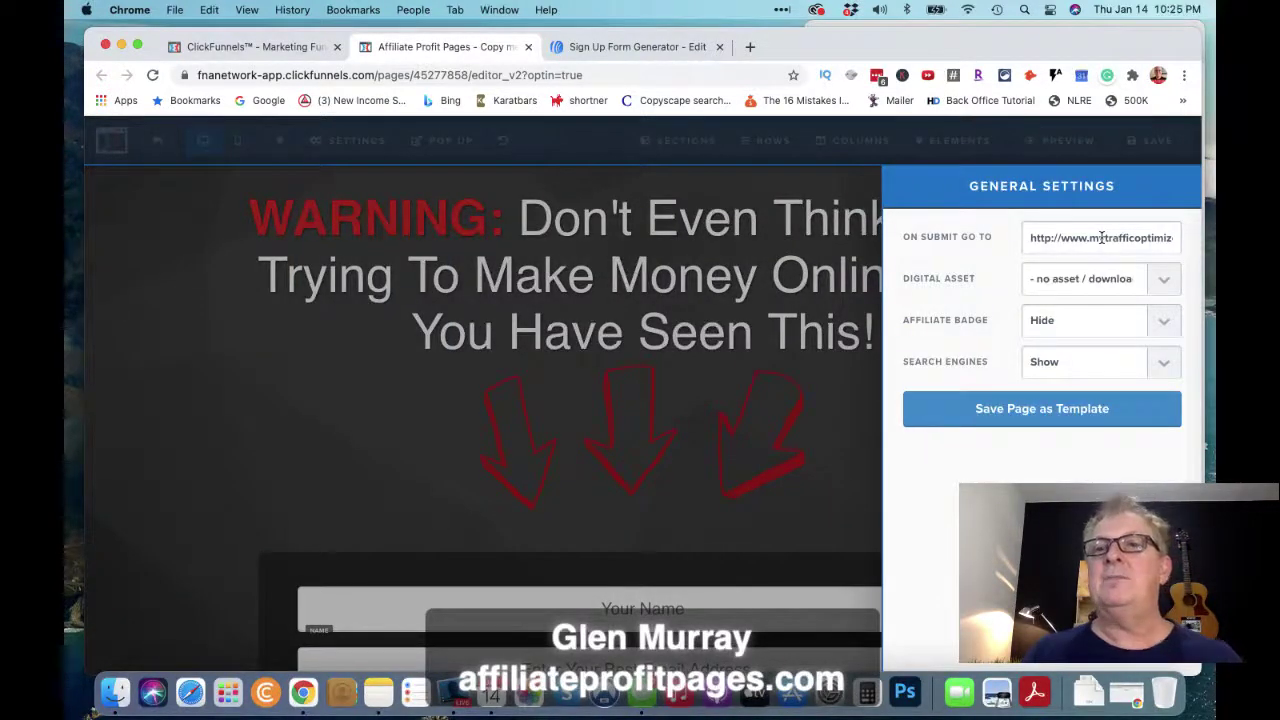
triple_click(1101, 237)
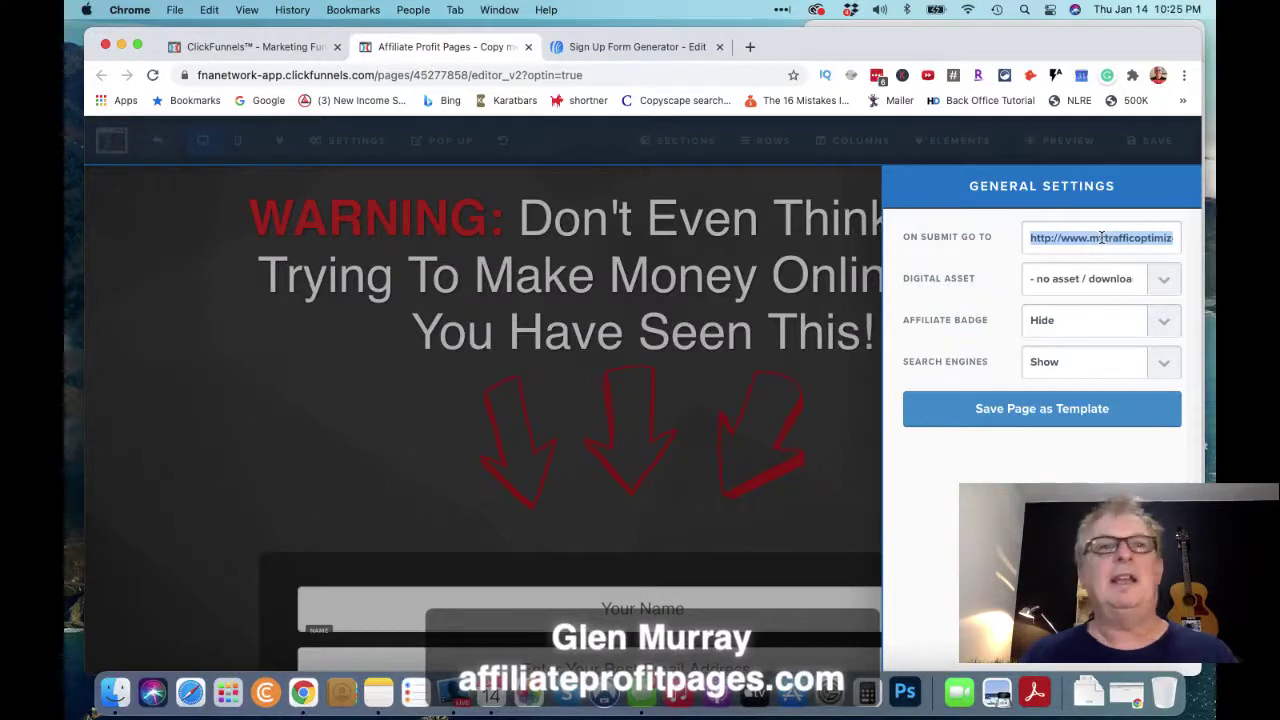
click(600, 50)
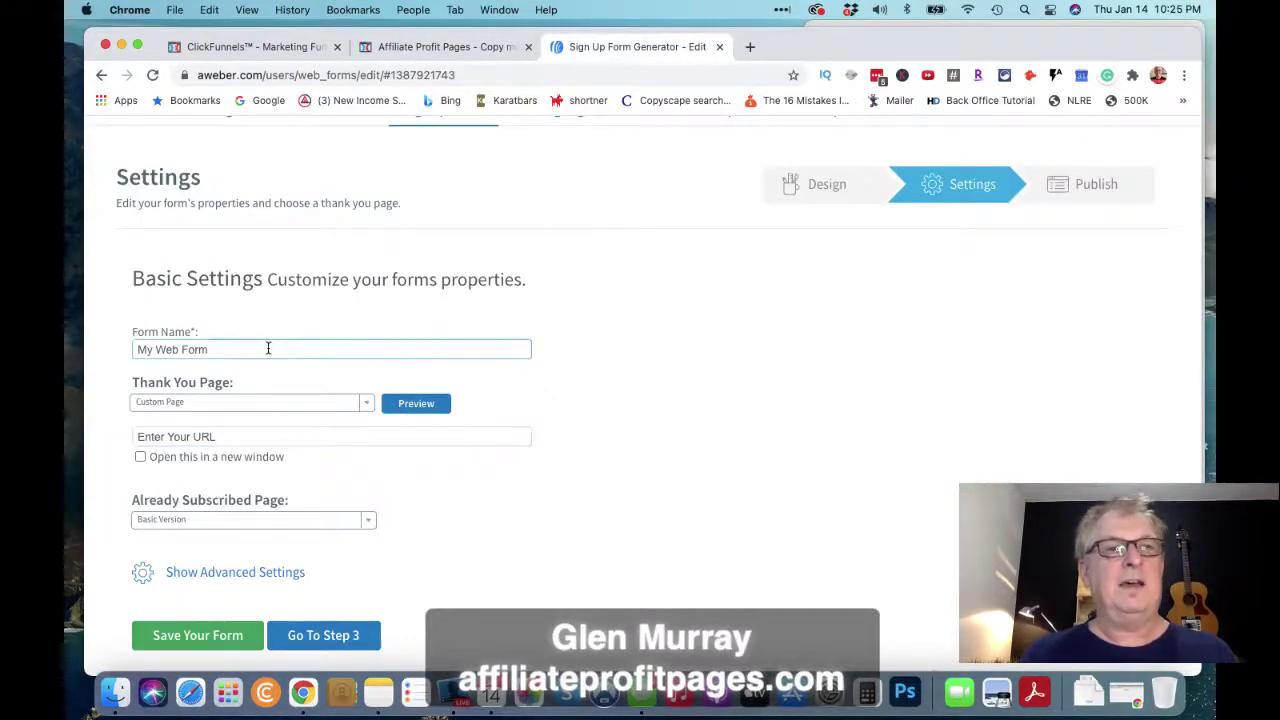
click(270, 436)
text(https://)
text(http://www.mytrafficoptimizer.com/r/7366)
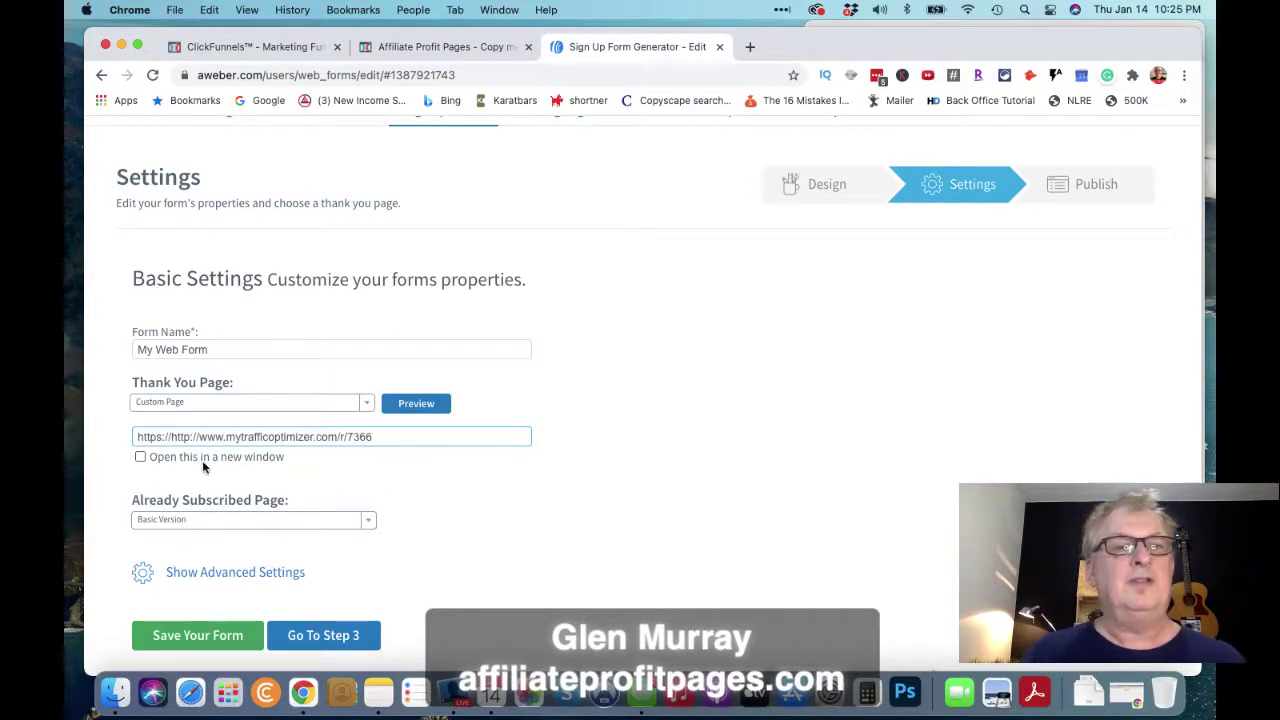
click(366, 521)
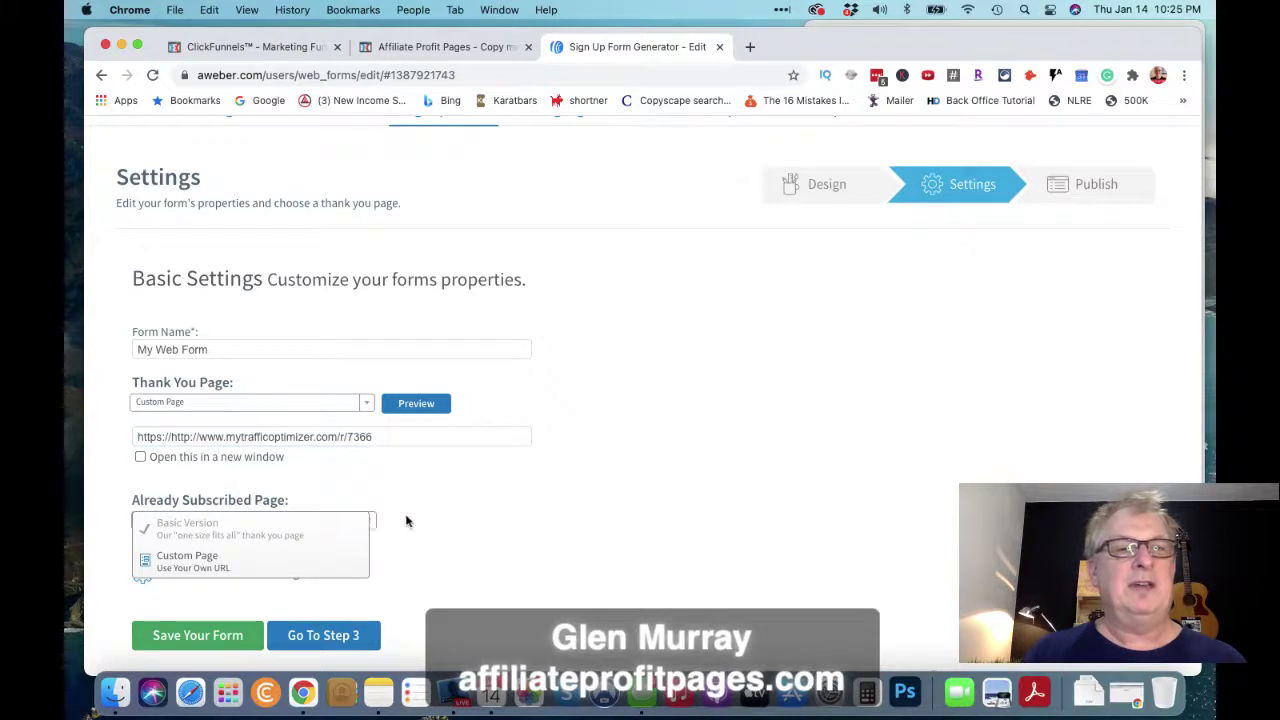
click(250, 528)
click(367, 530)
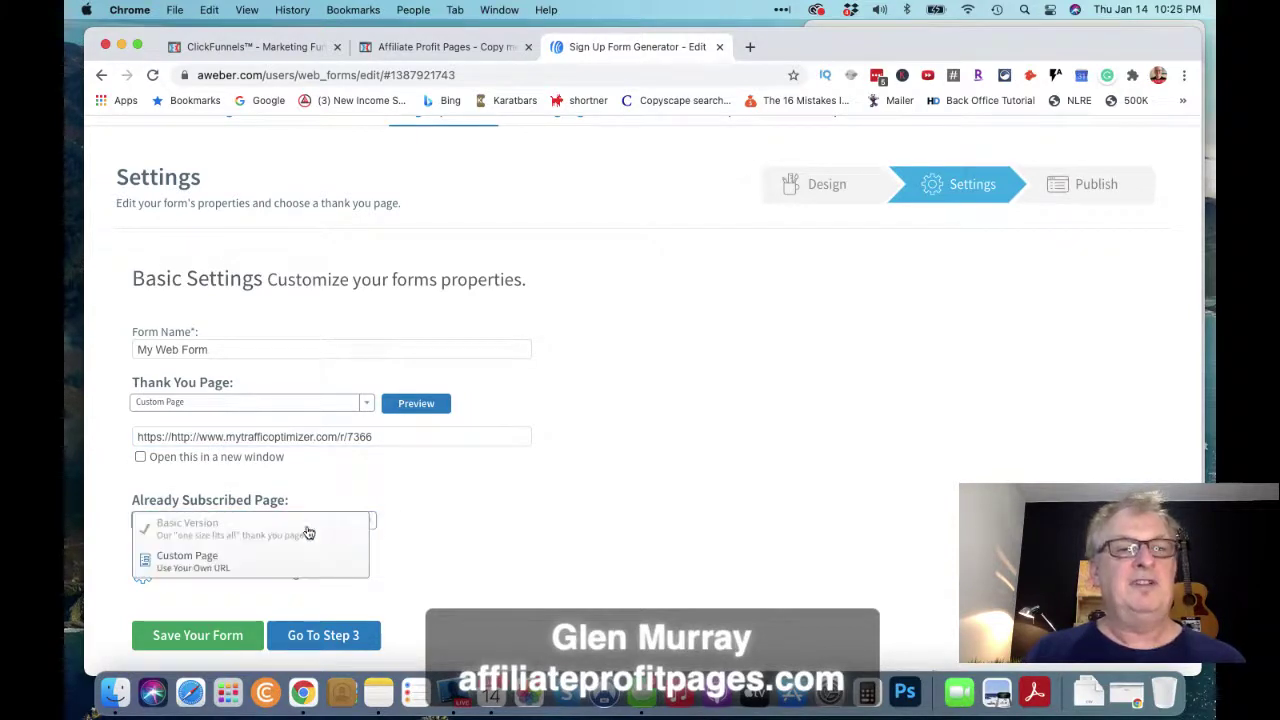
click(215, 558)
click(356, 547)
text(http://www.mytrafficoptimizer.com/r/7366)
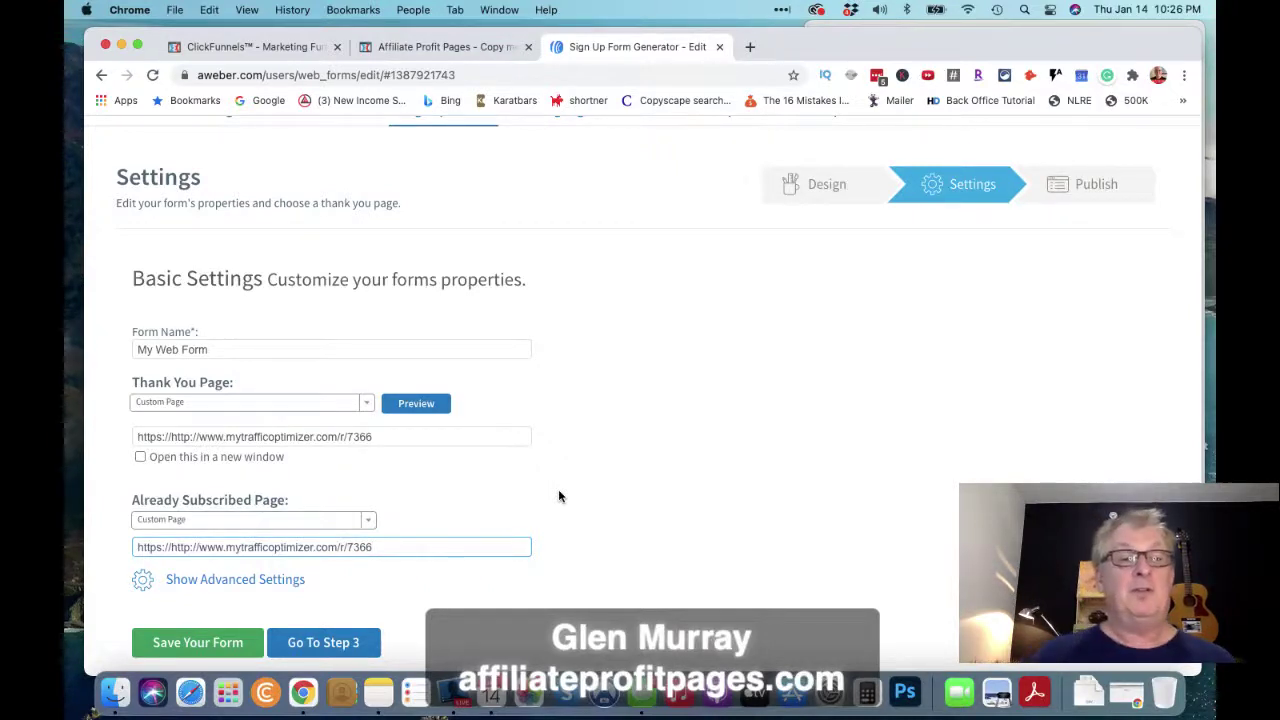
Save the sign up form's settings and proceed to its Publish stage
click(199, 645)
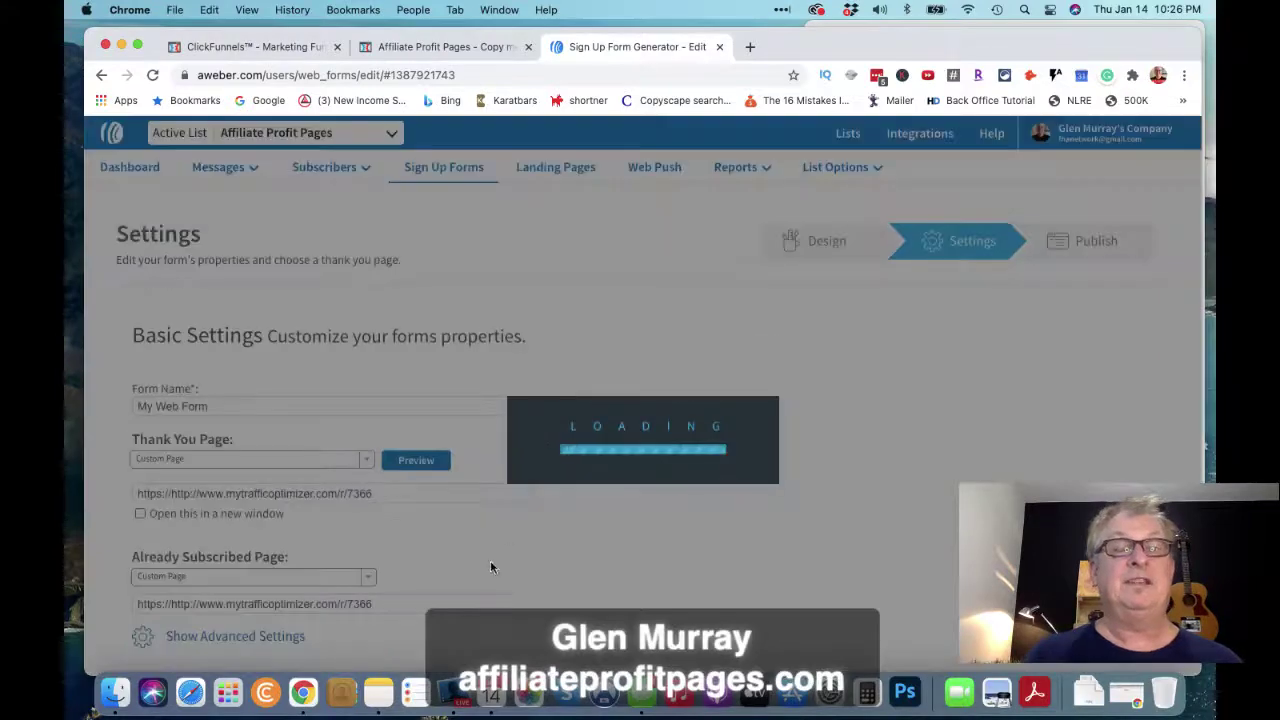
scroll(492, 543, down, 3)
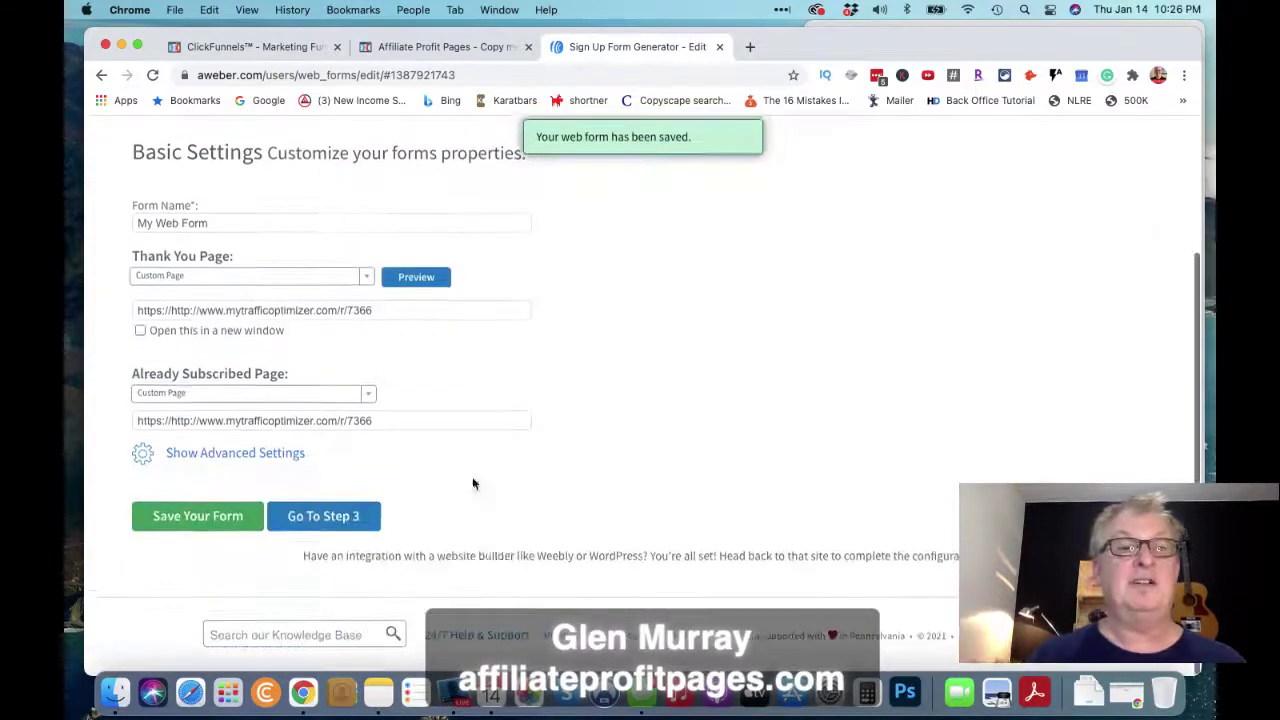
click(343, 520)
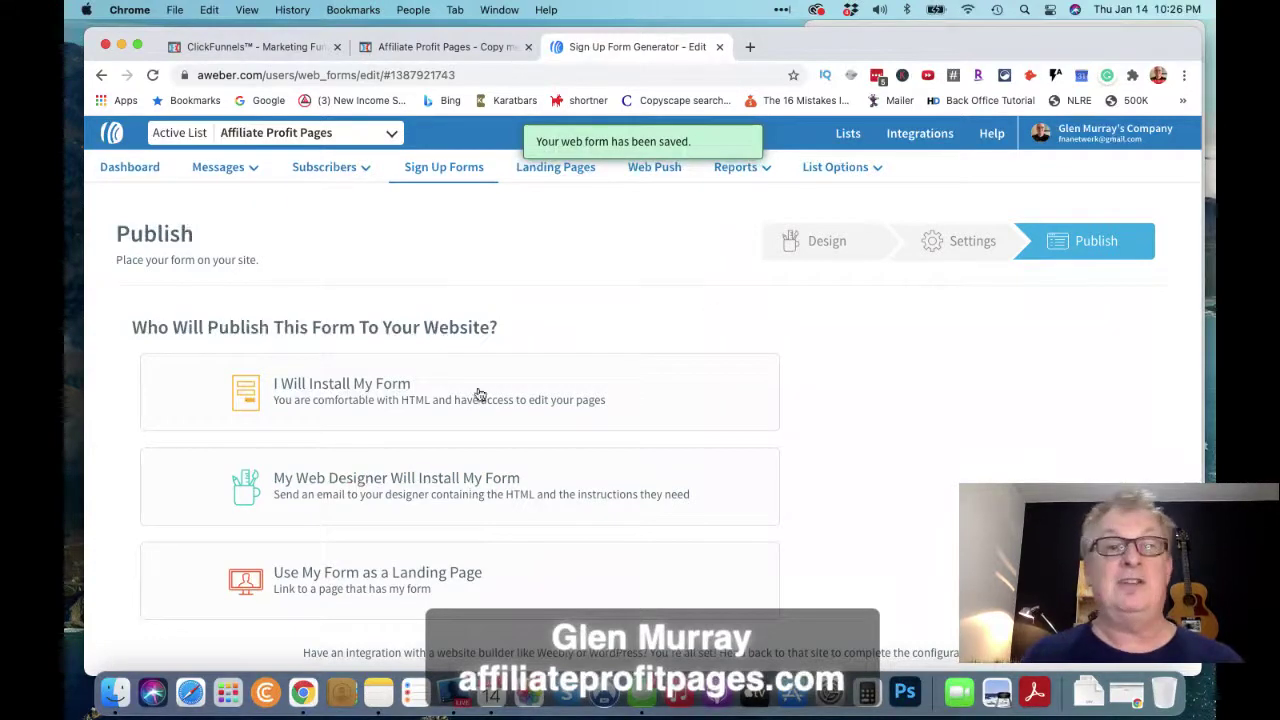
Choose to install the form yourself and display its code as the Raw HTML Version
click(359, 401)
scroll(414, 466, down, 3)
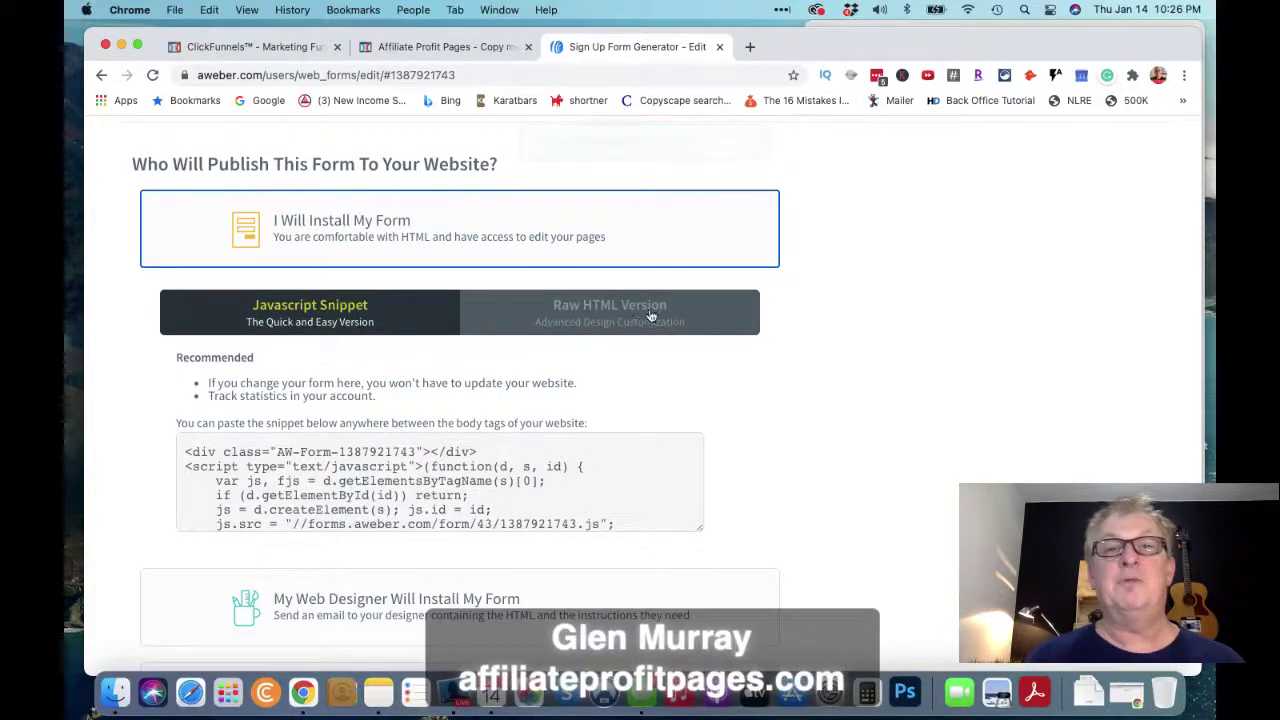
click(645, 318)
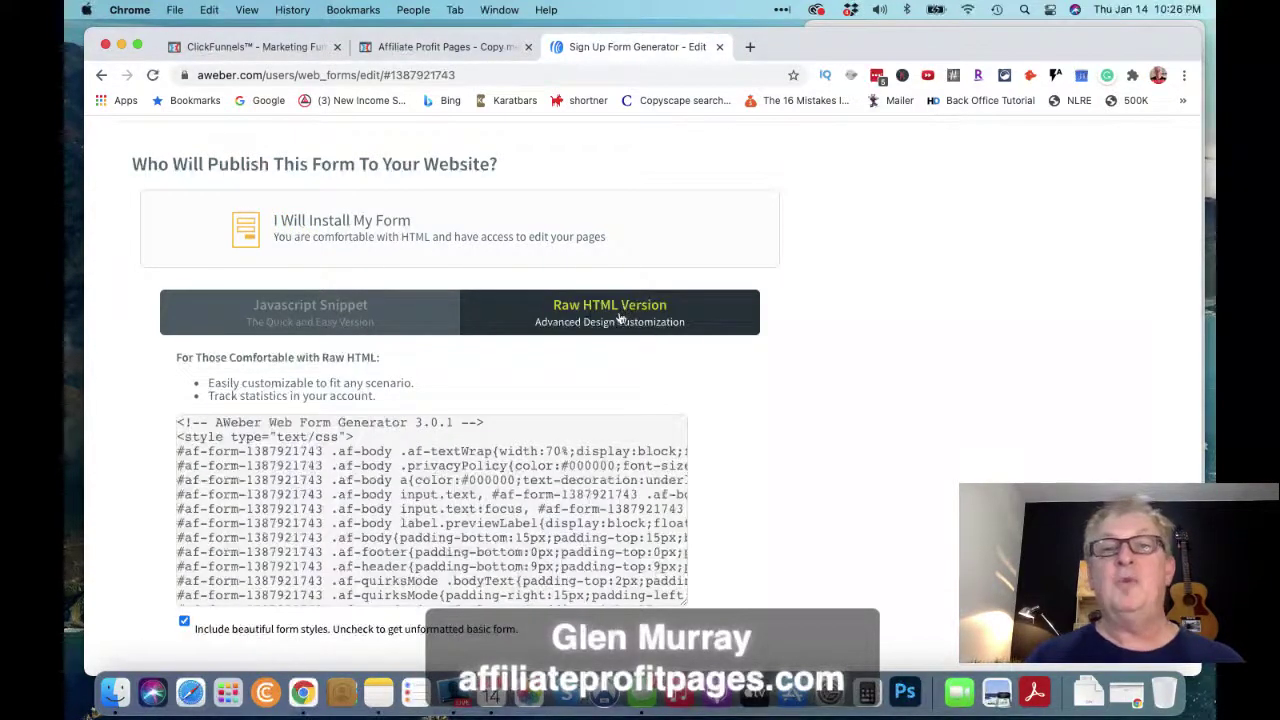
scroll(749, 421, down, 3)
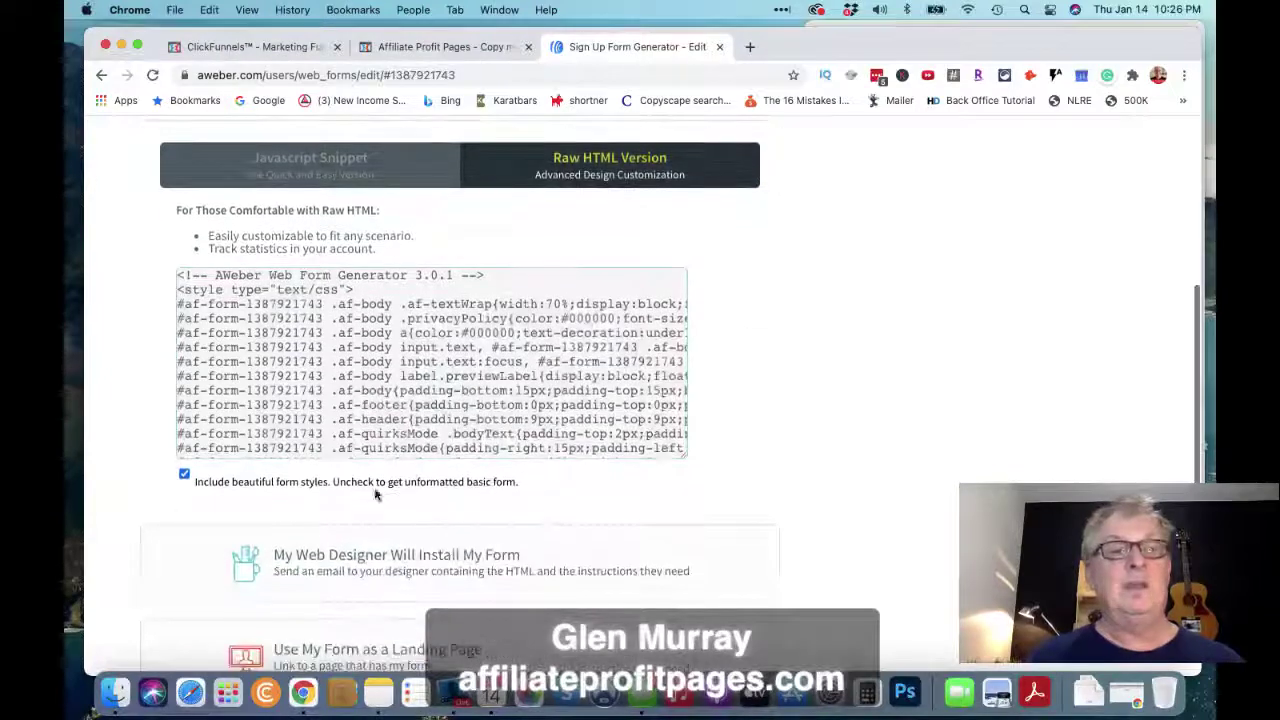
Exclude the beautiful form styles from the raw HTML and select the entire unformatted form code
click(184, 476)
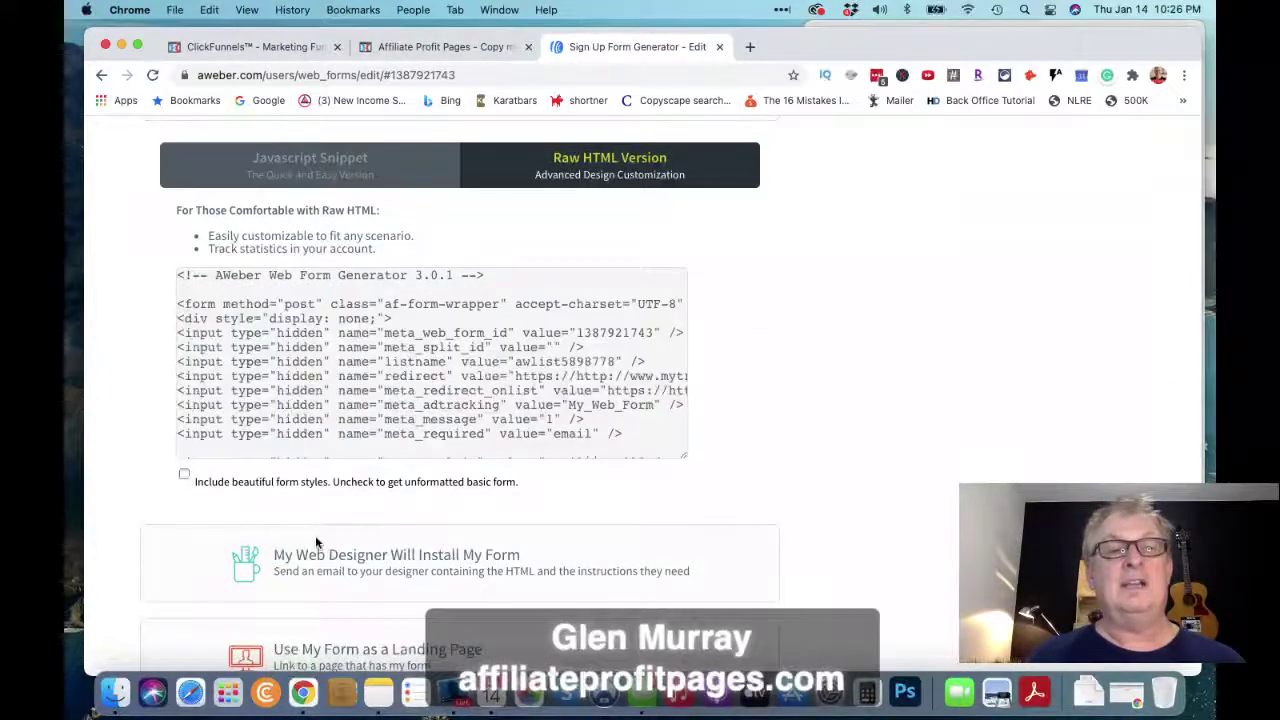
click(184, 475)
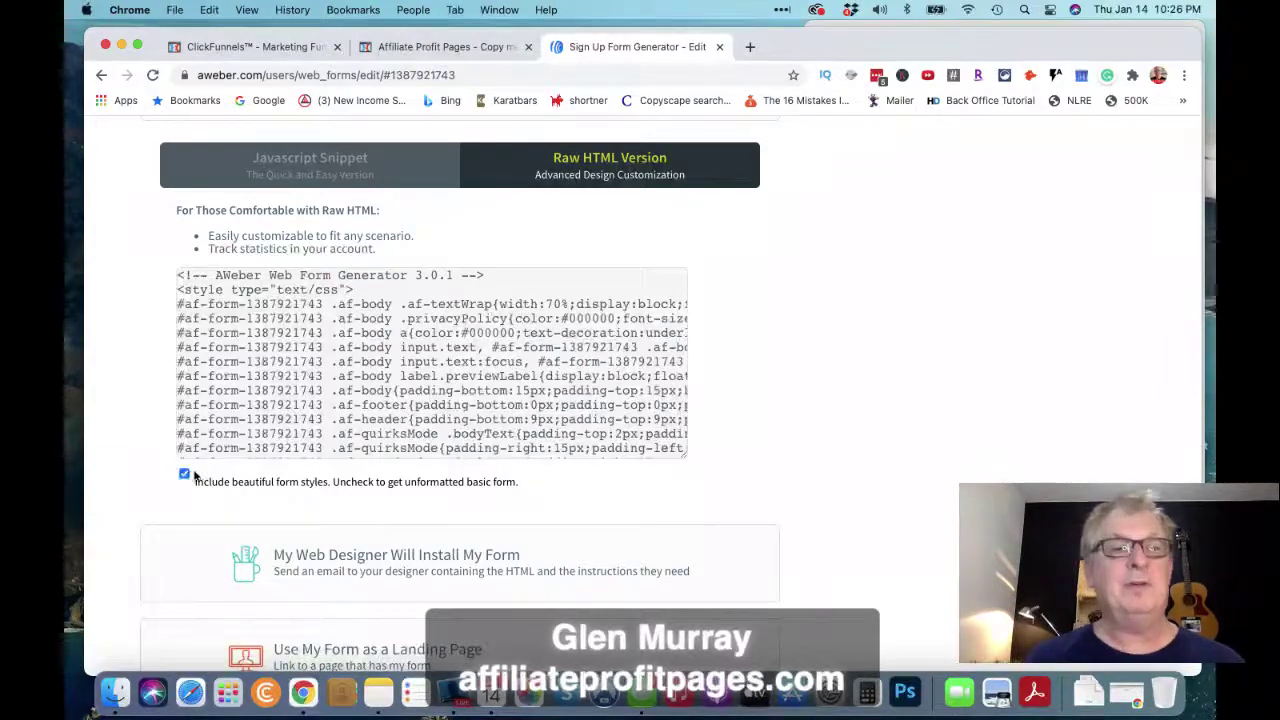
click(184, 475)
click(434, 403)
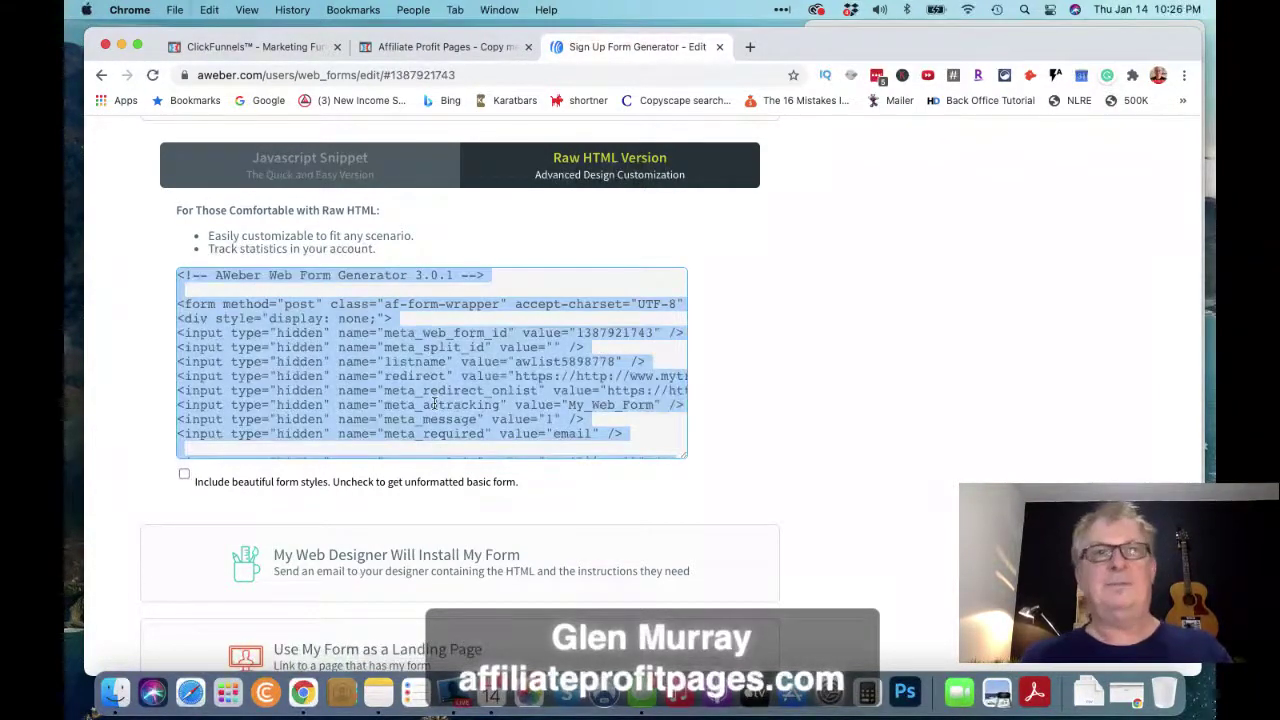
Switch to the ClickFunnels editor of the Affiliate Profit Pages opt-in page and exit it without saving changes
click(440, 47)
click(795, 247)
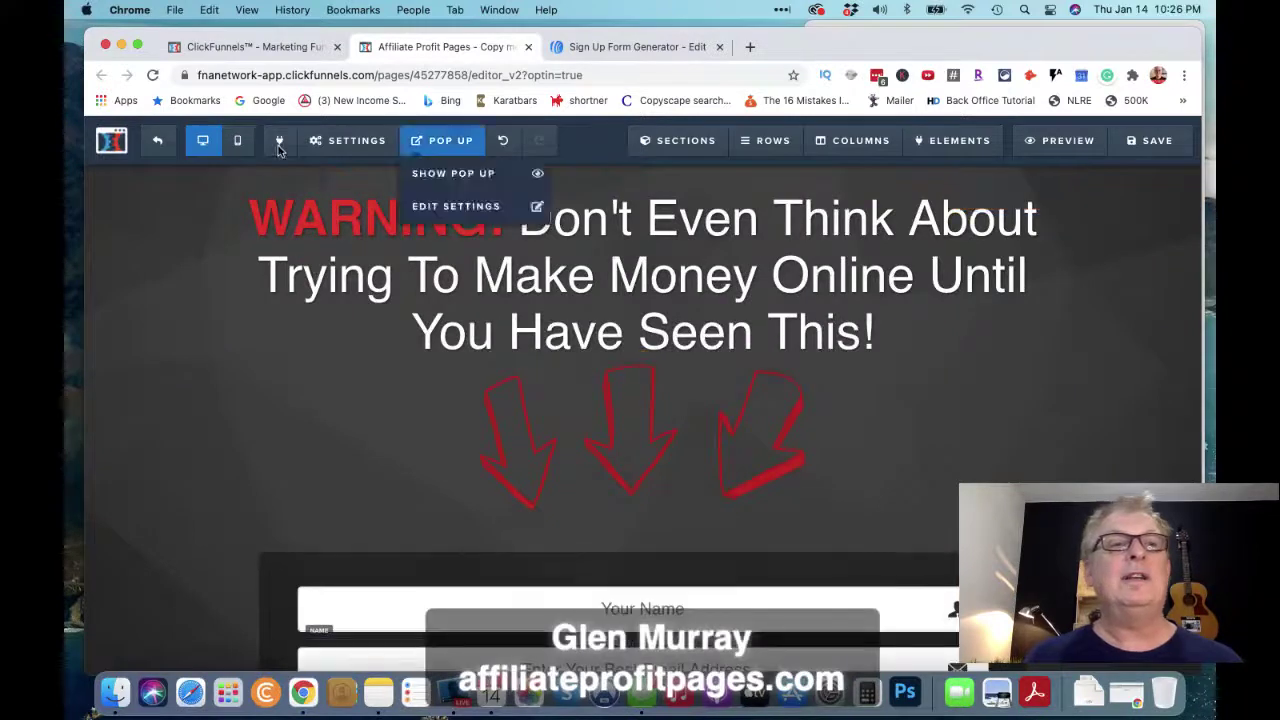
click(157, 143)
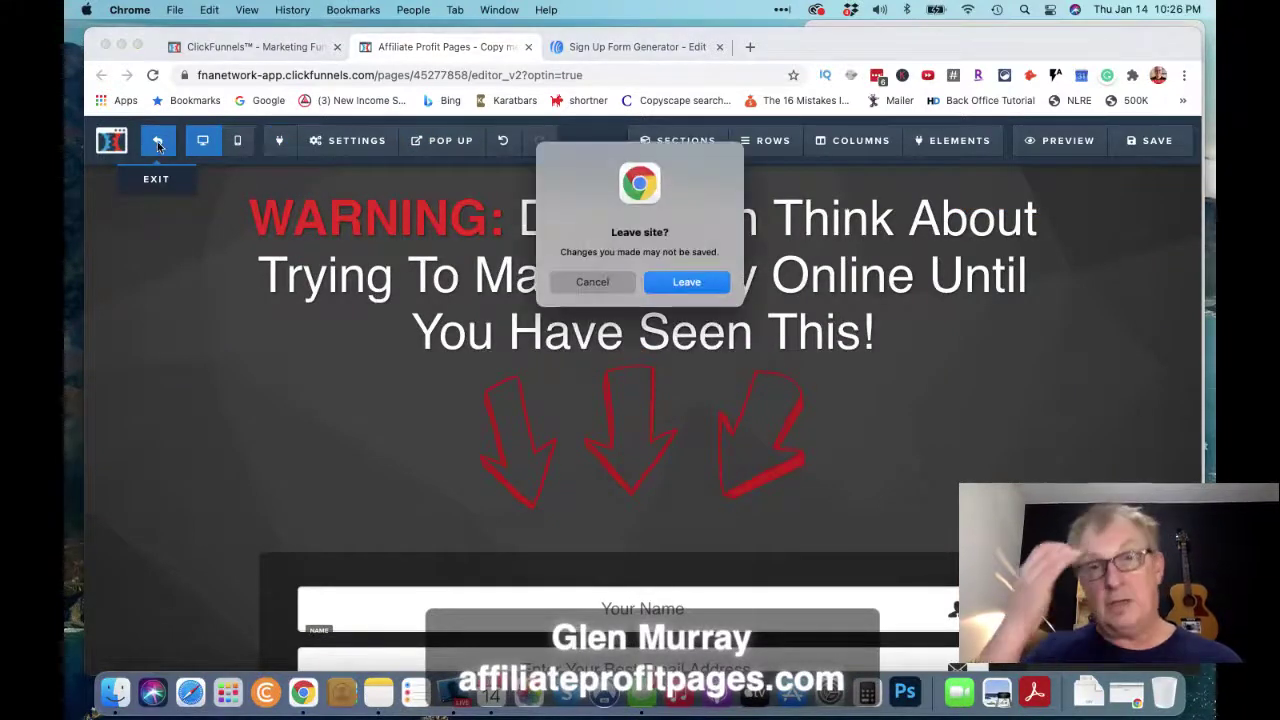
click(712, 282)
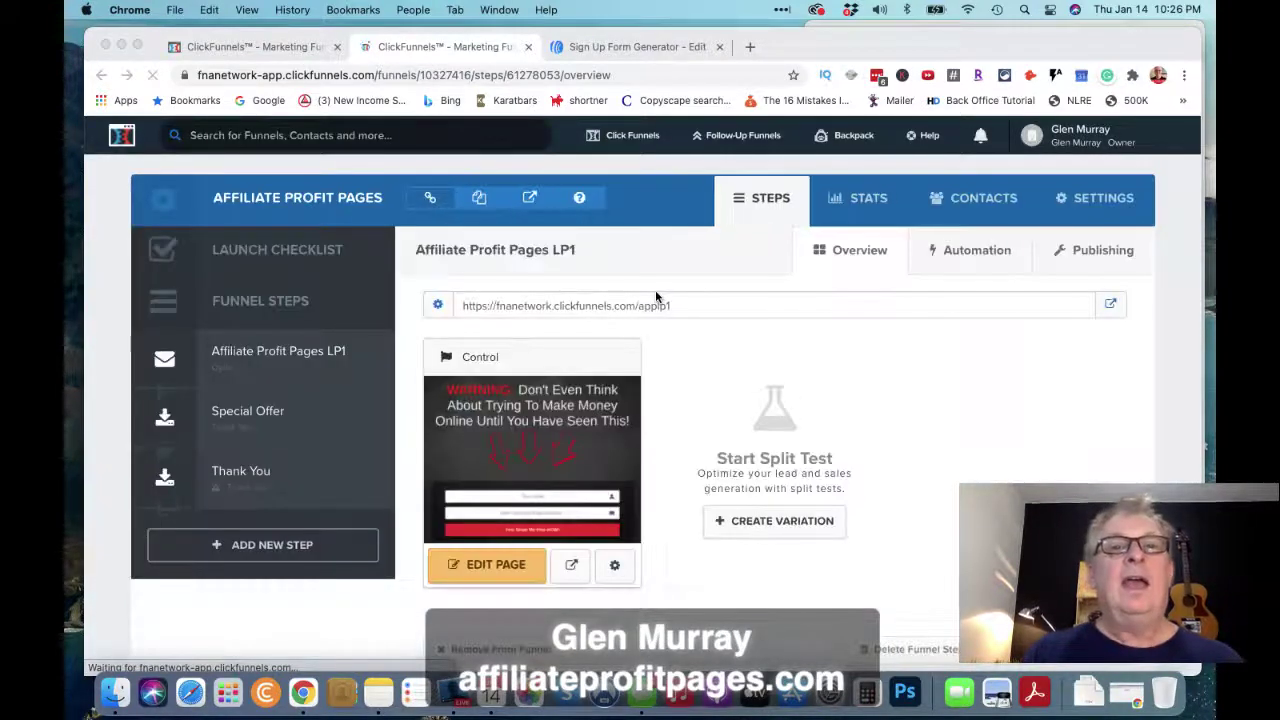
Go to the list of all funnels and open the opt-in page of the Super Affiliate System 2.0 funnel for editing
click(625, 139)
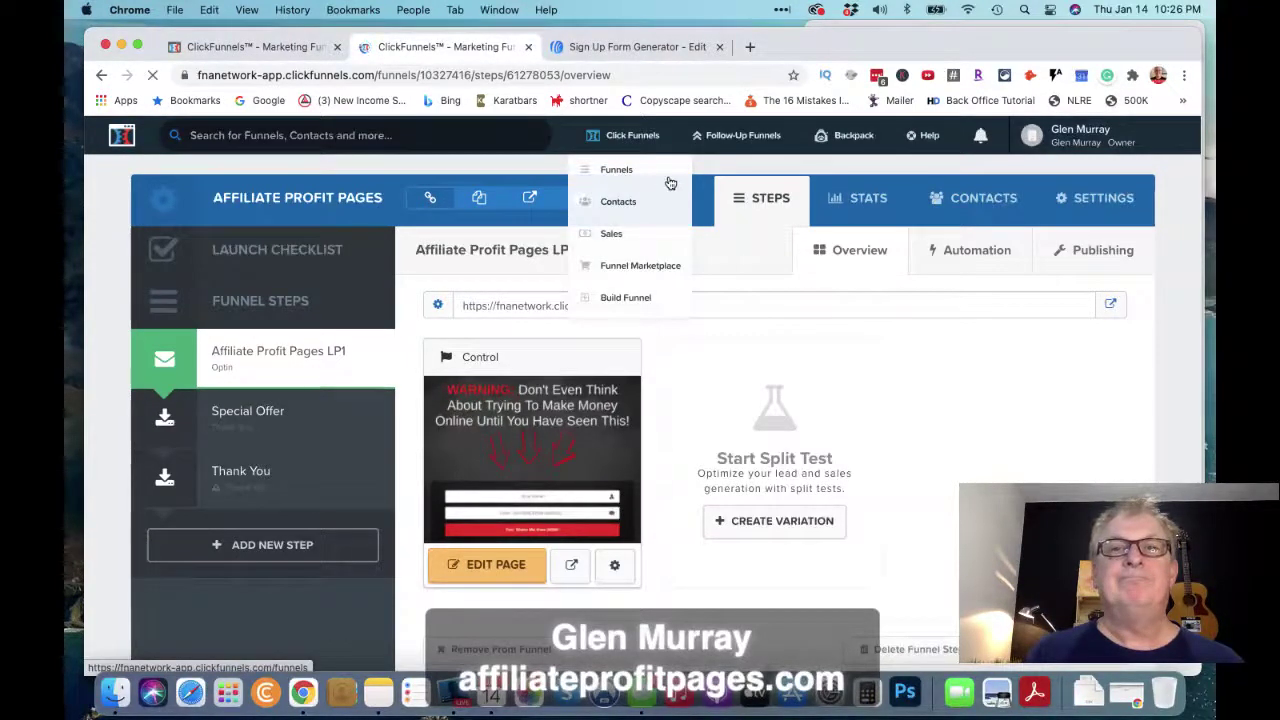
click(670, 183)
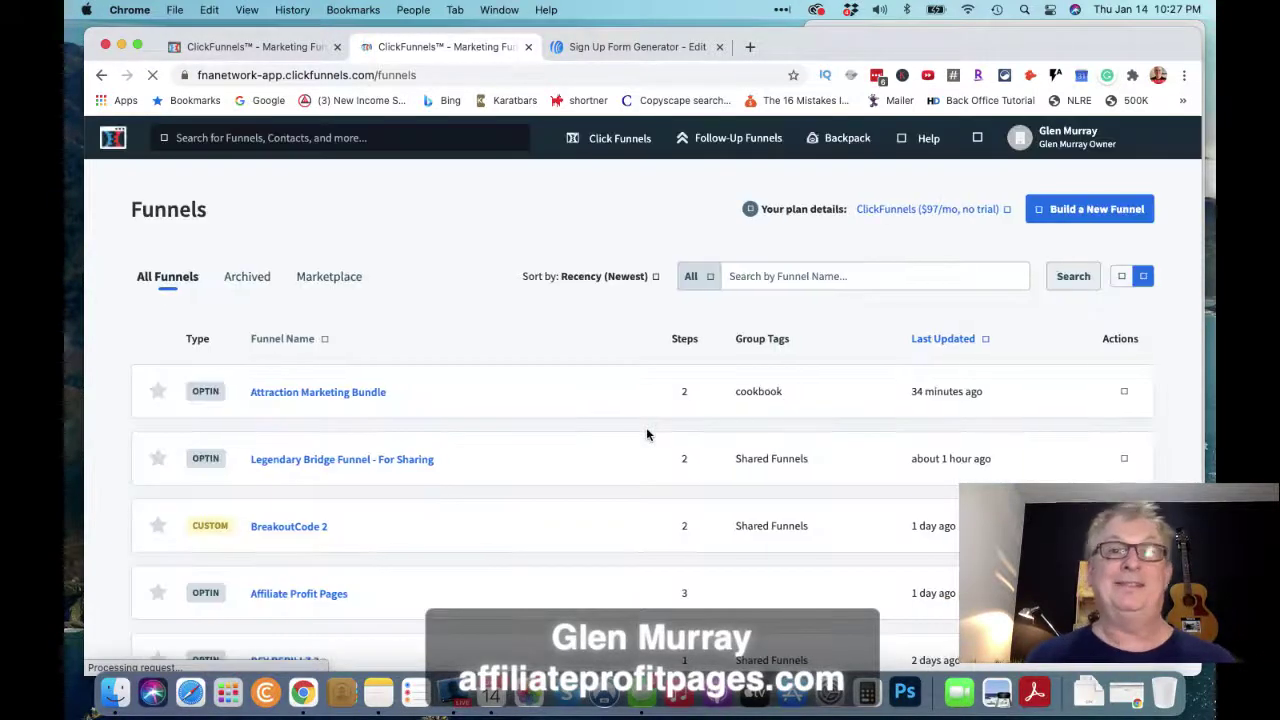
scroll(650, 440, down, 1)
scroll(600, 435, down, 1)
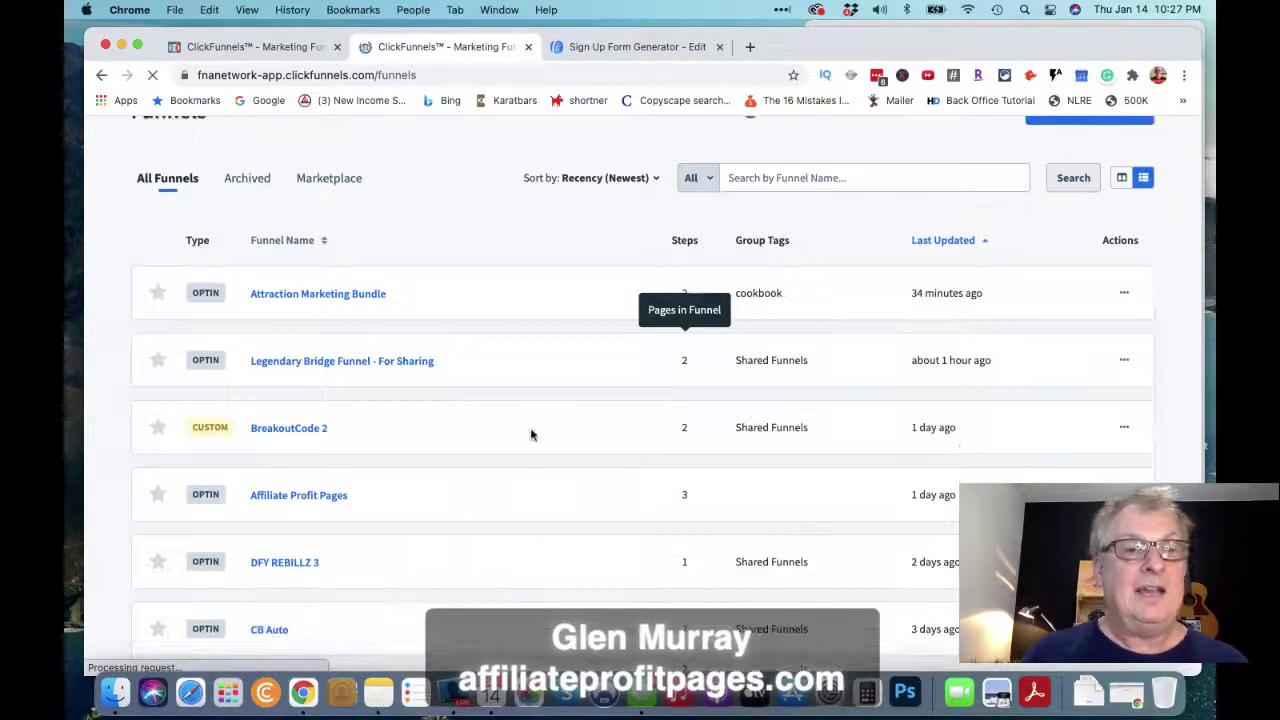
scroll(531, 469, down, 3)
scroll(532, 469, down, 6)
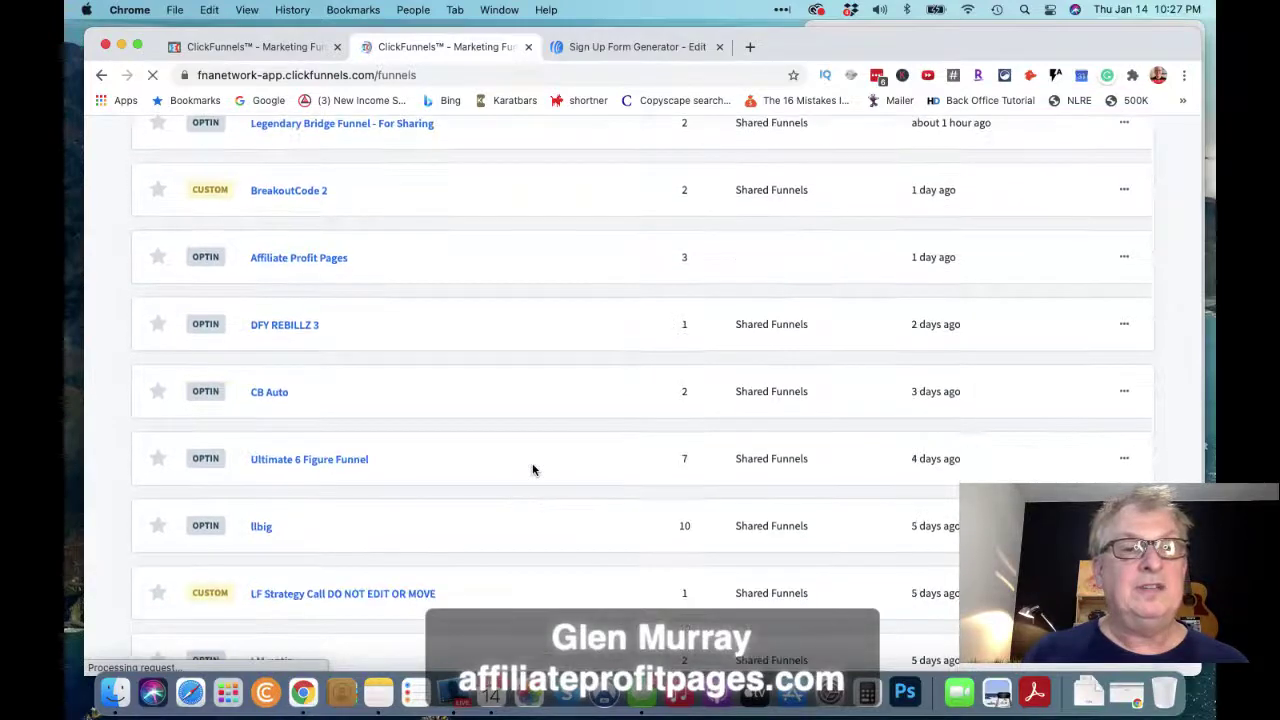
scroll(532, 469, down, 2)
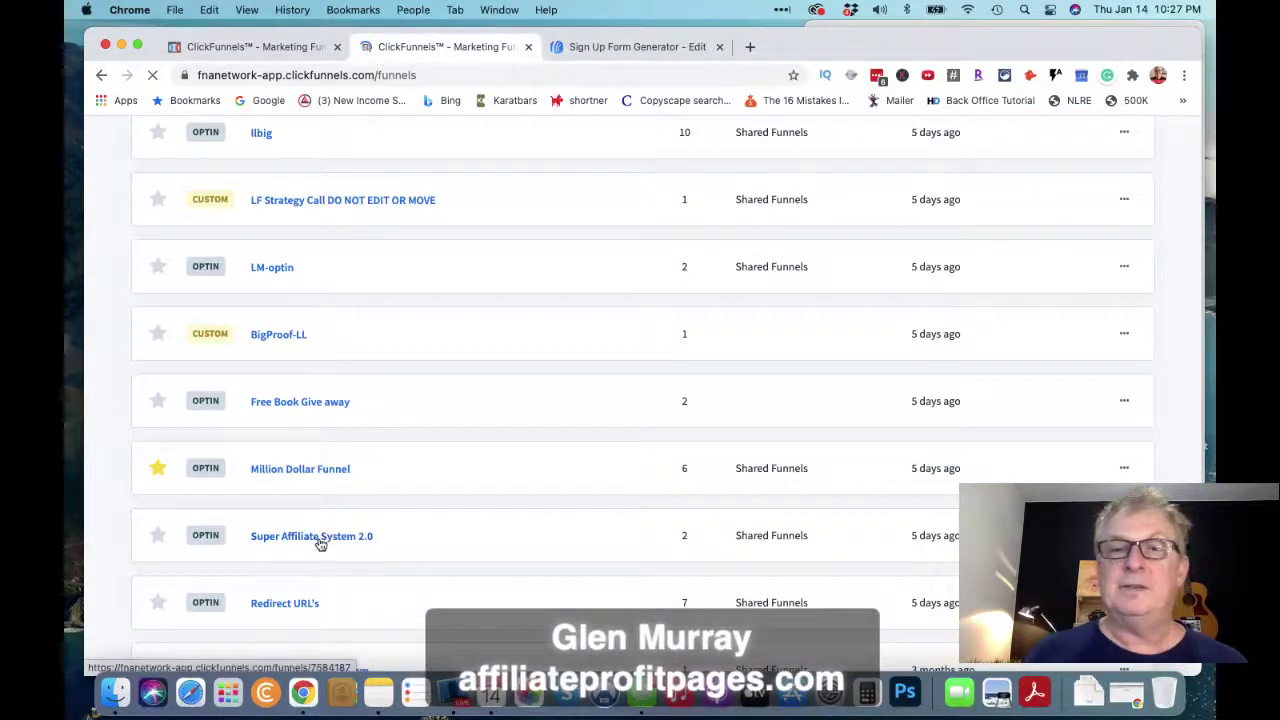
click(362, 527)
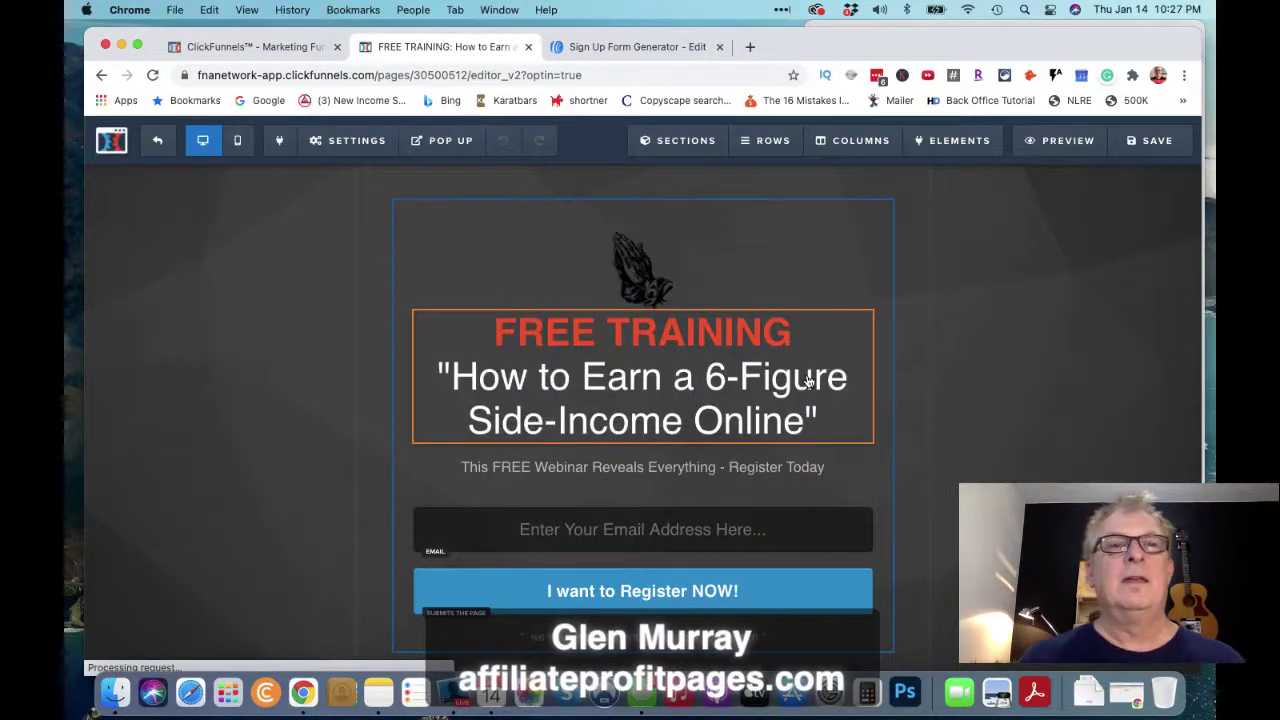
Remove the opt-in page's existing autoresponder integration and check which integrations can be selected, leaving the email integration settings without choosing one
mouse_move(355, 150)
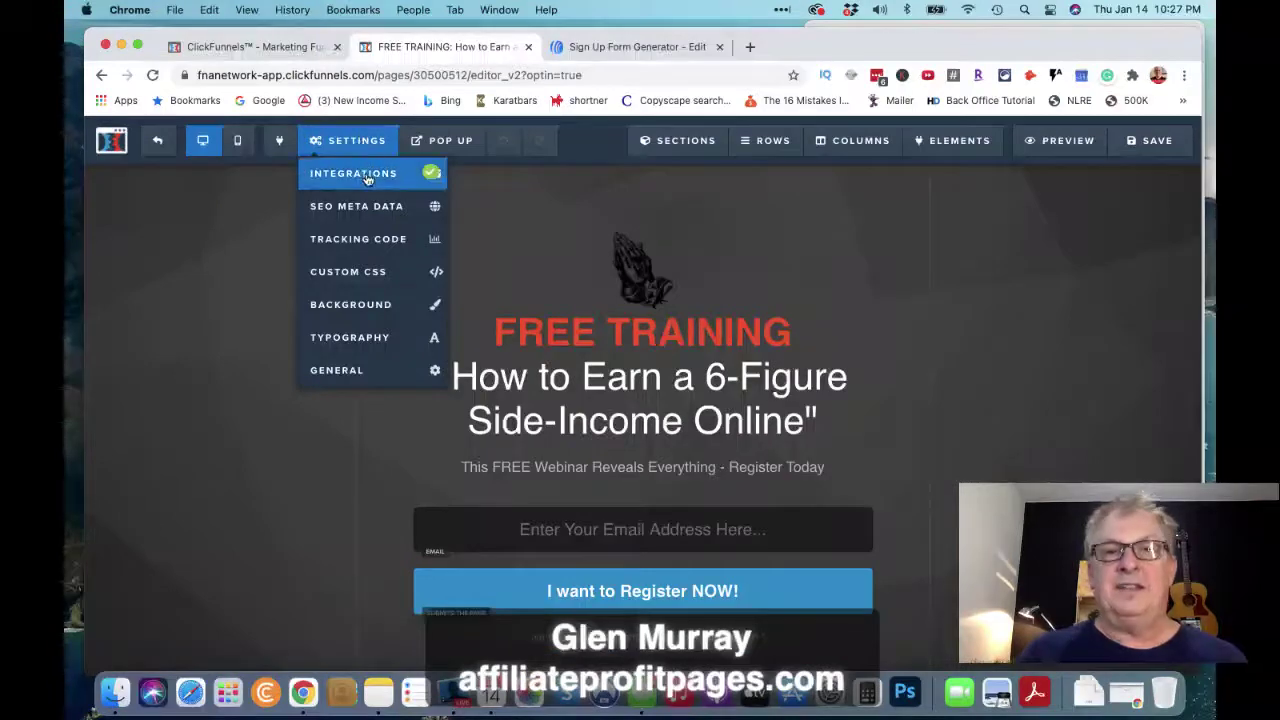
click(367, 179)
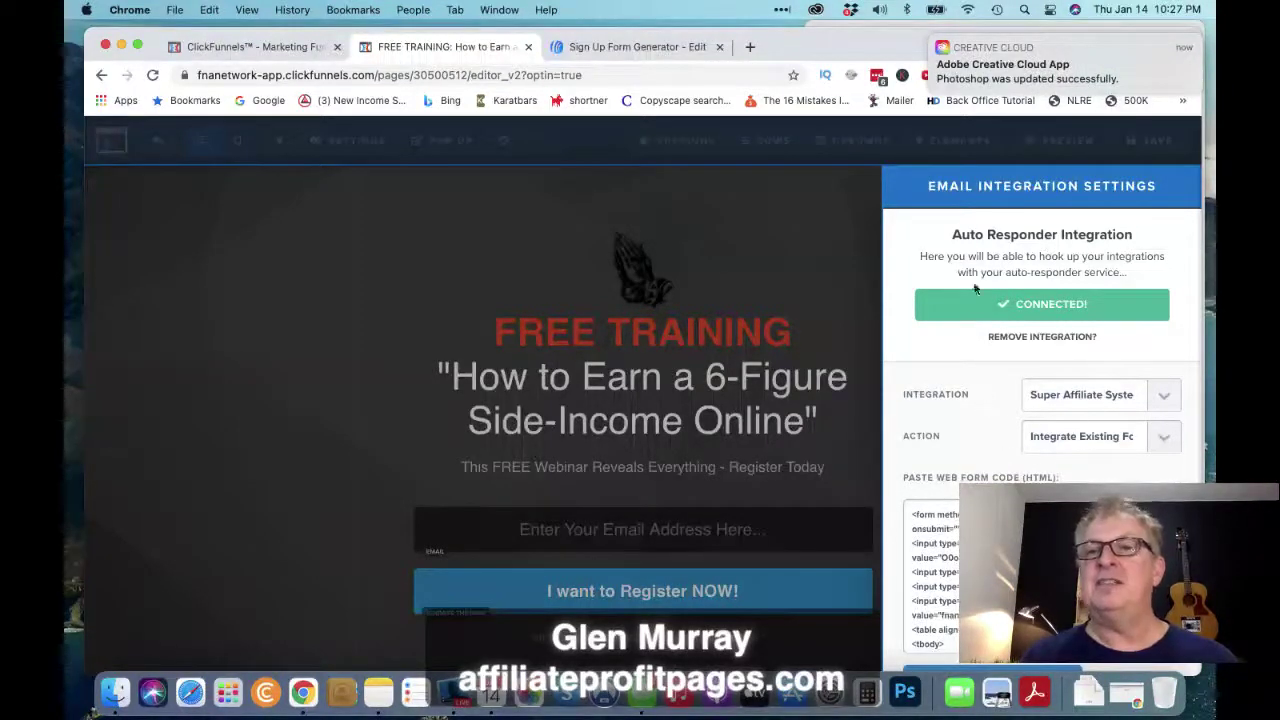
click(1048, 336)
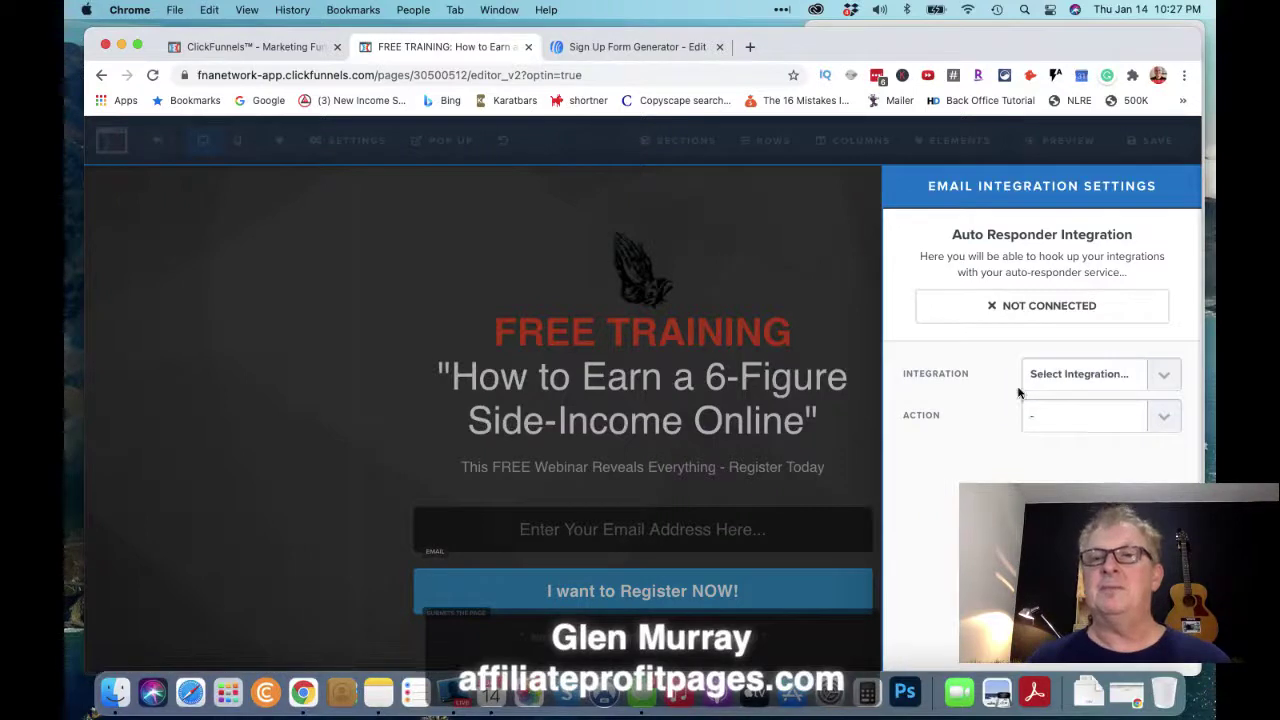
click(1163, 380)
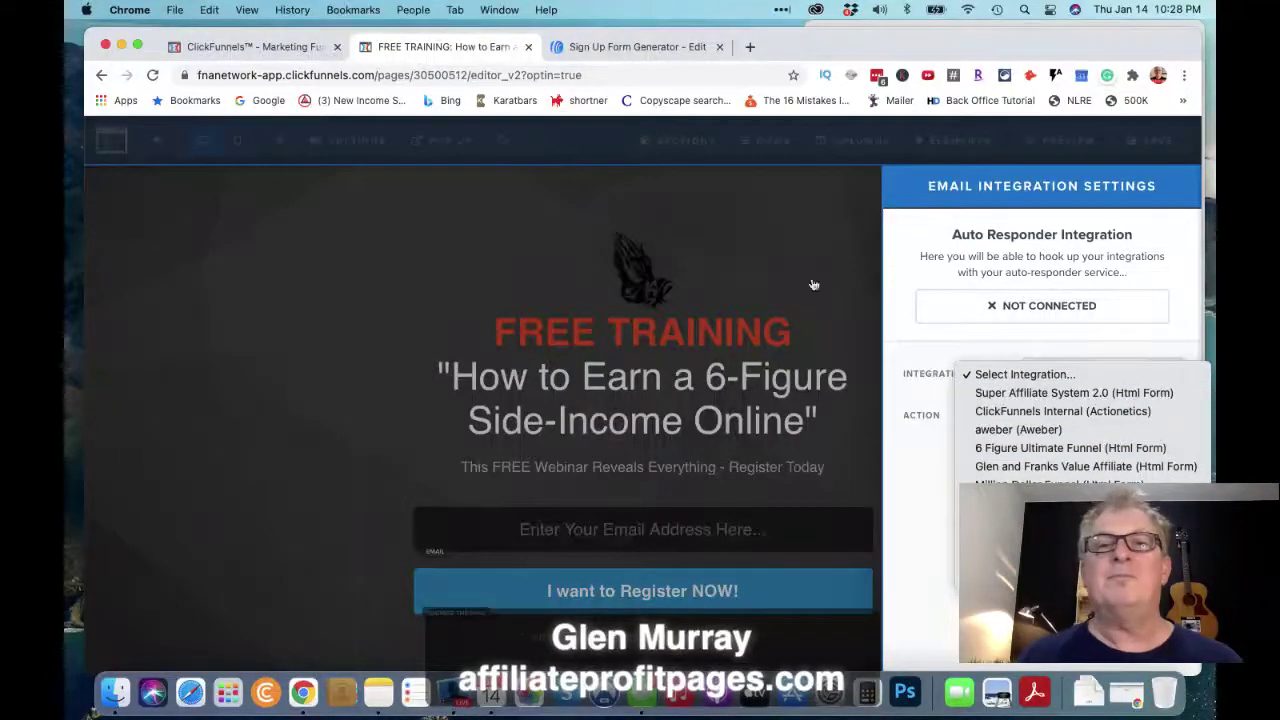
click(800, 245)
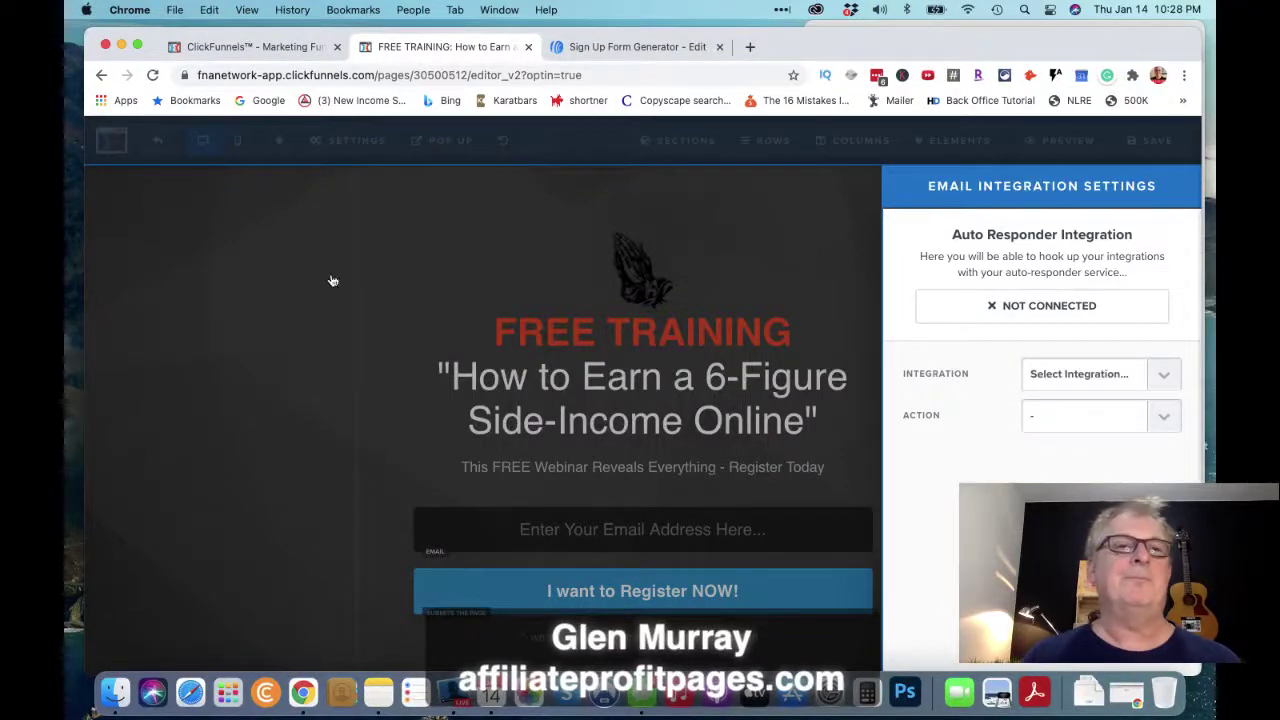
click(298, 289)
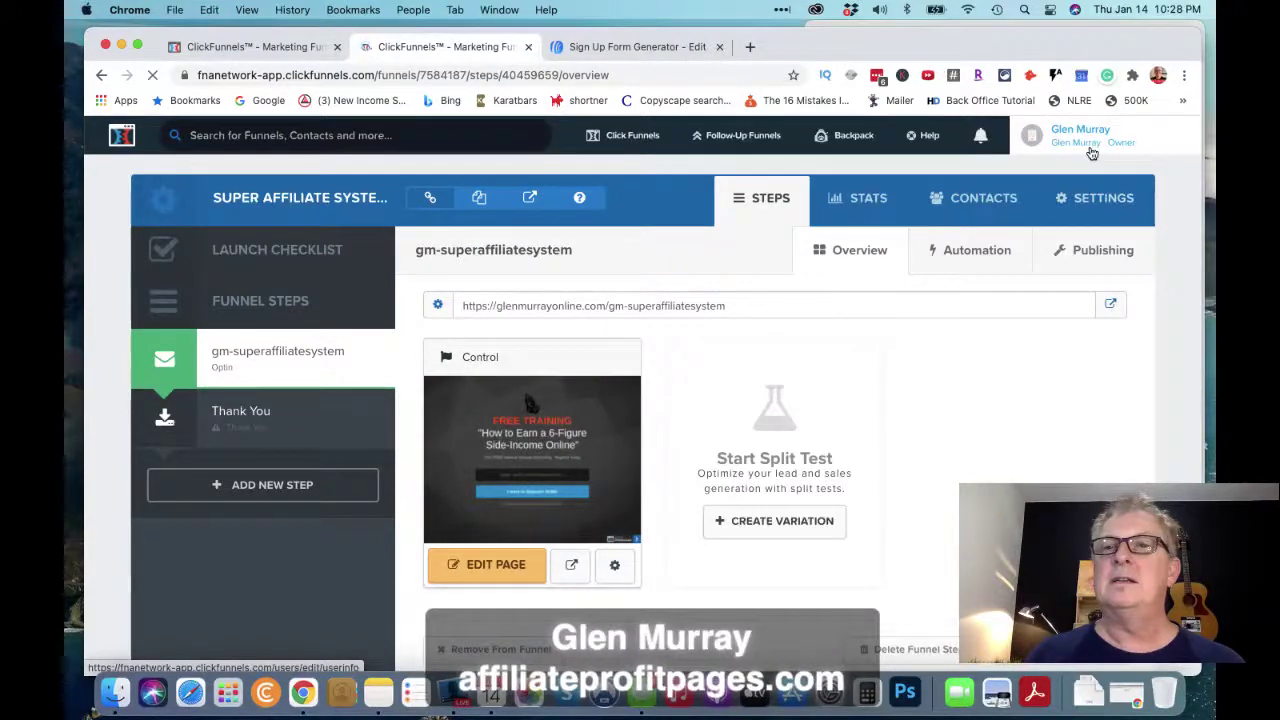
Open the Integrations section of the account settings and review the list of connected services
click(1092, 152)
click(1085, 176)
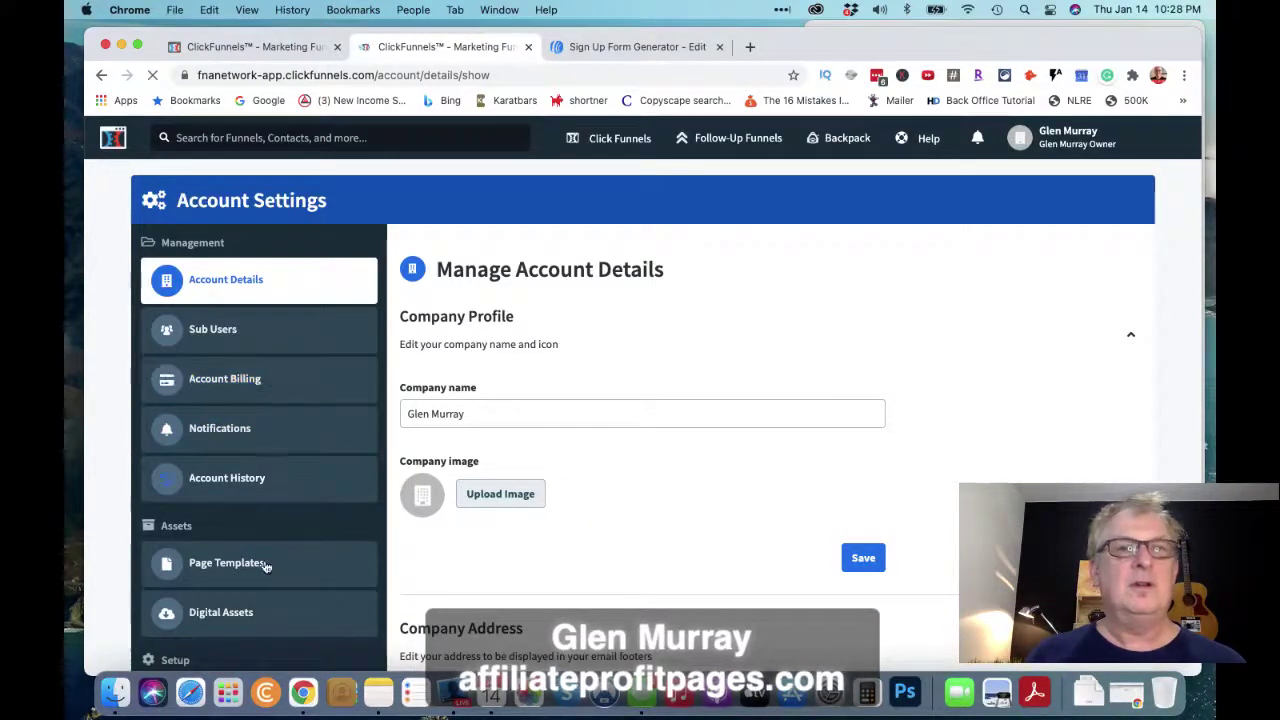
scroll(264, 560, down, 2)
scroll(264, 558, down, 1)
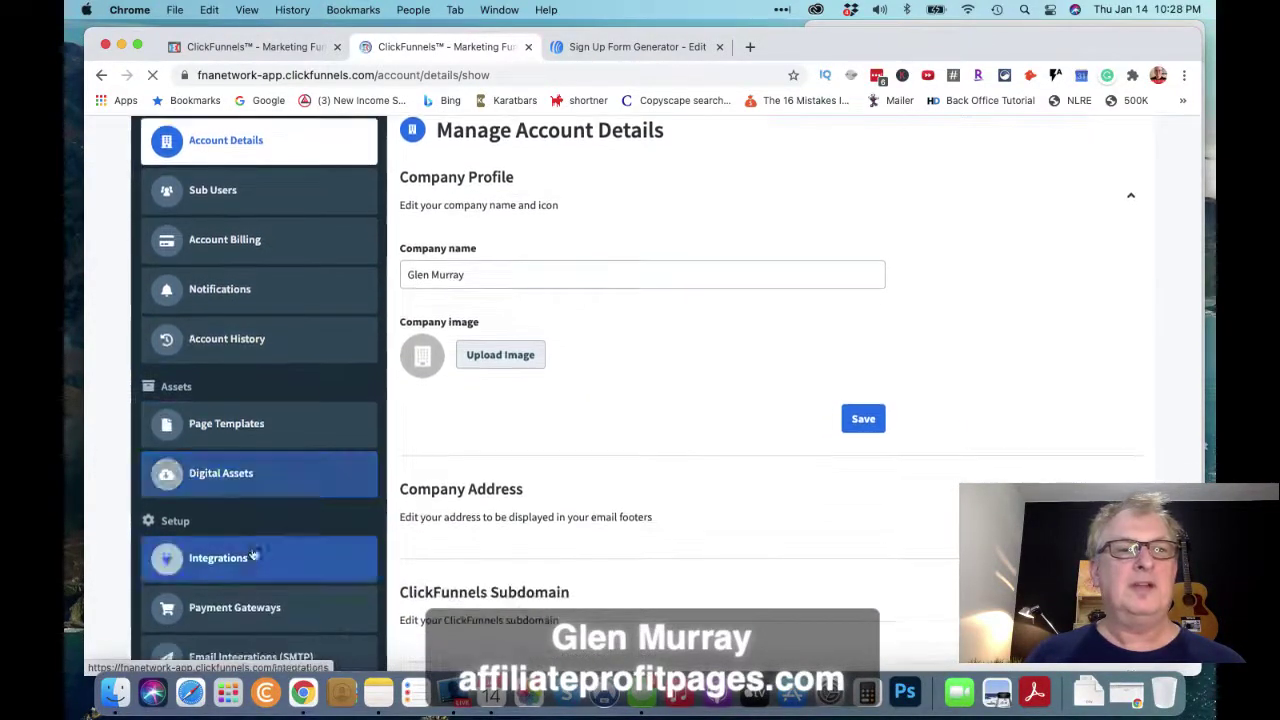
click(251, 565)
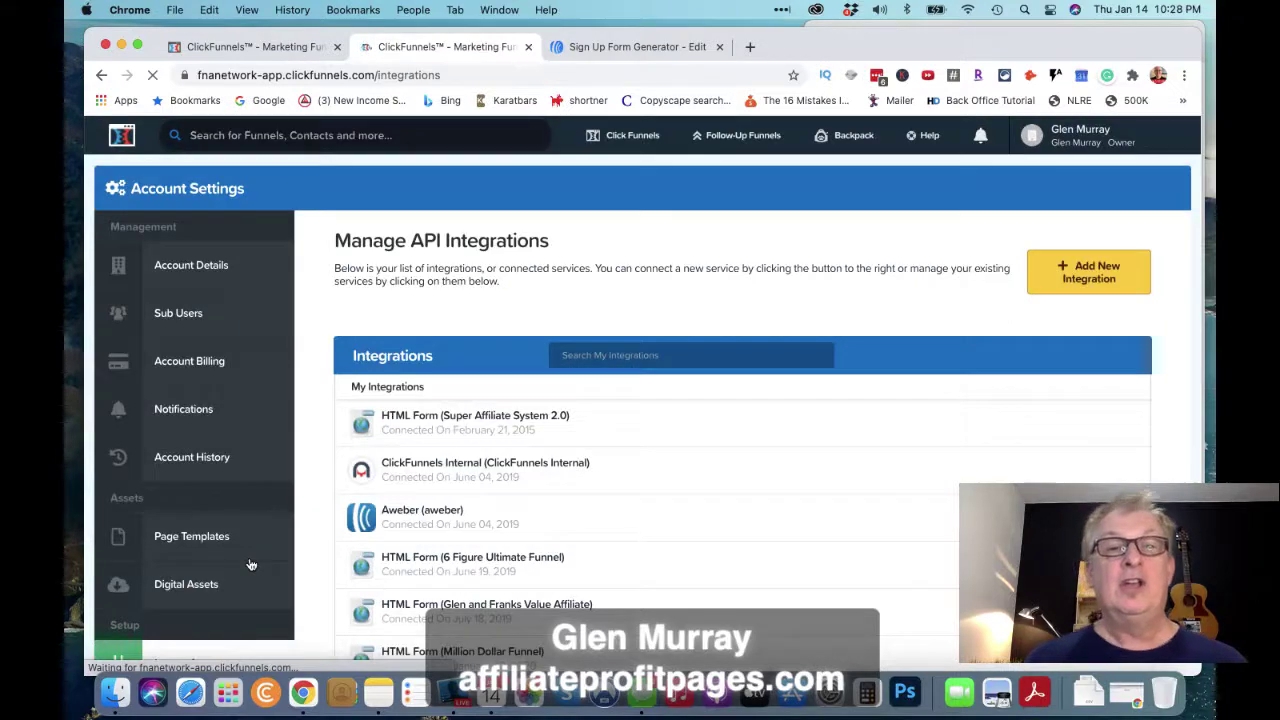
scroll(635, 450, down, 5)
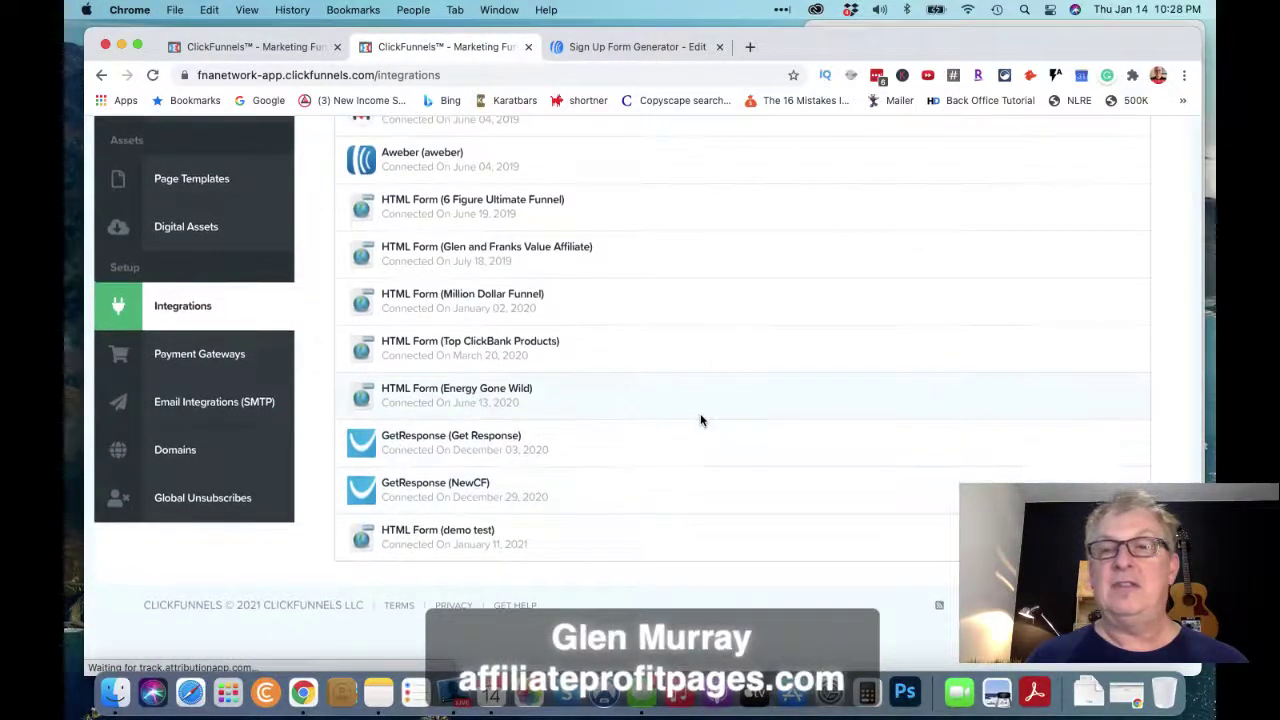
scroll(700, 420, up, 5)
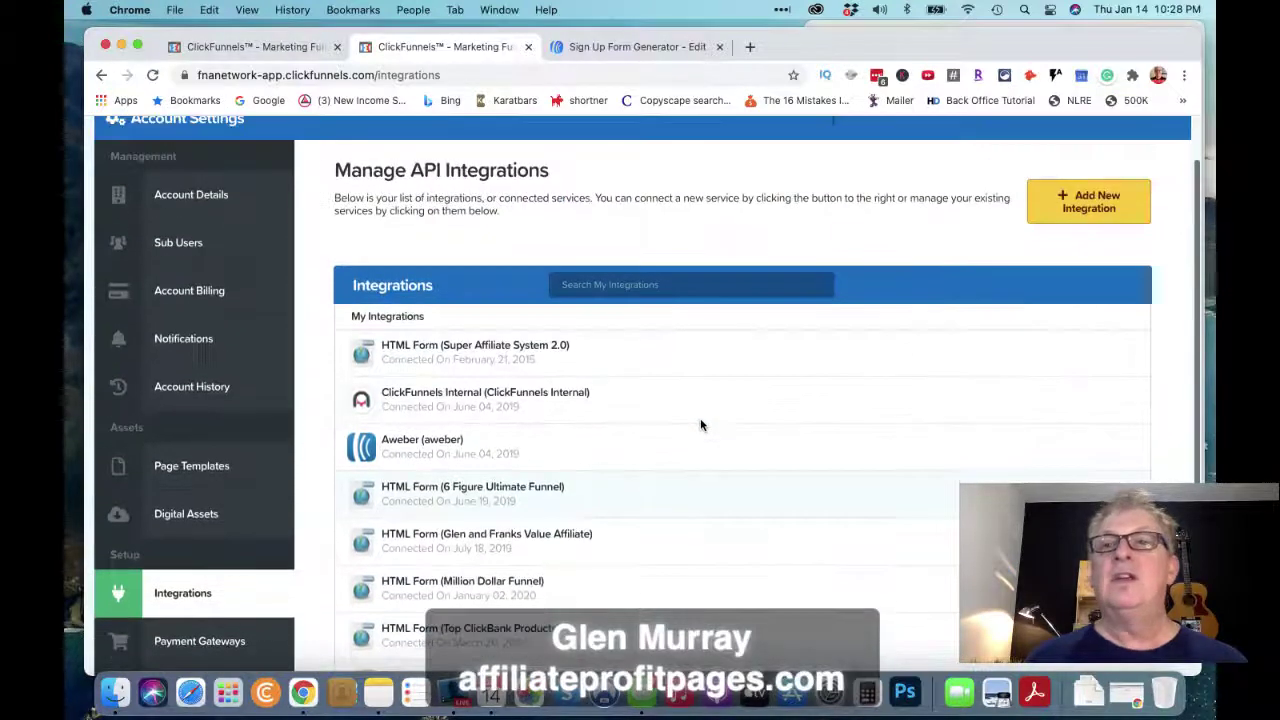
Start adding a new integration and look through the available services, including Aweber and HTML Form
click(1086, 210)
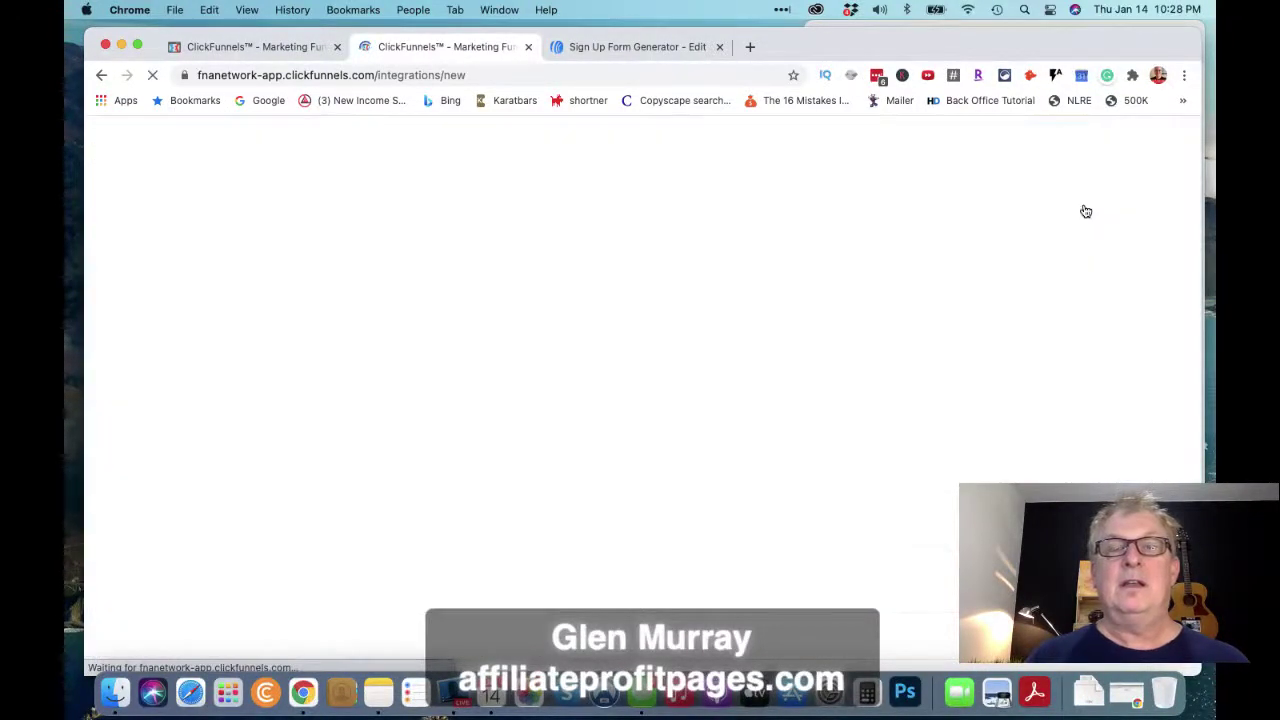
scroll(829, 454, down, 3)
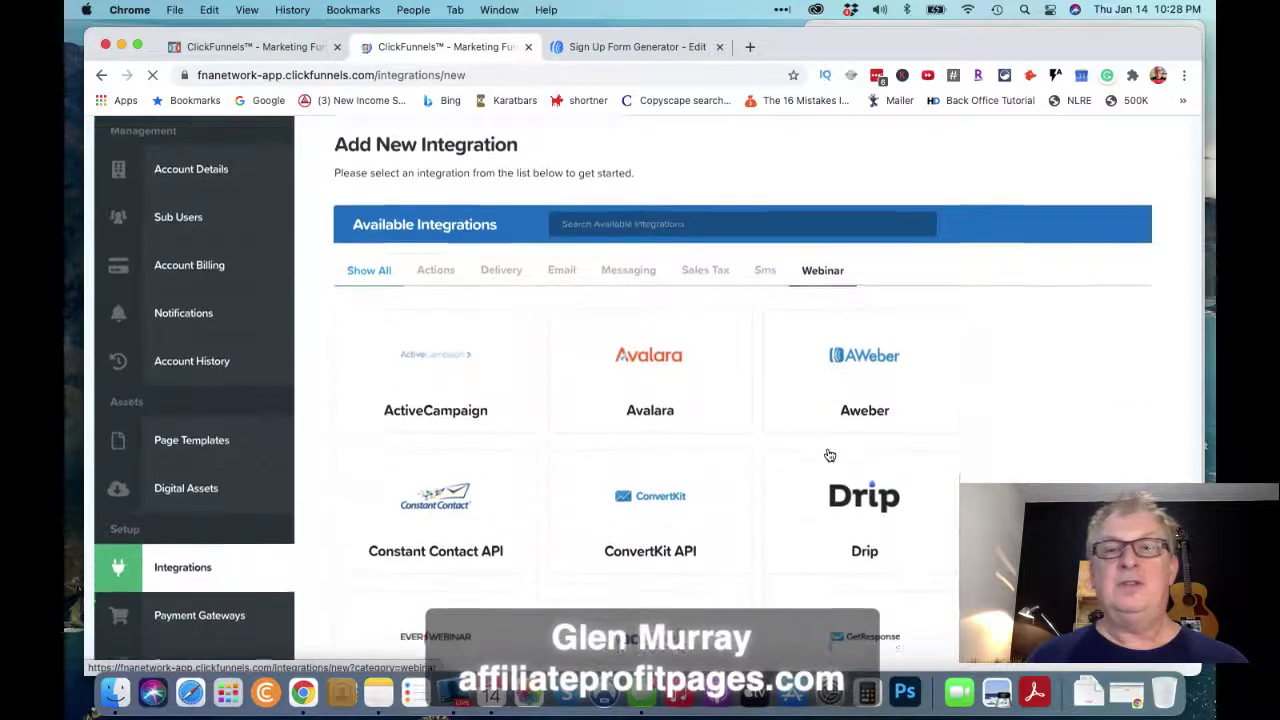
scroll(829, 454, down, 1)
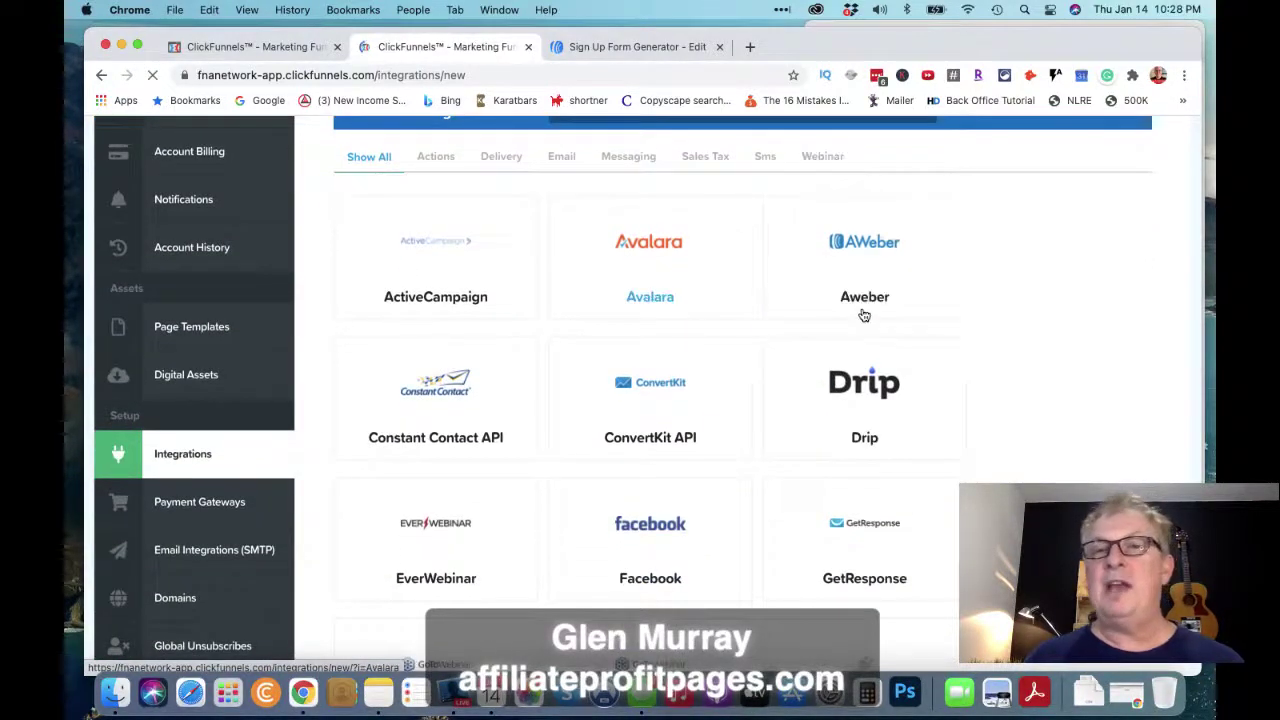
scroll(822, 424, down, 5)
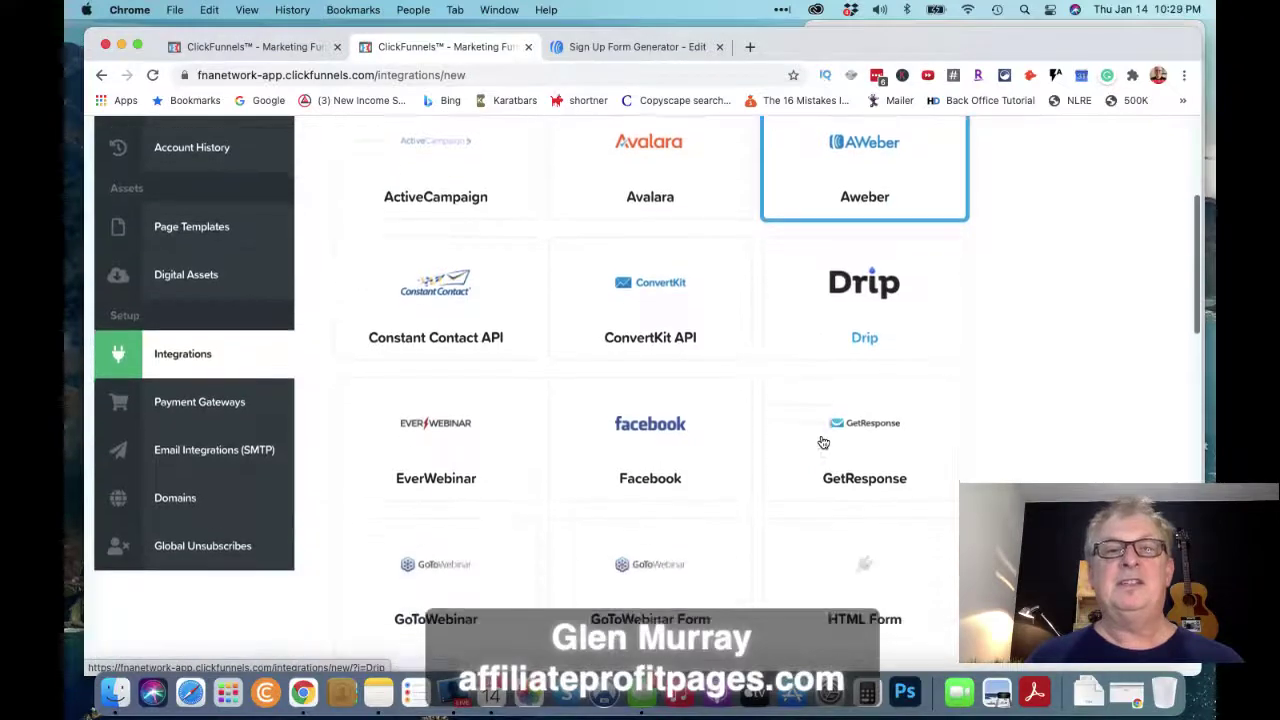
scroll(851, 484, down, 1)
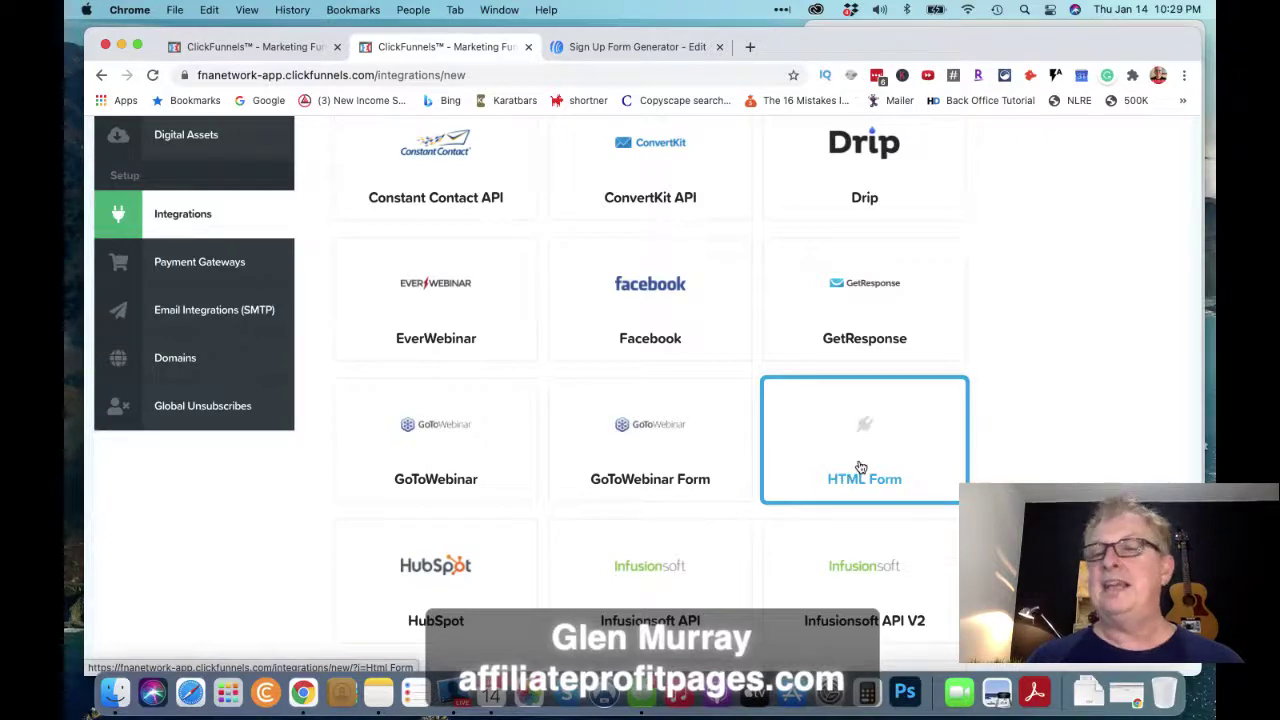
scroll(858, 466, up, 10)
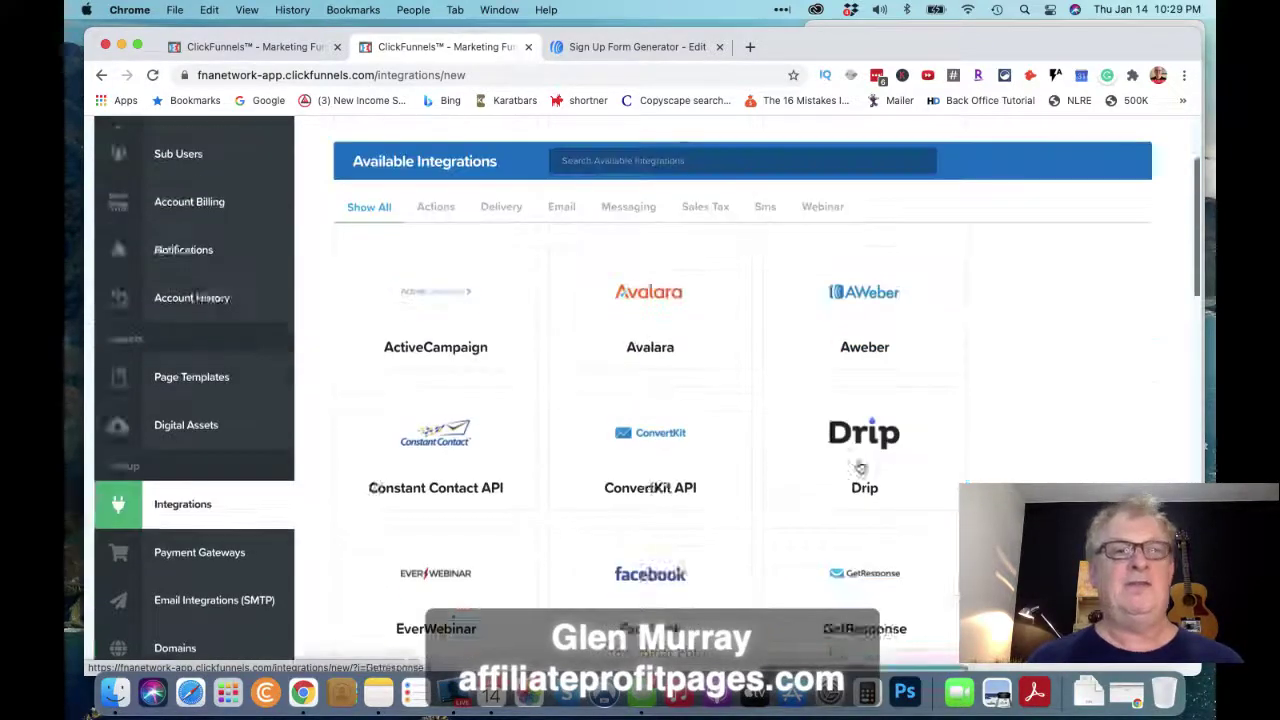
scroll(690, 430, down, 4)
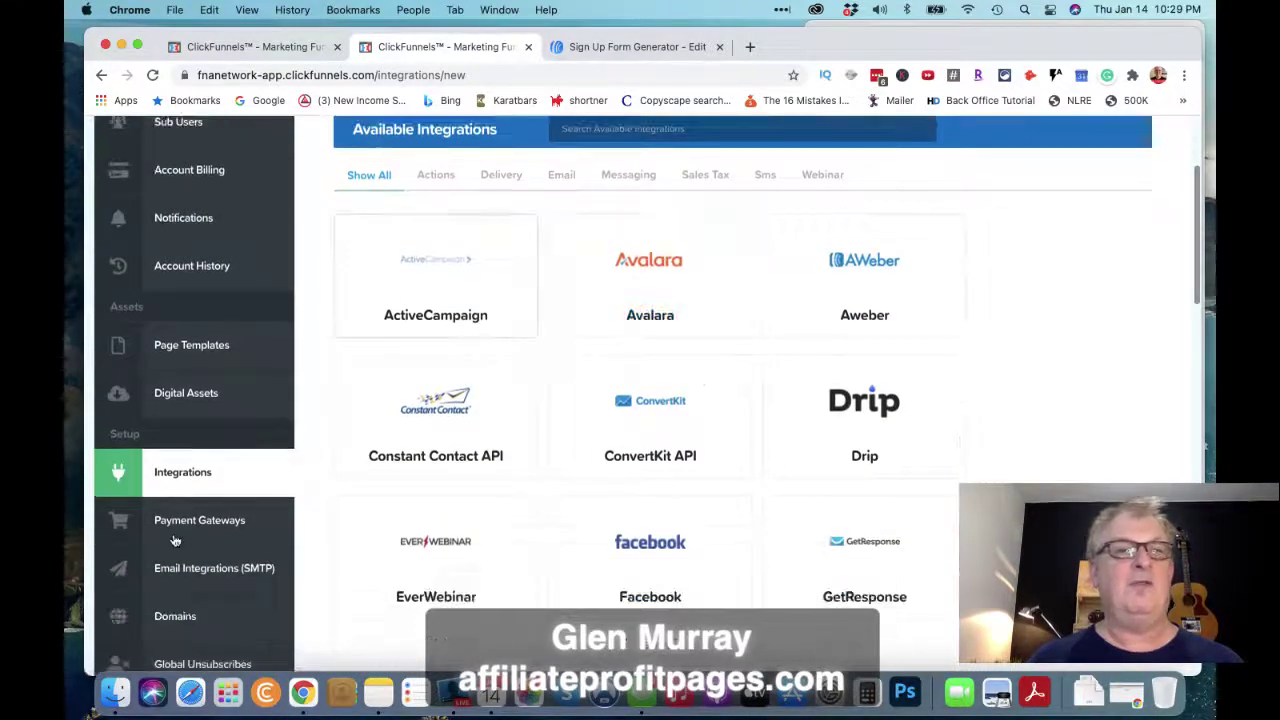
Return to the account's connected integrations and locate the HTML Form (demo test) entry
click(183, 487)
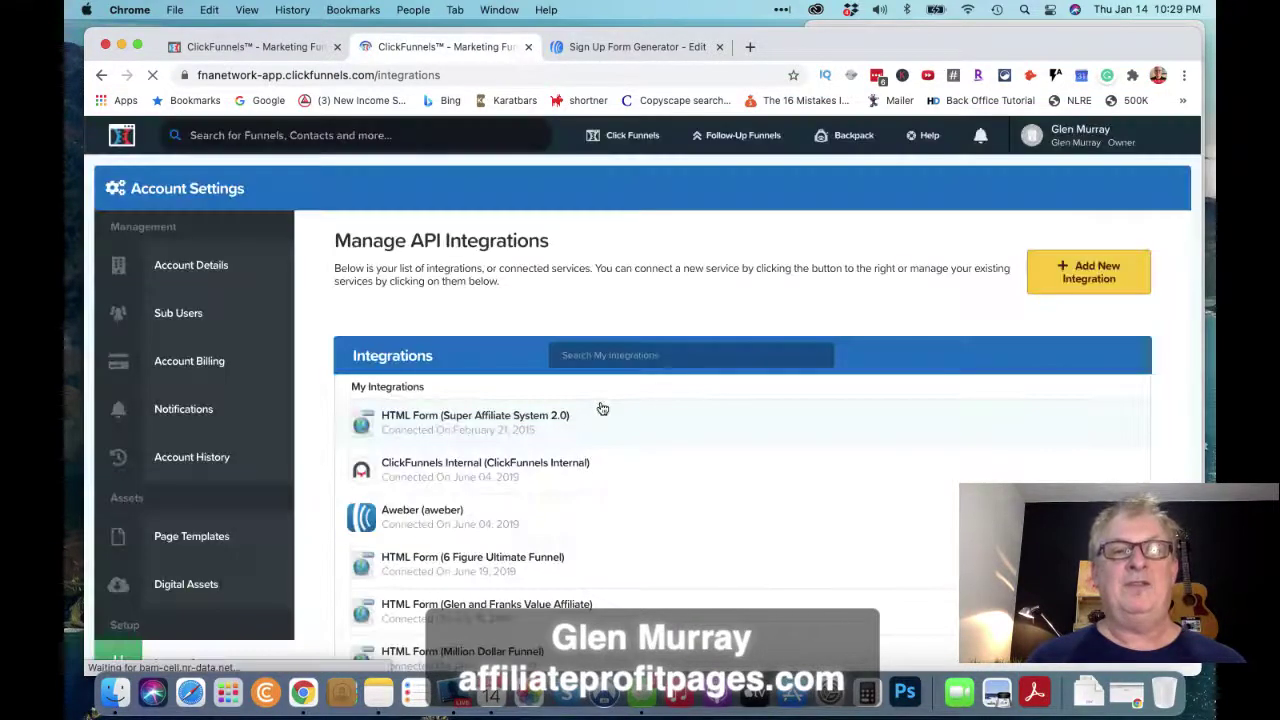
scroll(557, 505, down, 5)
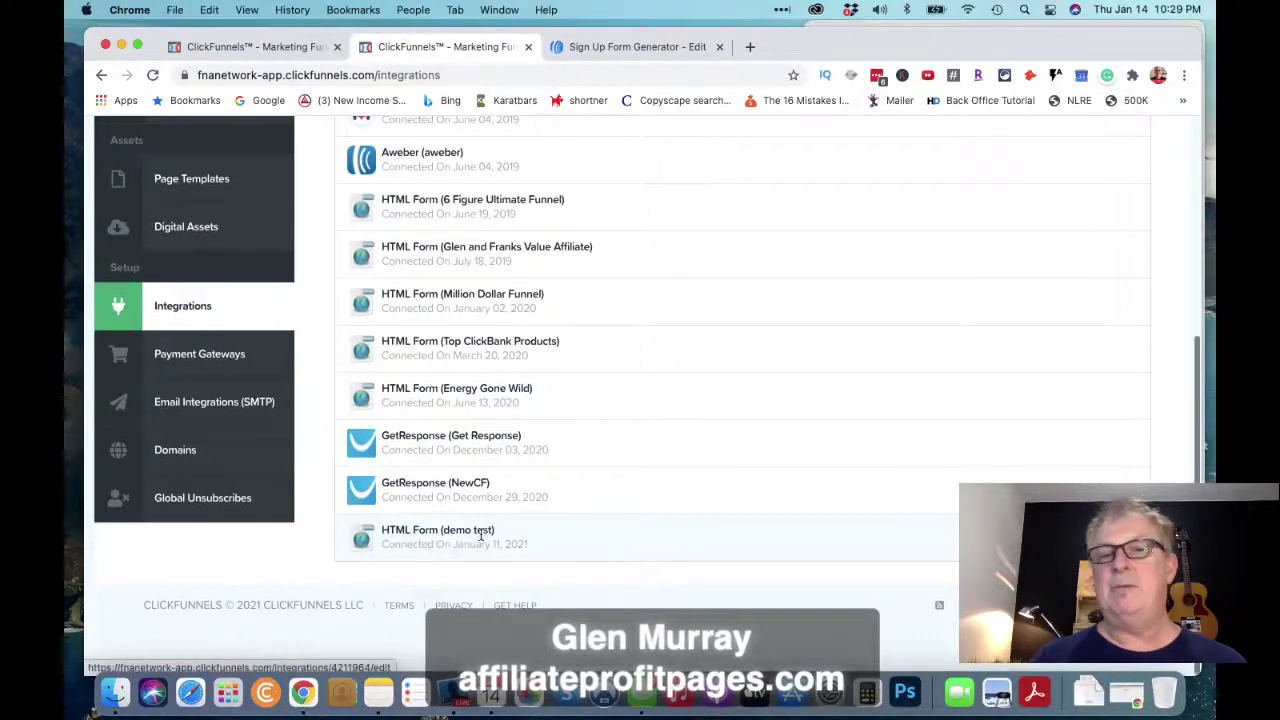
scroll(586, 535, up, 6)
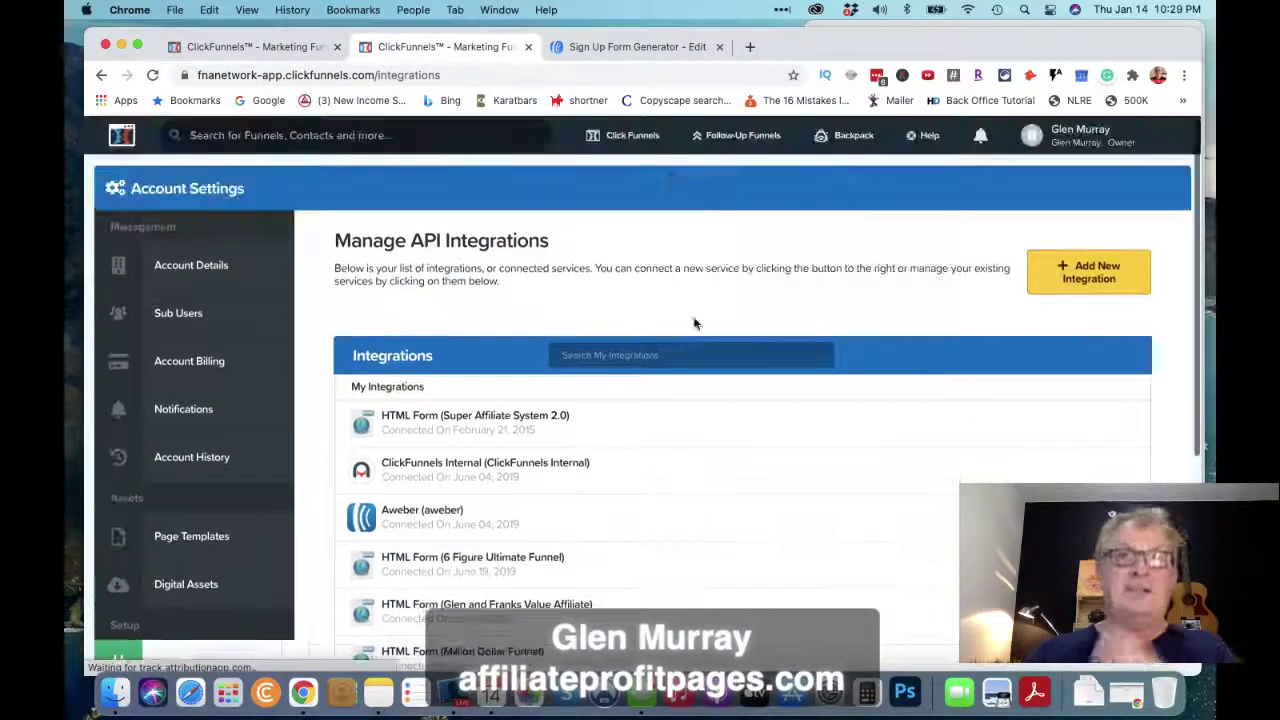
Go back to the funnels list and reopen the Super Affiliate System 2.0 opt-in page for editing
mouse_move(610, 137)
click(612, 170)
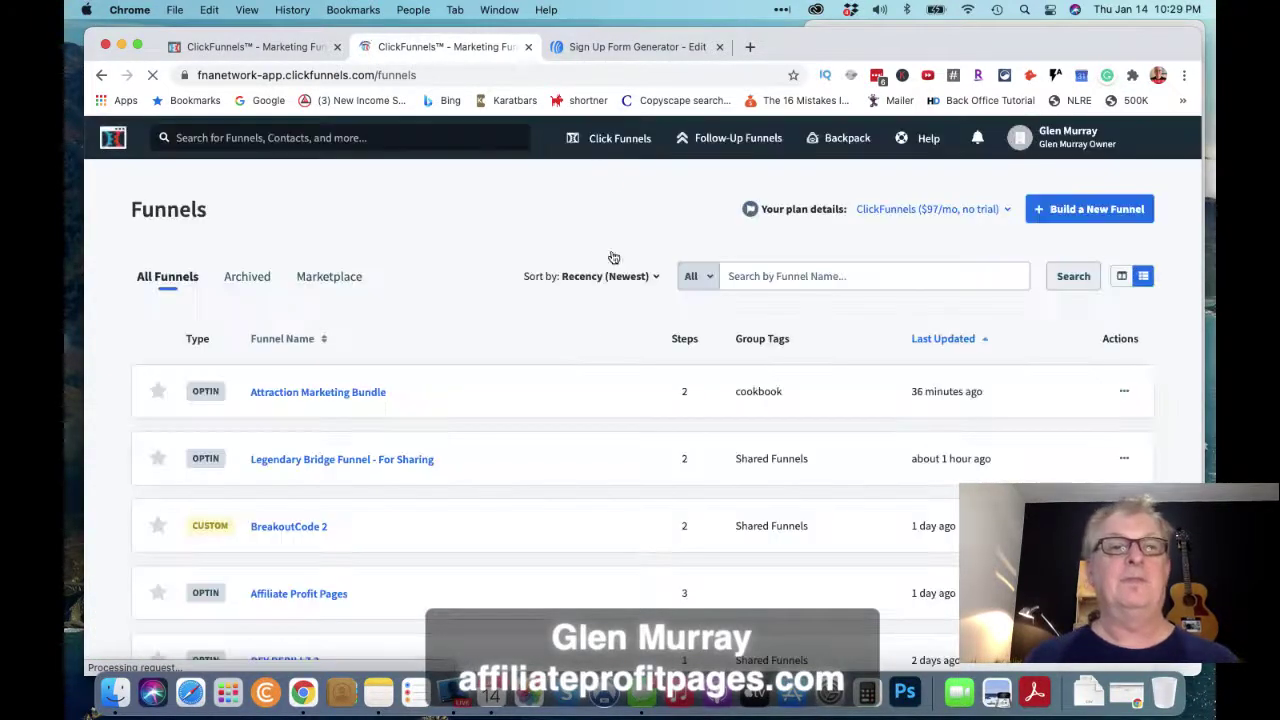
scroll(537, 473, down, 3)
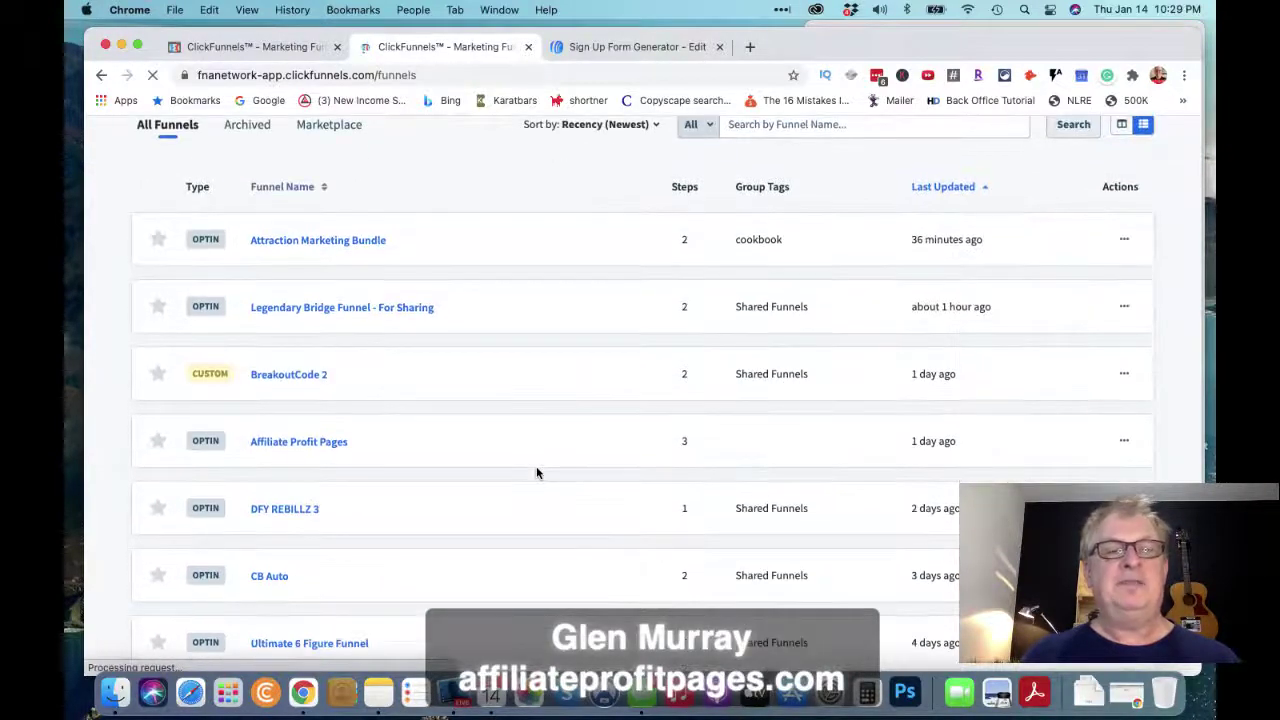
scroll(536, 473, down, 3)
scroll(536, 473, down, 10)
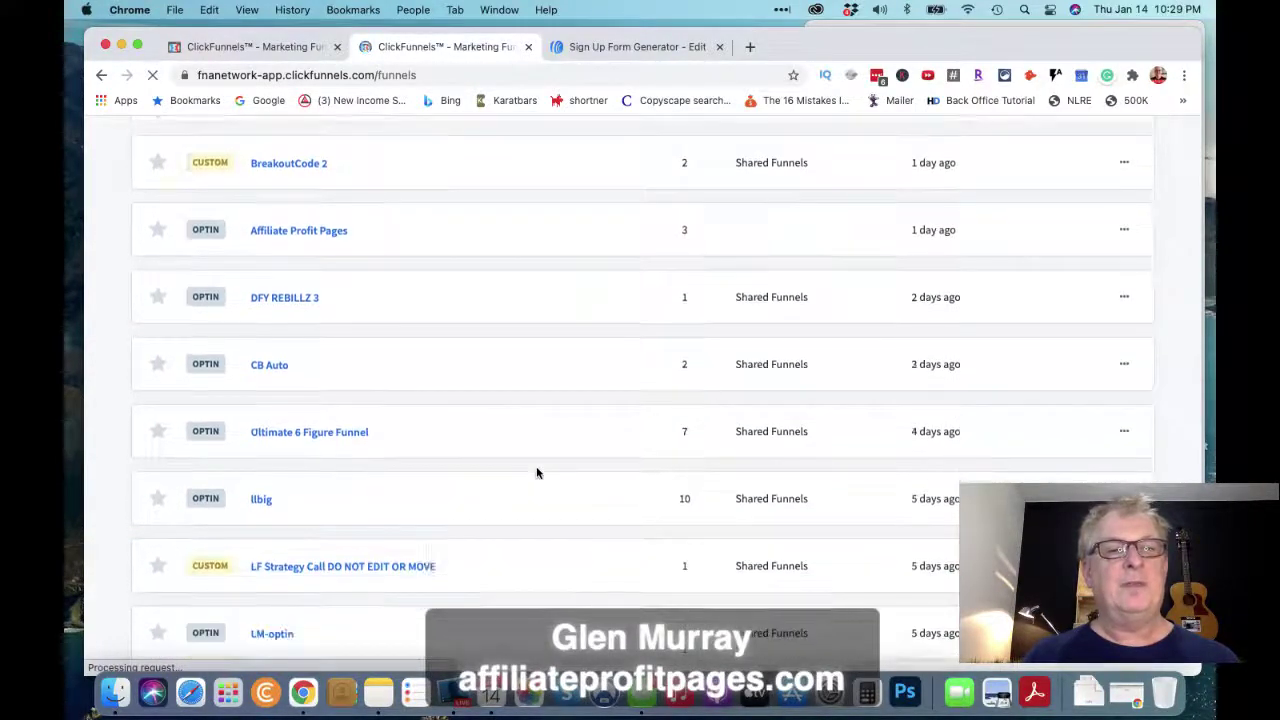
scroll(536, 473, down, 2)
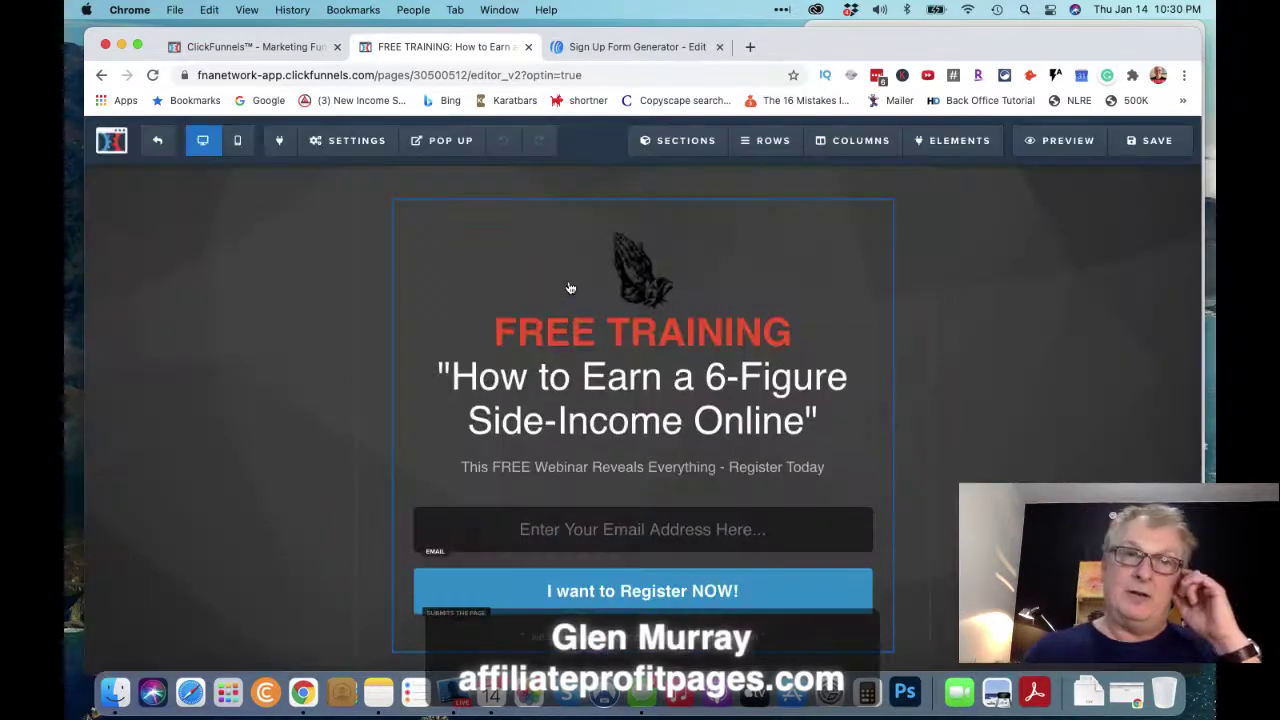
Open the opt-in page's email integration settings and remove the existing Super Affiliate System autoresponder integration
click(362, 150)
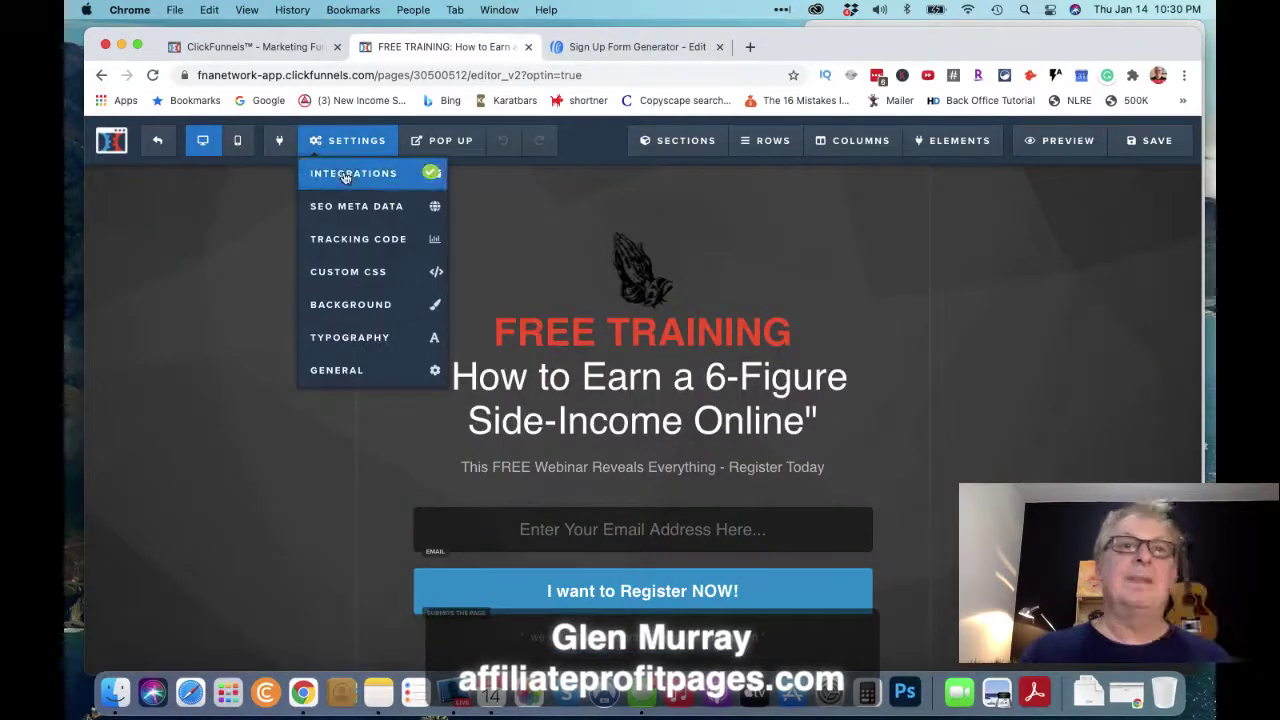
click(345, 175)
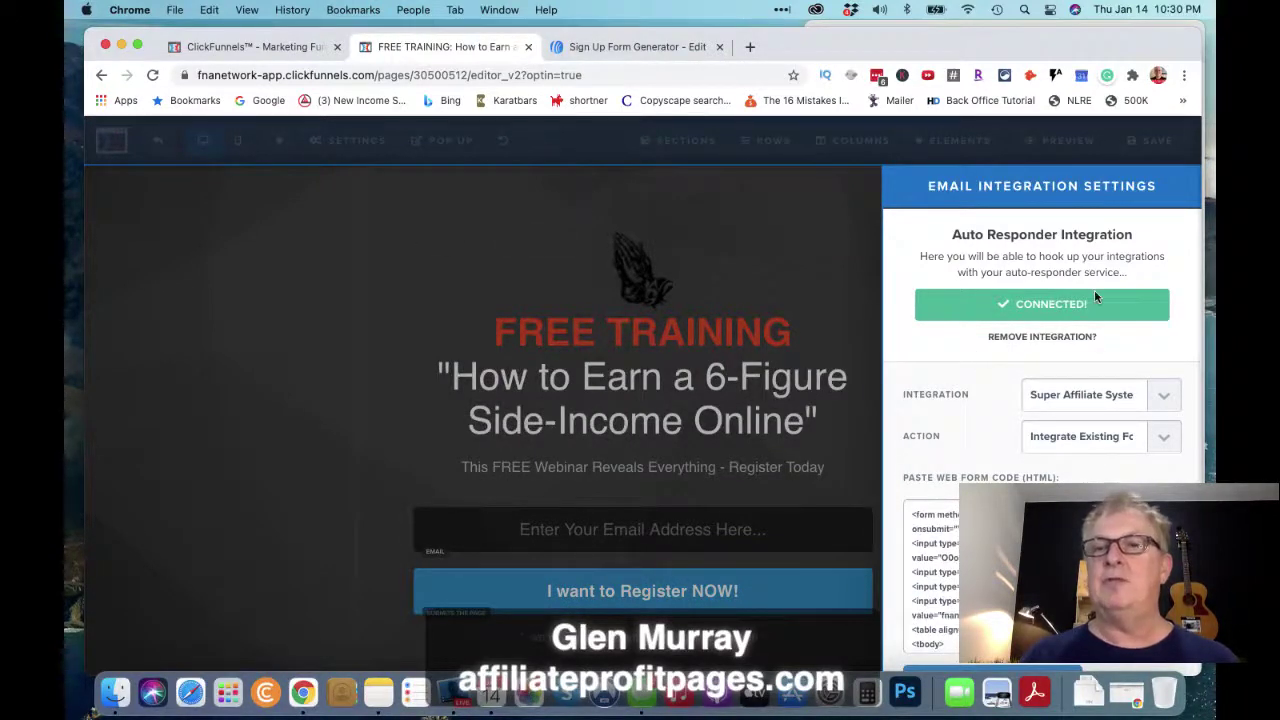
click(1042, 338)
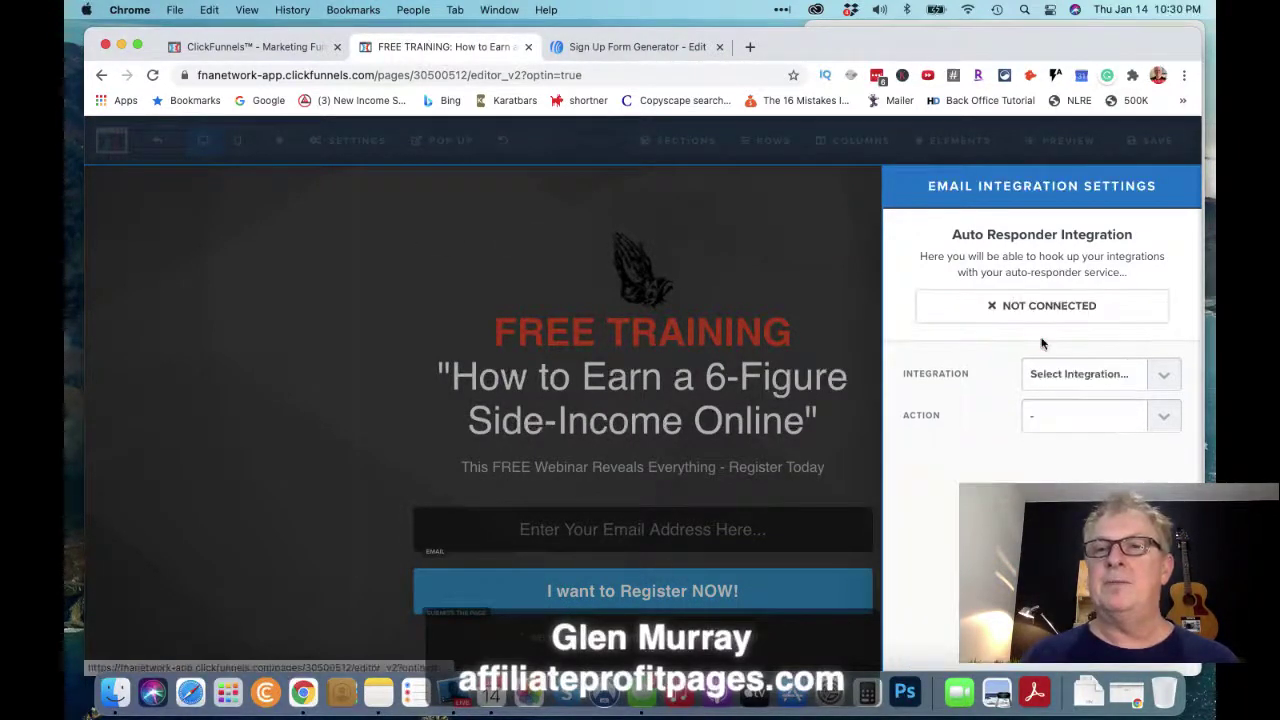
Set the integration to demo test (Html Form) with the existing-form action, and paste the AWeber raw HTML as the web form code
click(1170, 374)
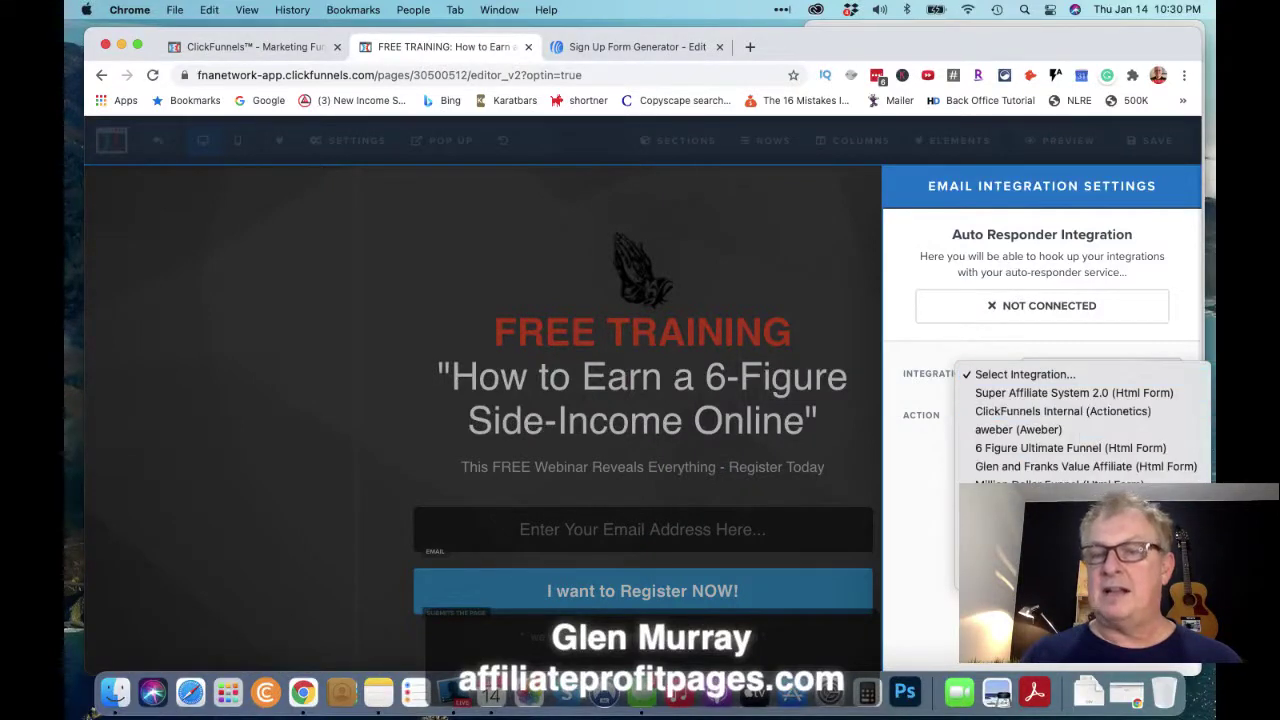
click(1060, 540)
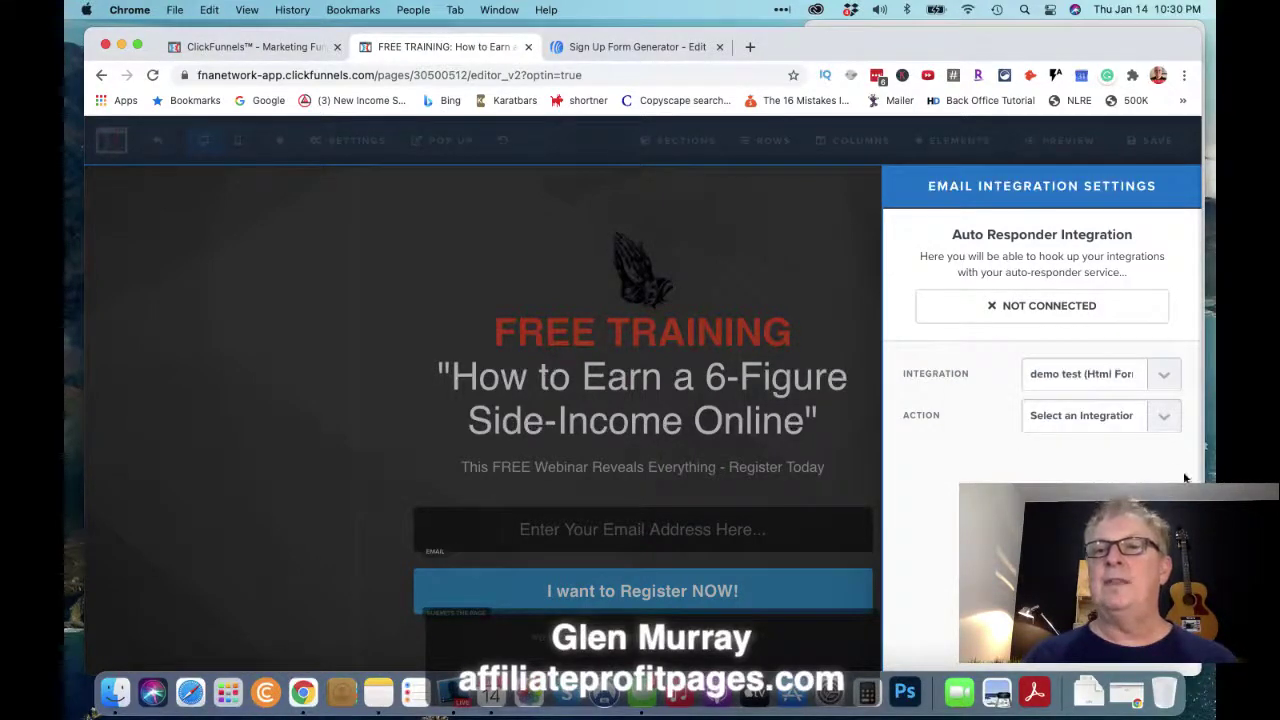
click(1165, 419)
click(1095, 435)
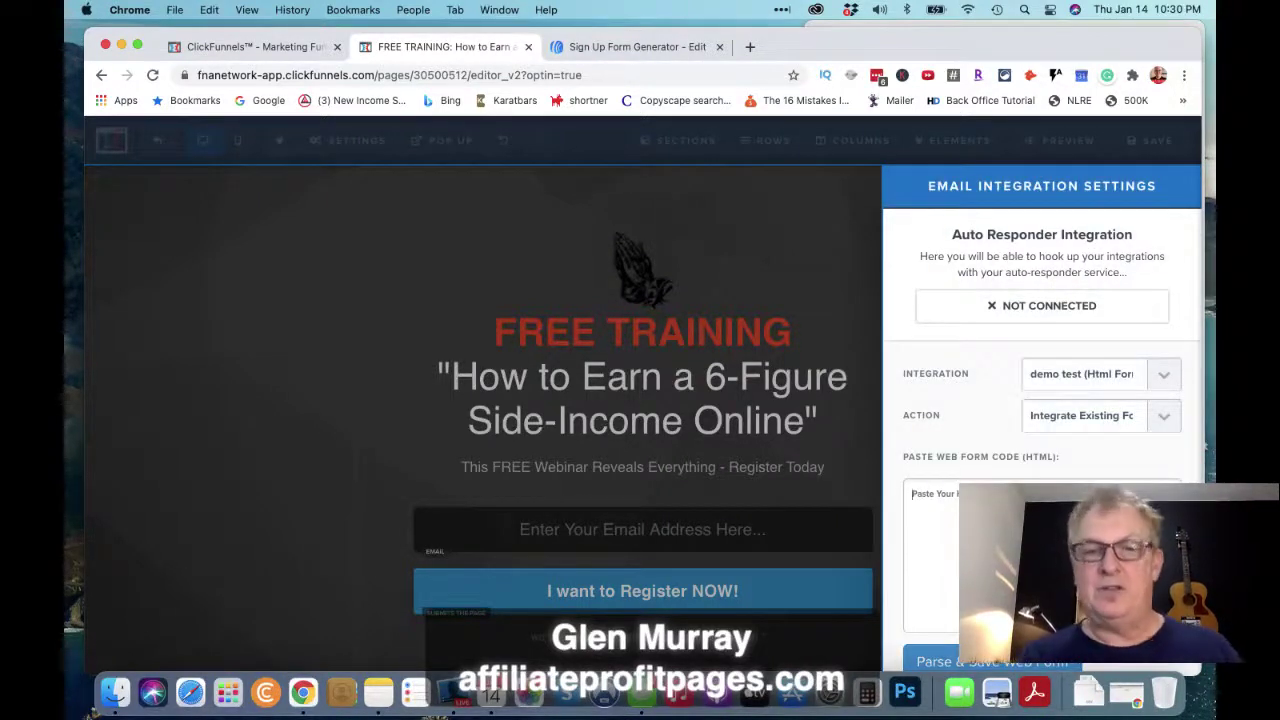
key(super+v)
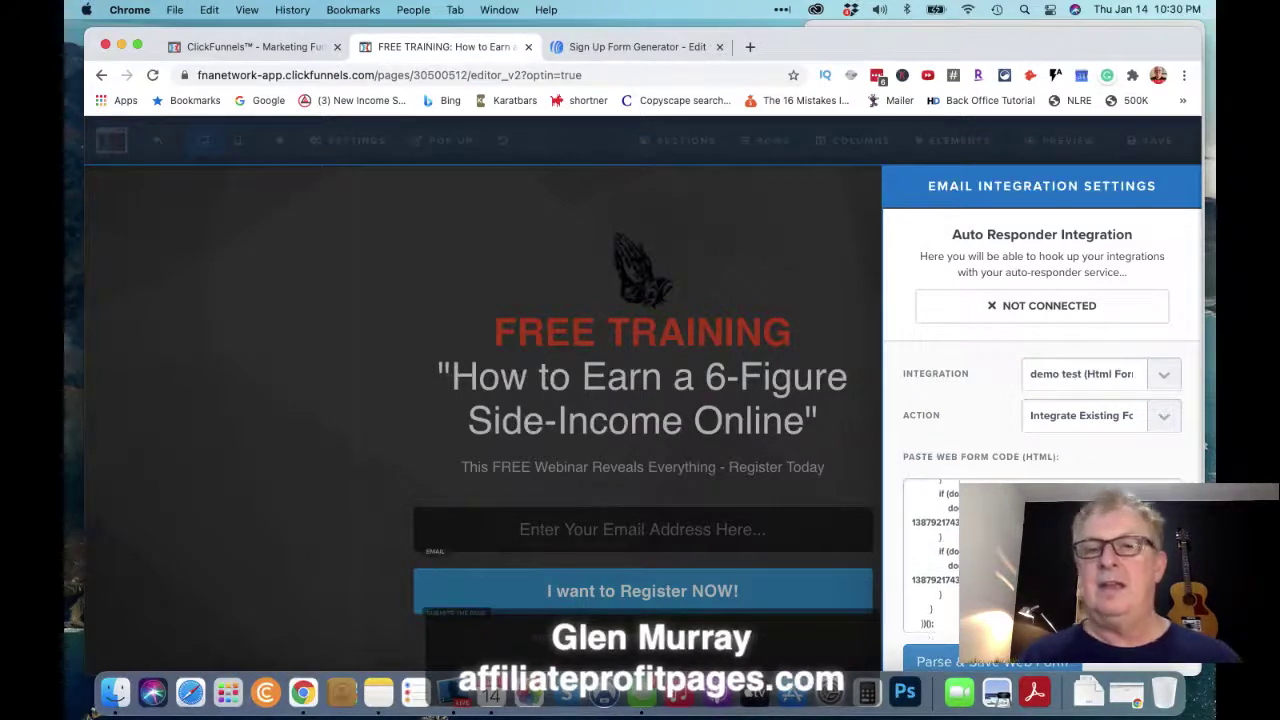
Delete the JavaScript block after the closing form tag from the pasted web form code
scroll(935, 560, down, 5)
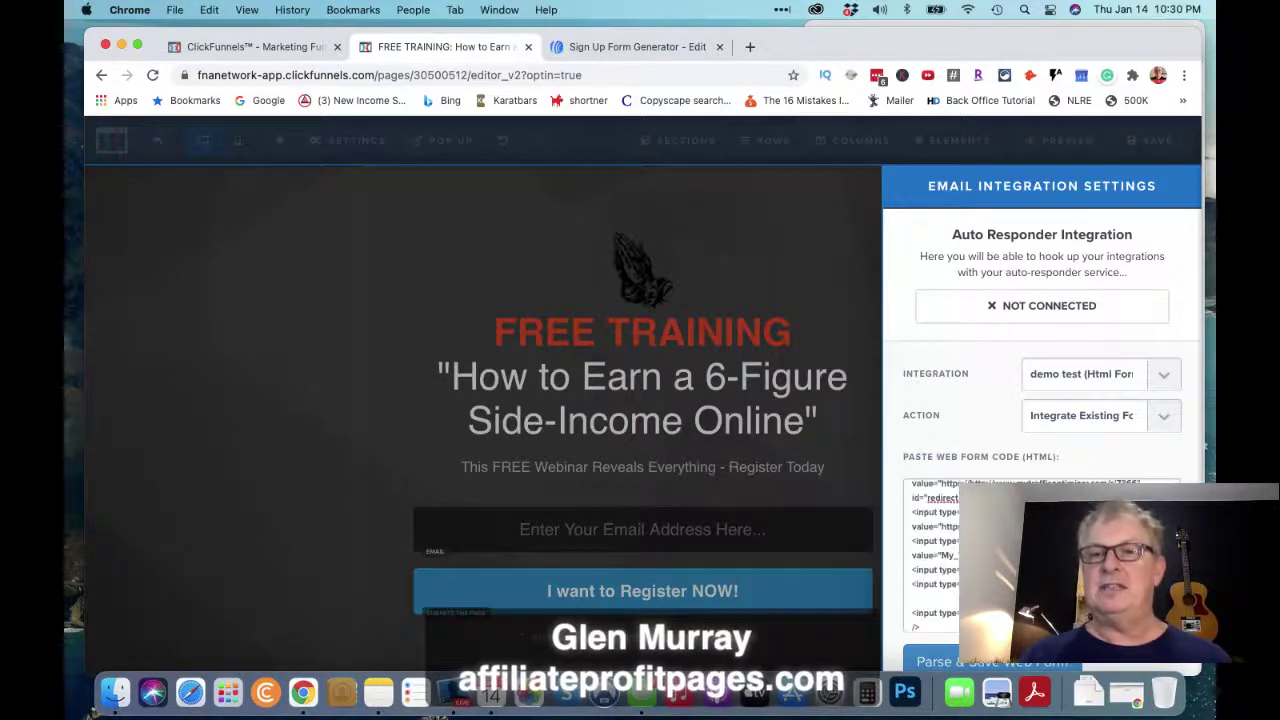
scroll(1064, 425, down, 4)
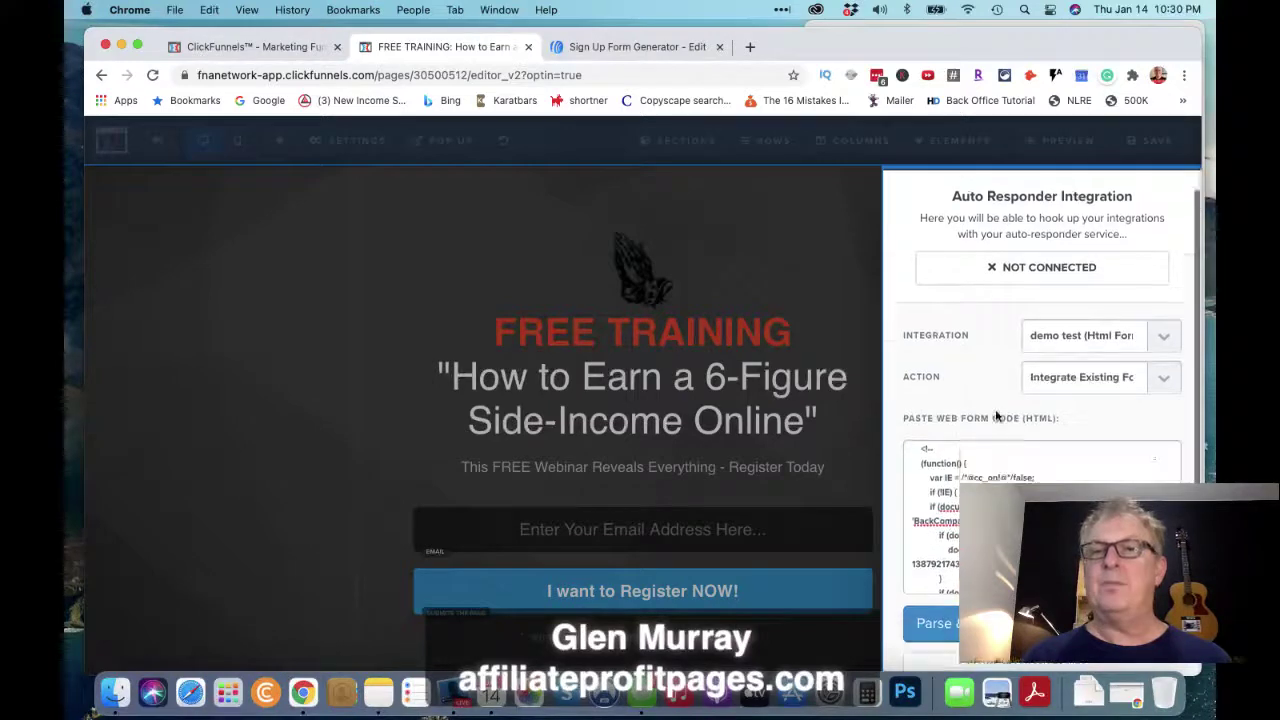
scroll(1064, 425, down, 5)
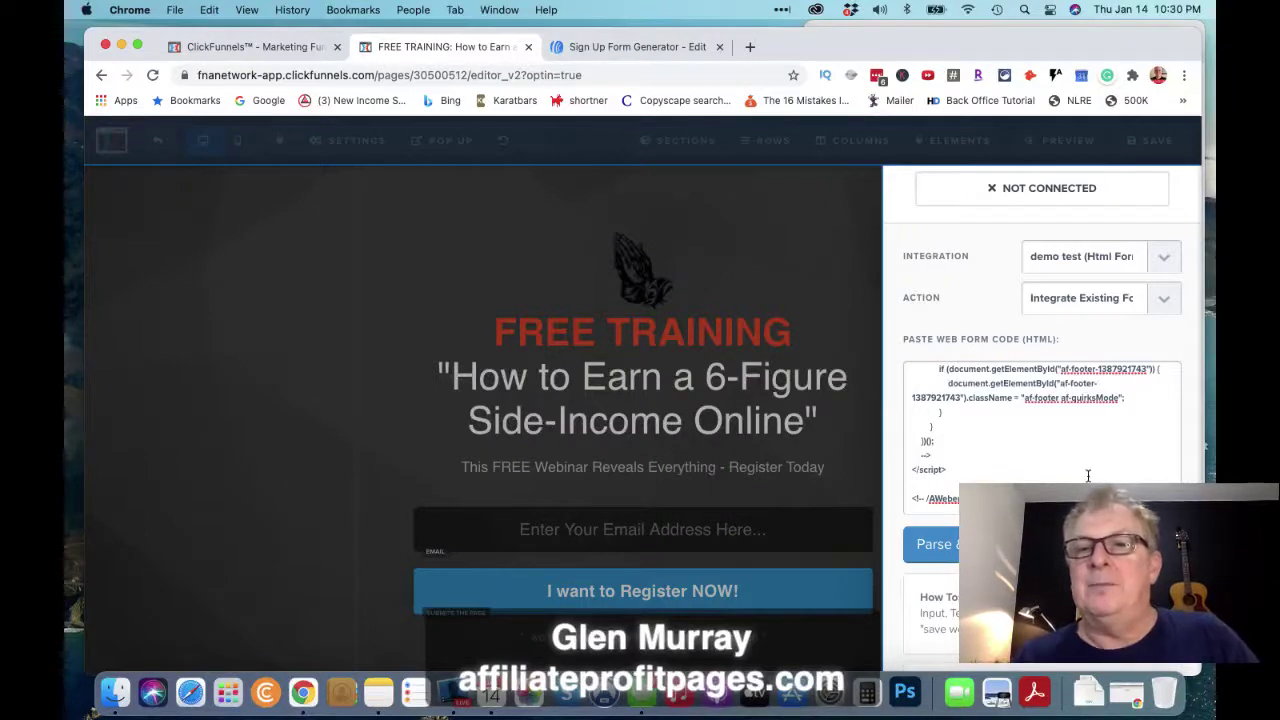
scroll(1090, 475, up, 1)
scroll(1092, 476, down, 1)
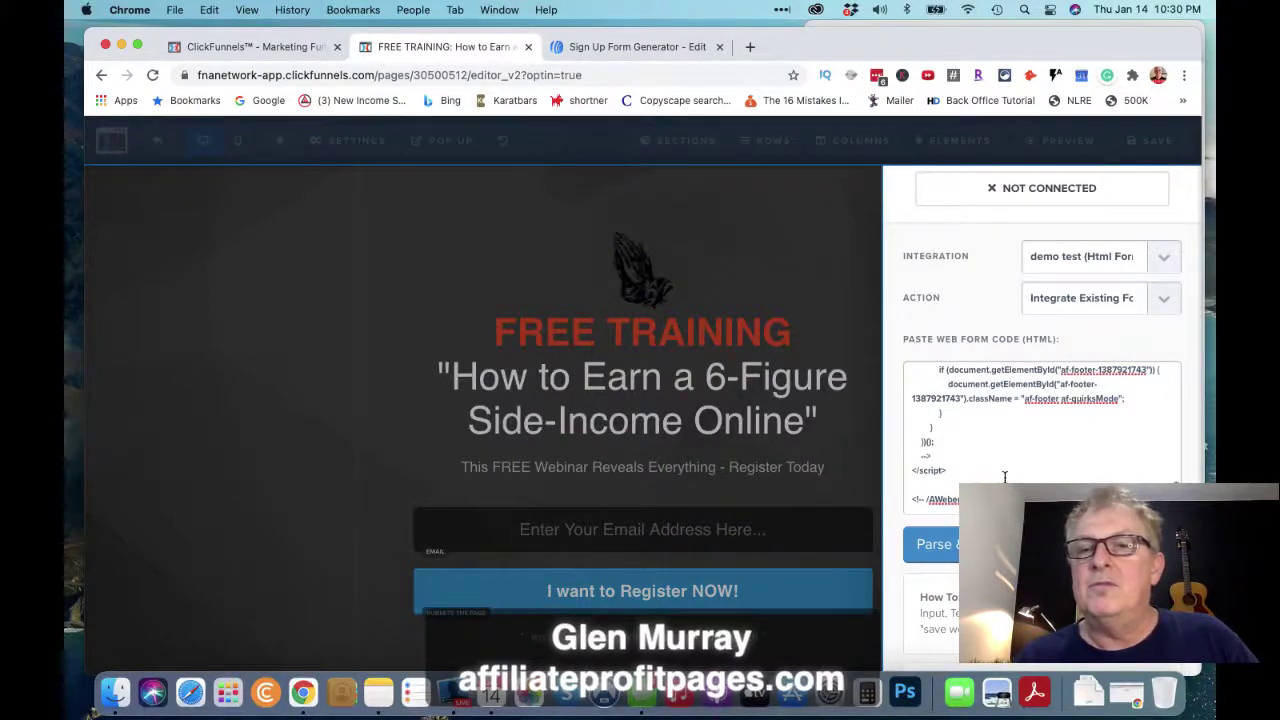
scroll(1039, 469, down, 1)
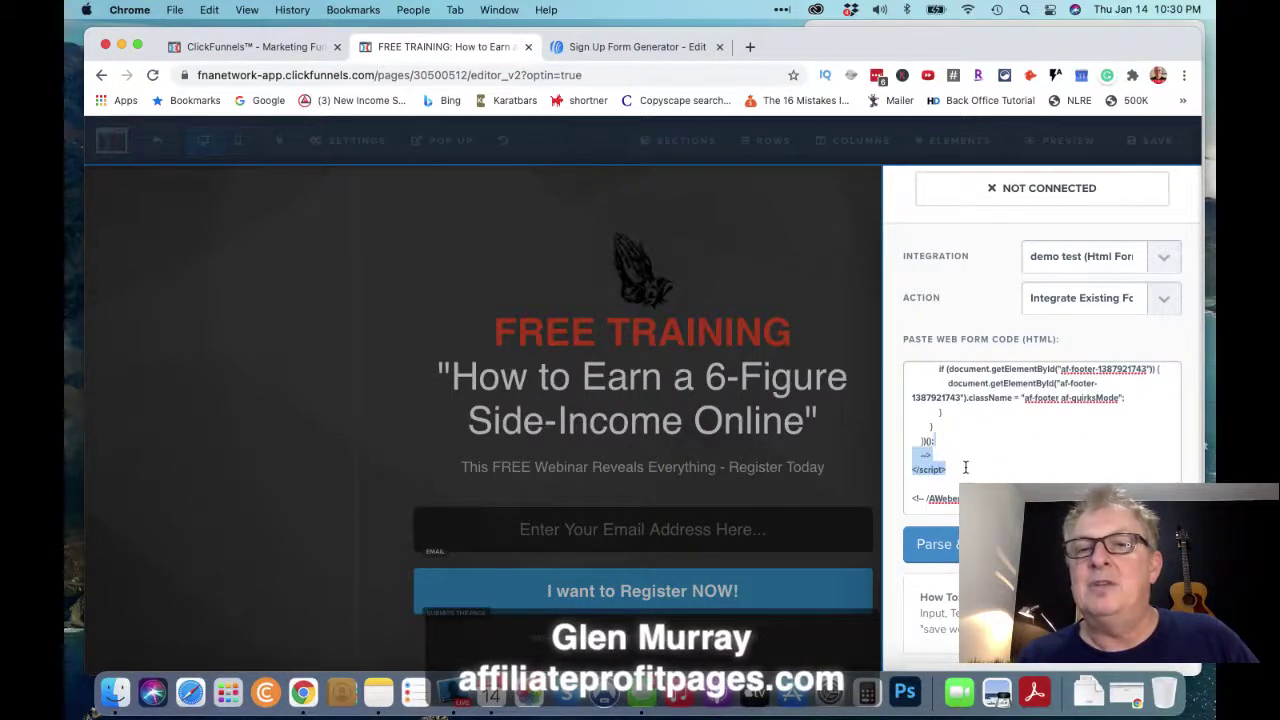
click(956, 472)
scroll(993, 437, up, 5)
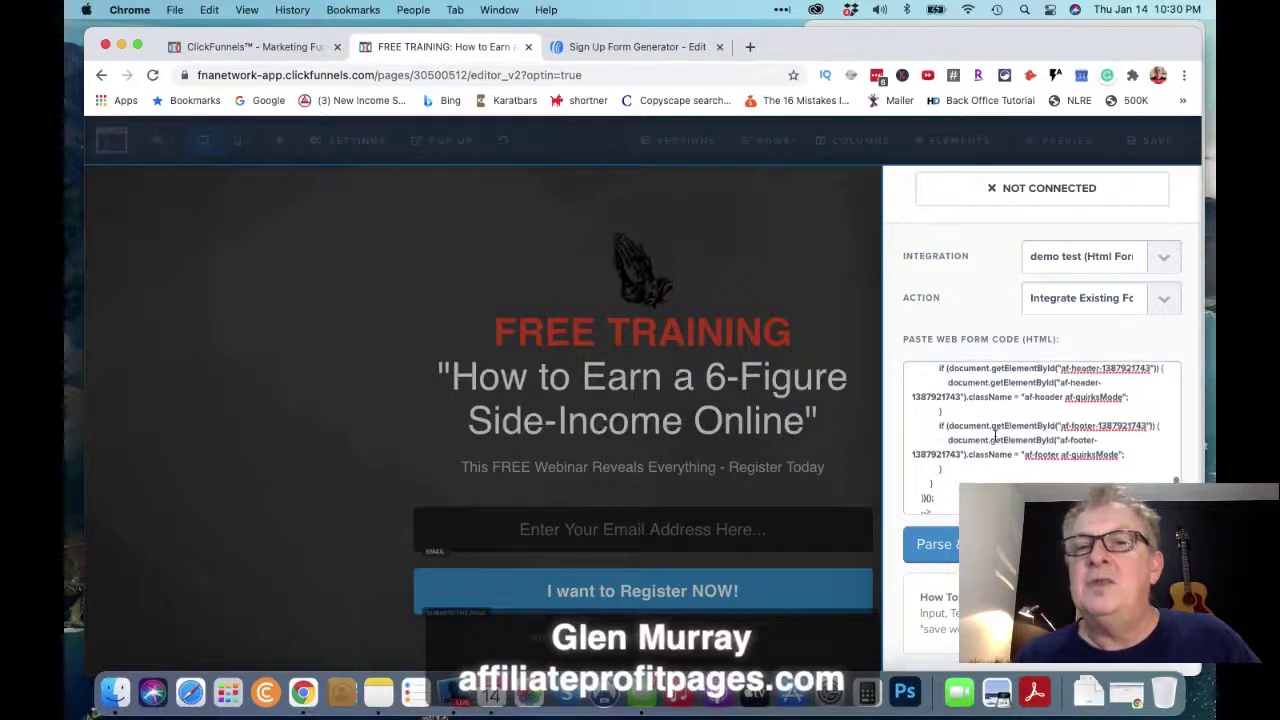
scroll(995, 437, up, 6)
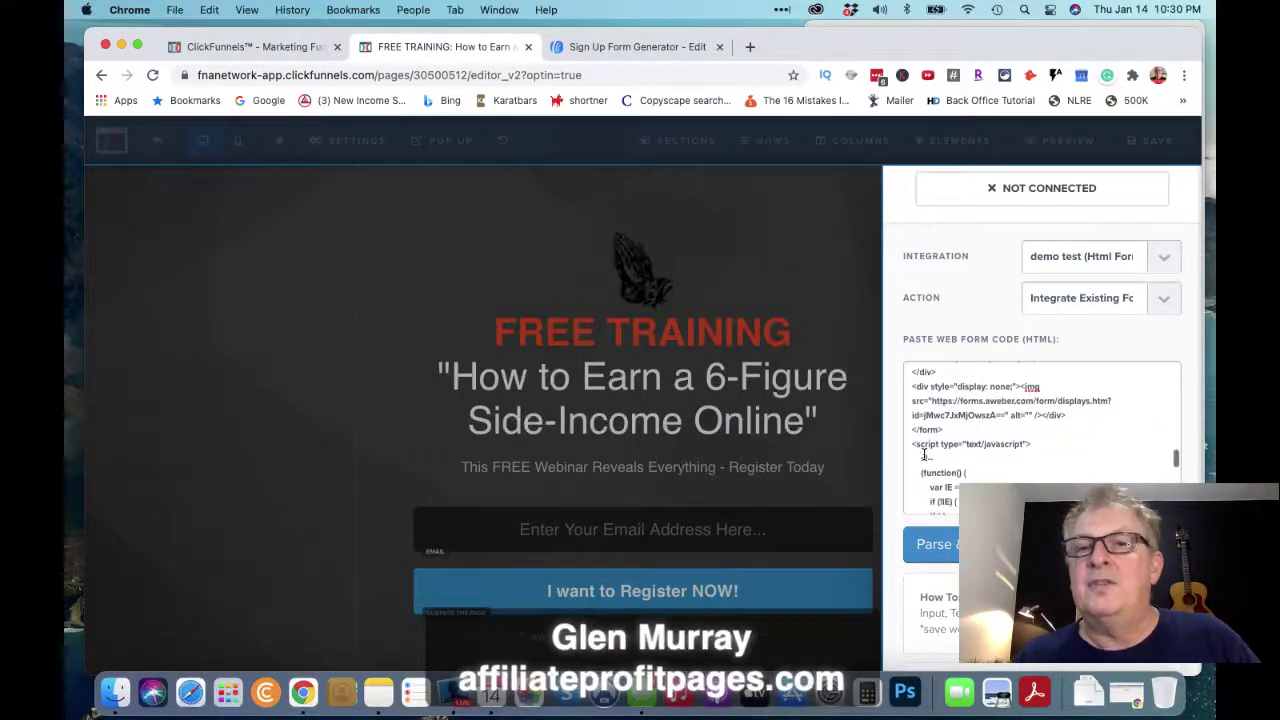
drag(910, 445, 1010, 525)
key(BackSpace)
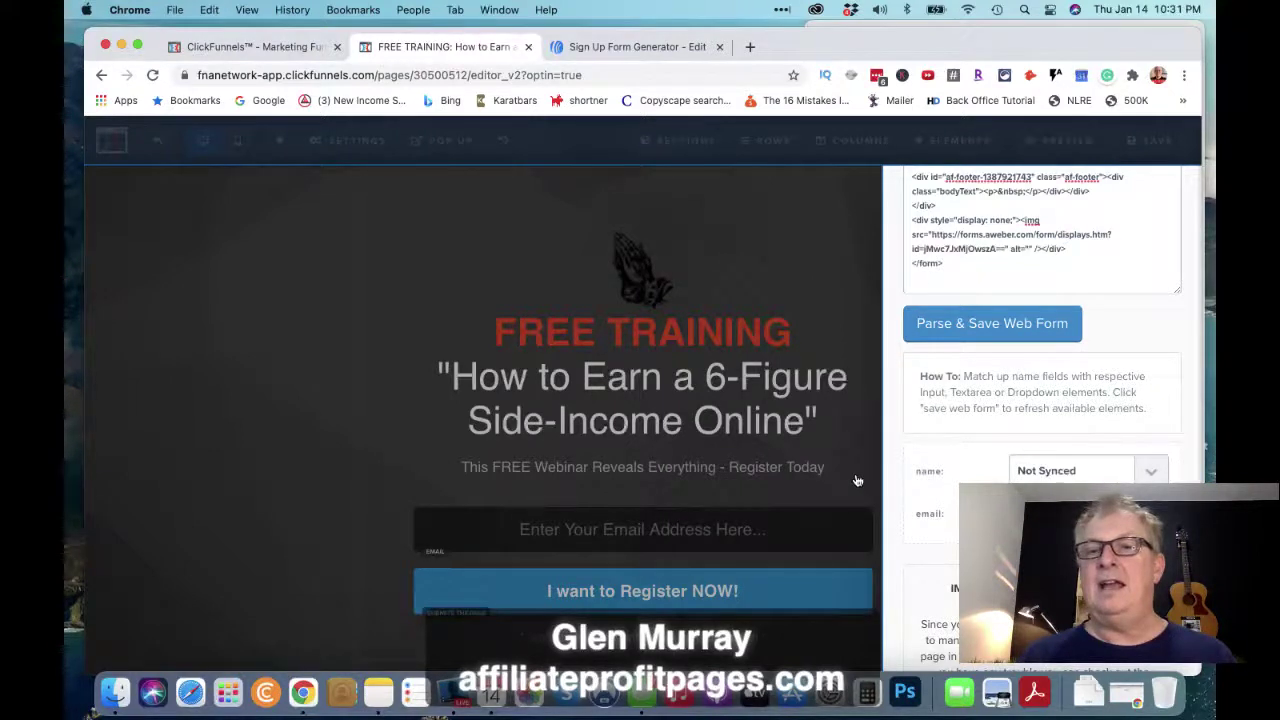
Close the email integration settings and save the opt-in page
scroll(1042, 400, down, 2)
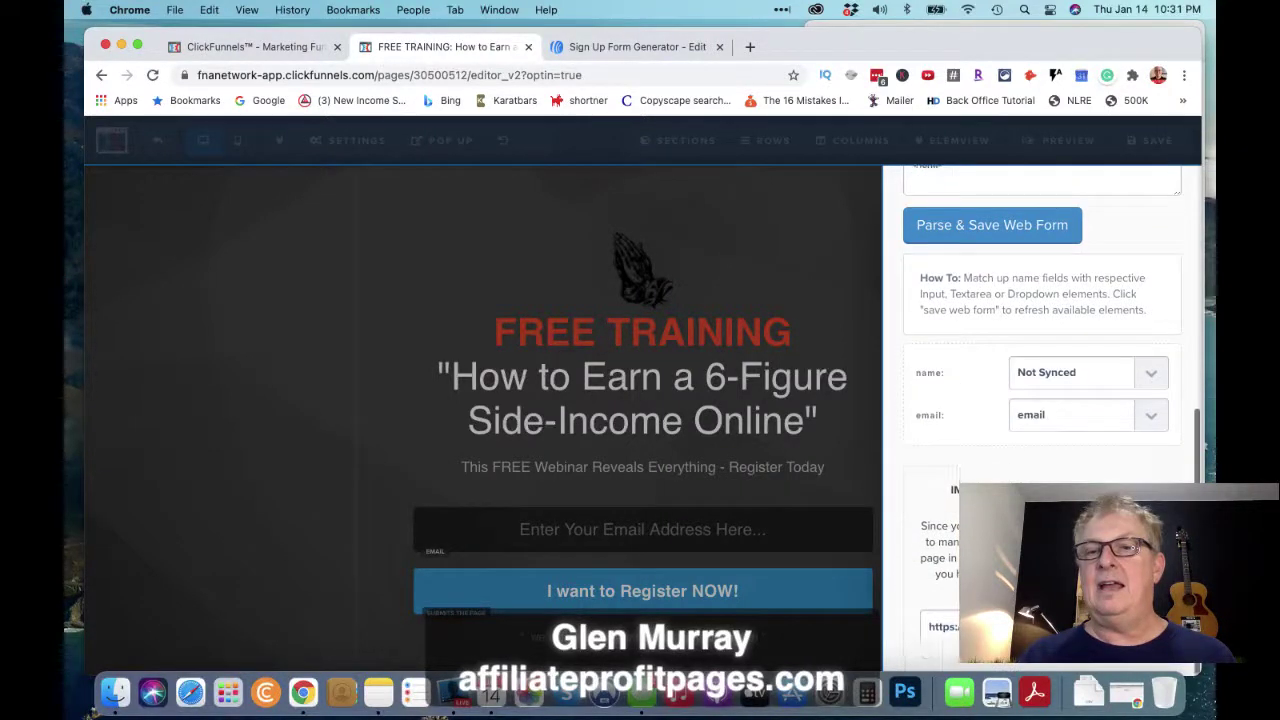
click(858, 455)
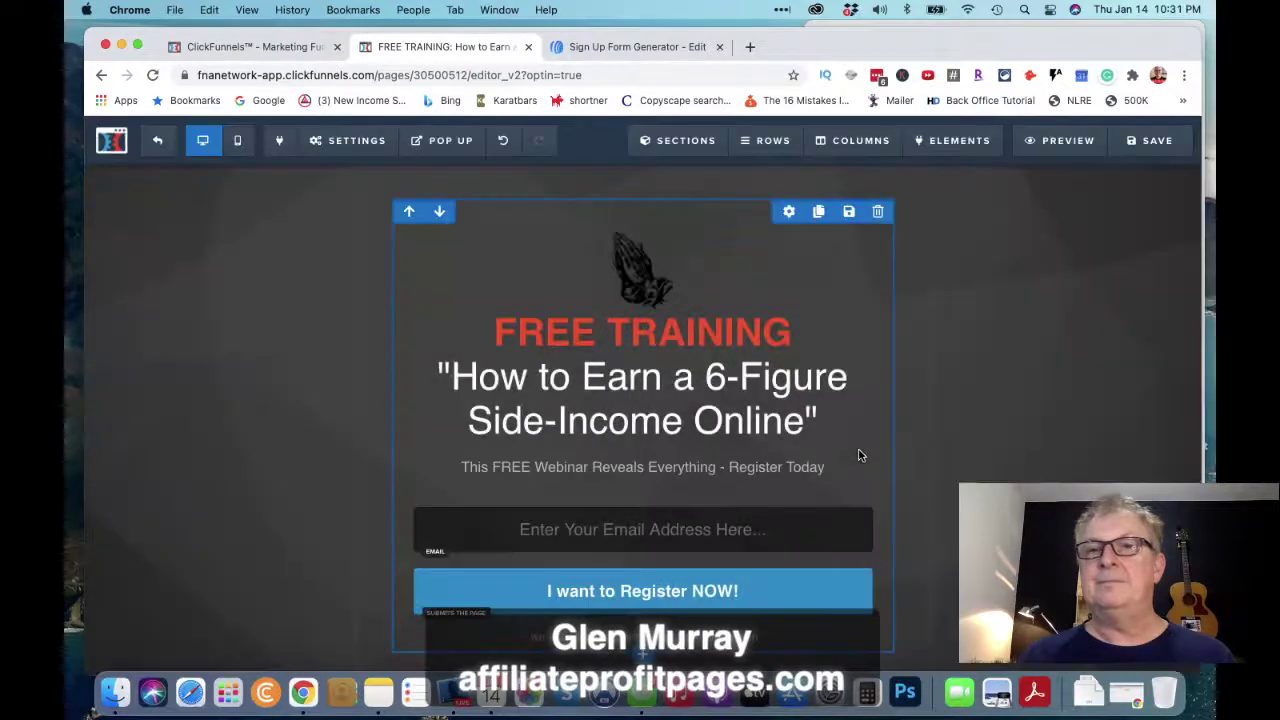
click(1150, 142)
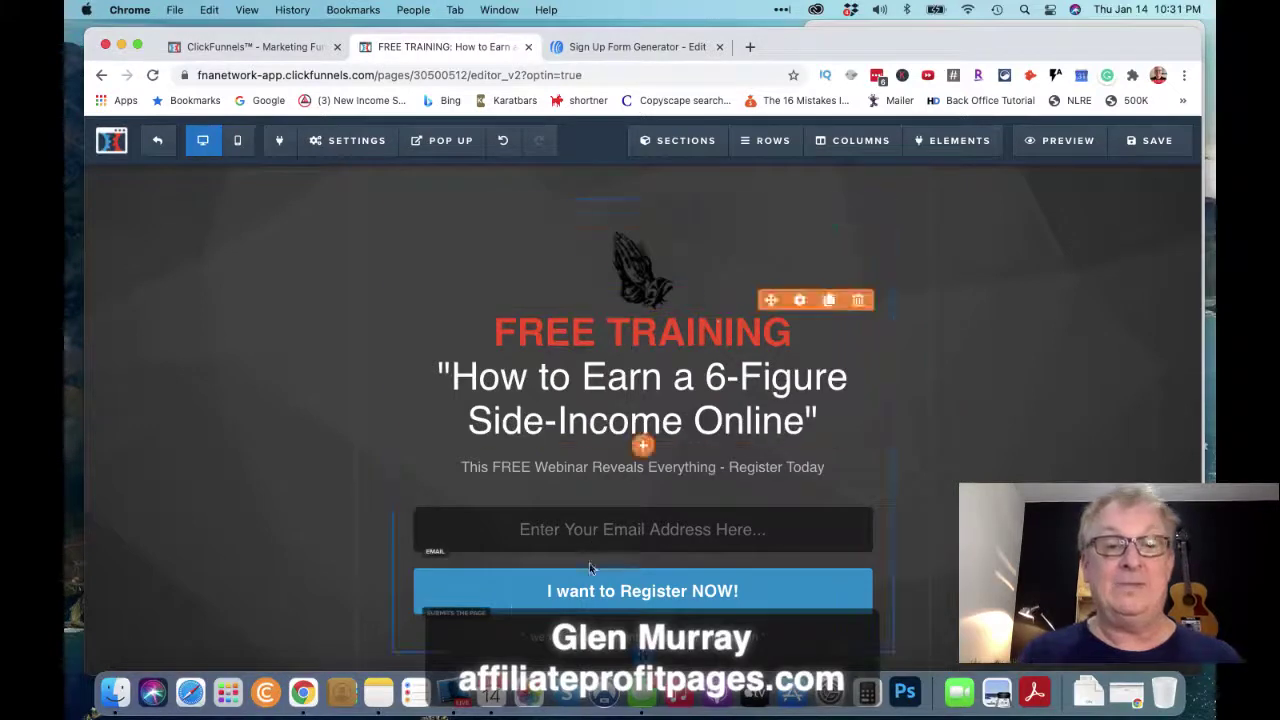
Switch to AWeber and open the subscriber list for Affiliate Profit Pages
click(451, 695)
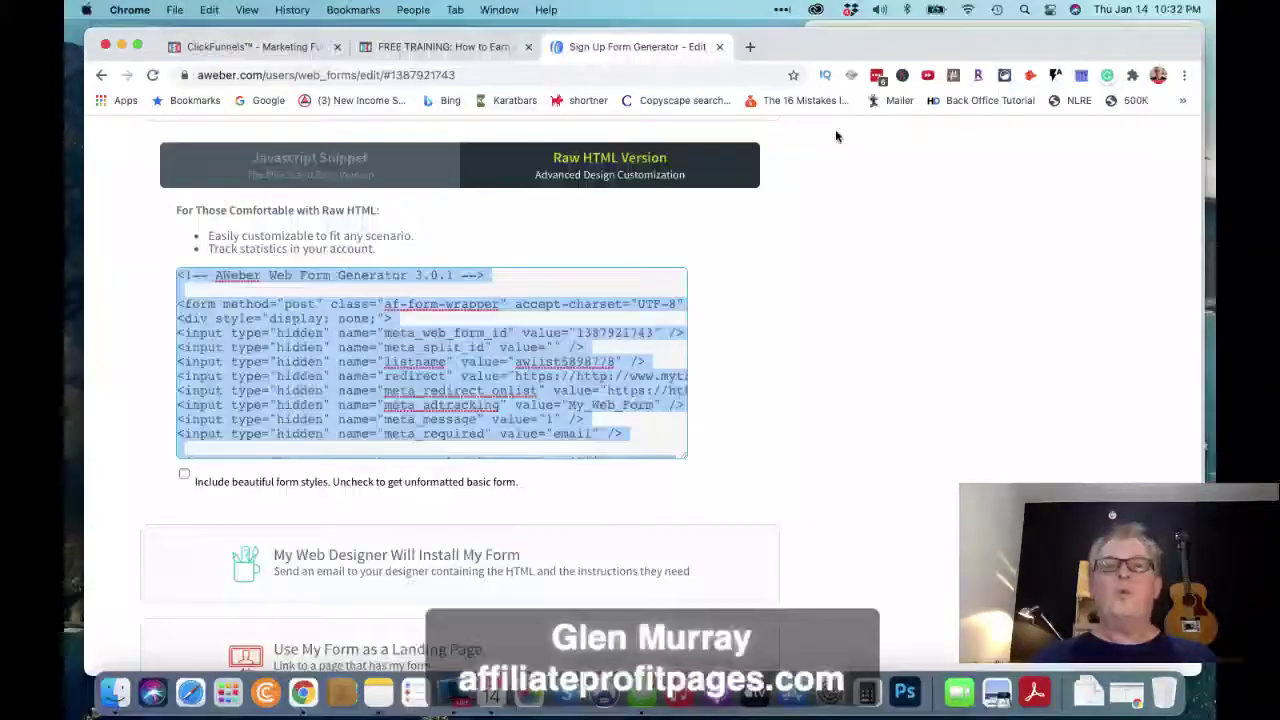
click(637, 46)
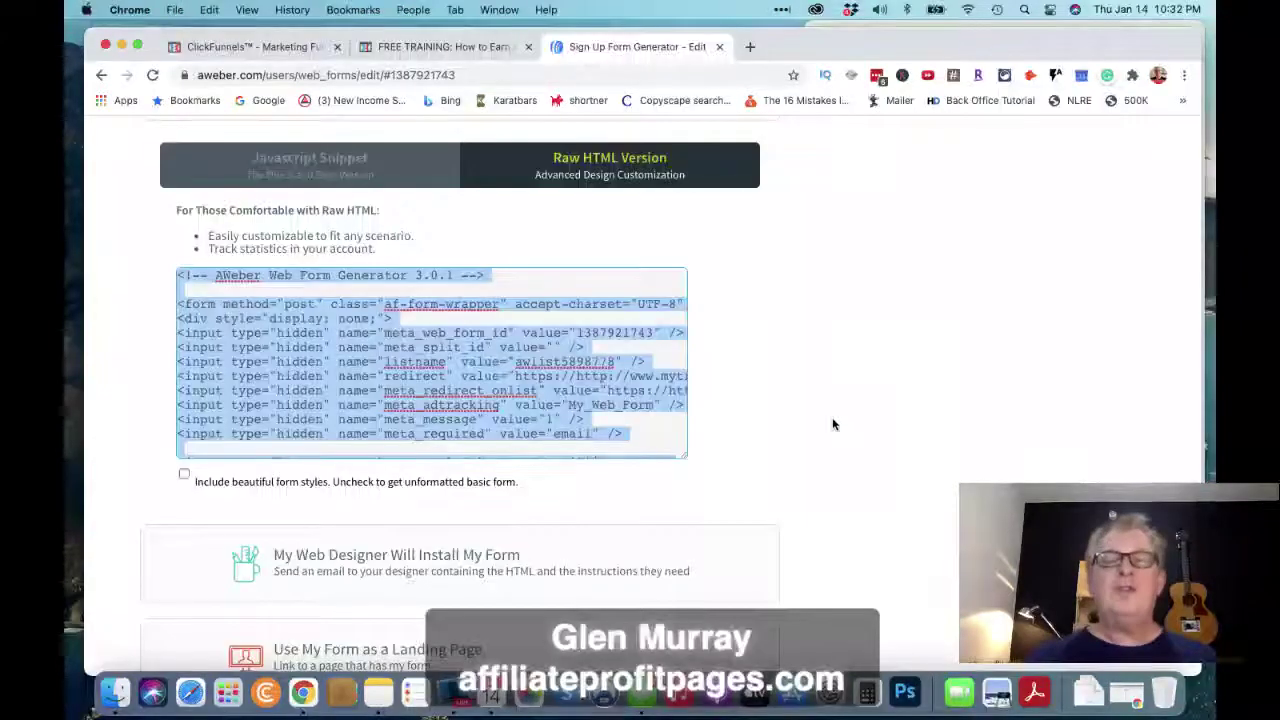
scroll(816, 421, up, 1)
scroll(816, 421, up, 5)
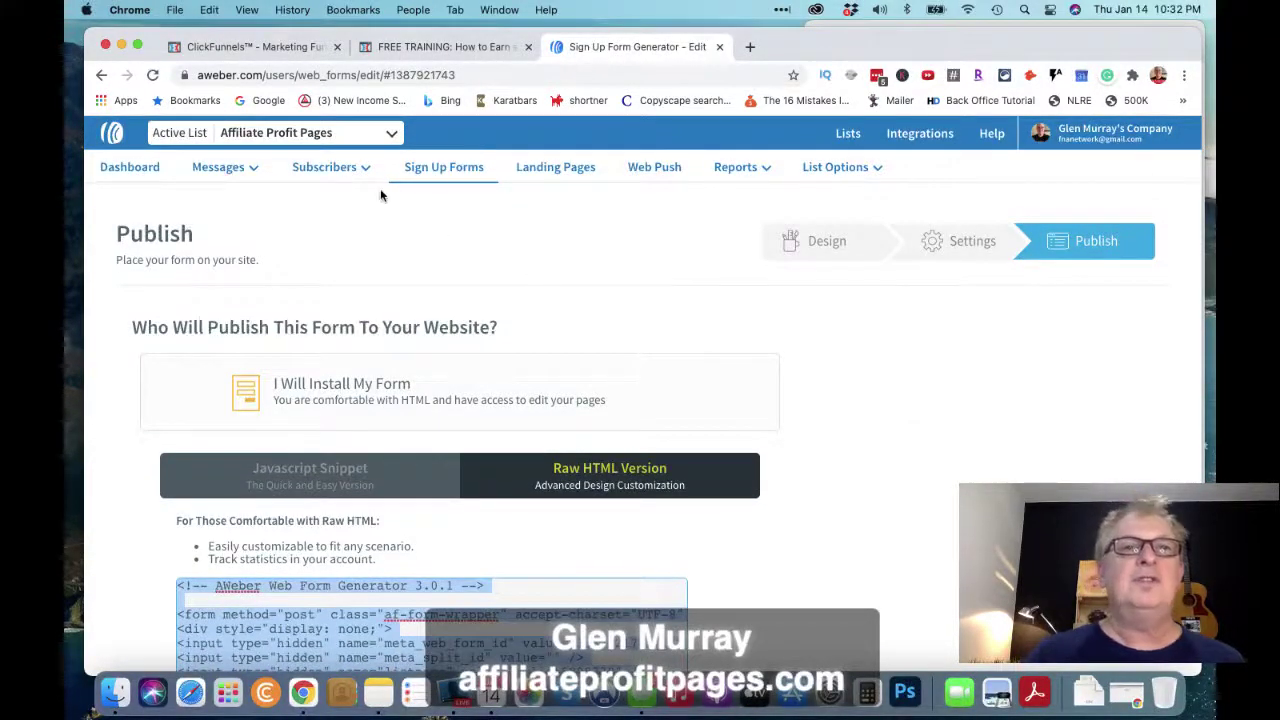
mouse_move(363, 167)
click(339, 204)
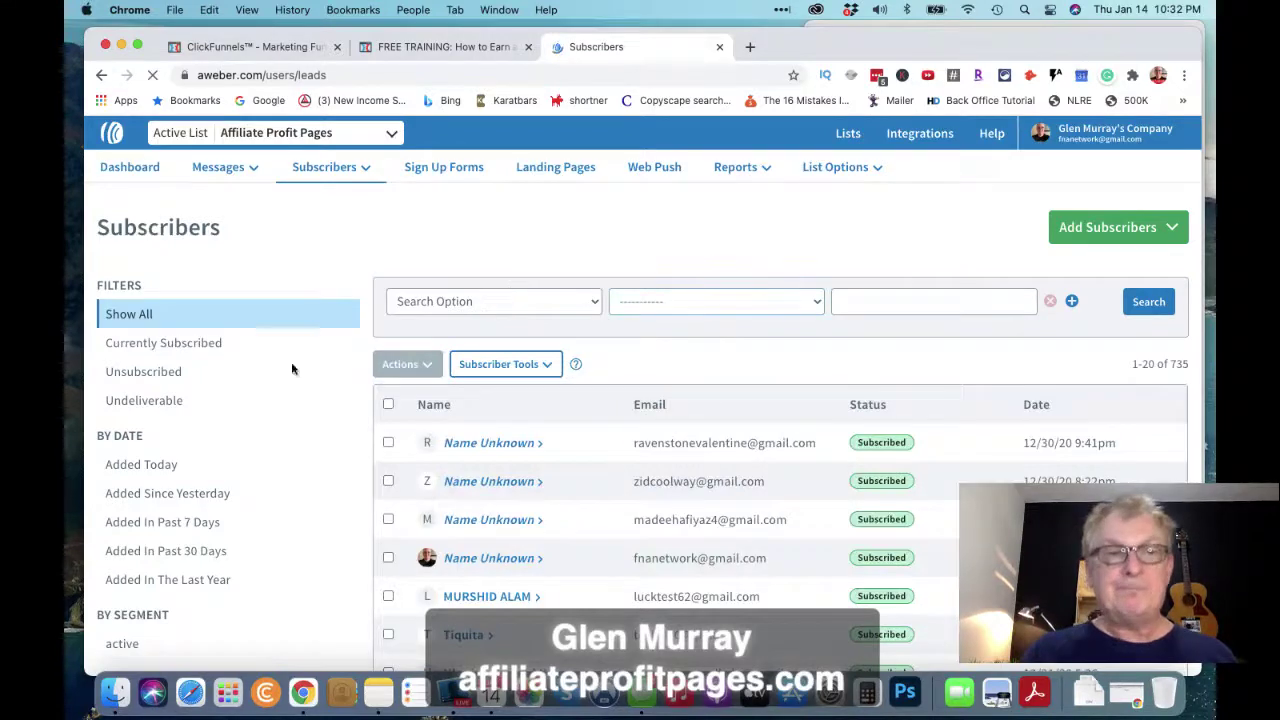
Look through the subscriber filters and filter the list by Low Engagement
scroll(329, 428, down, 2)
scroll(331, 429, down, 2)
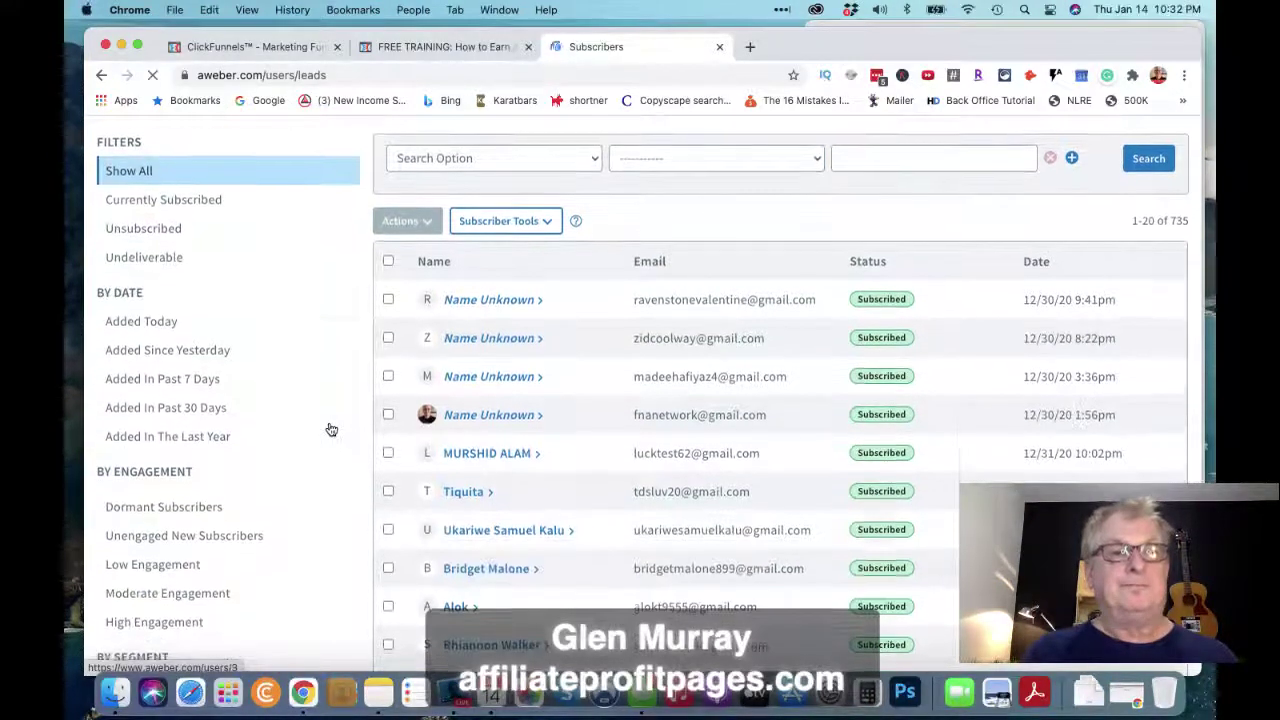
scroll(310, 480, down, 2)
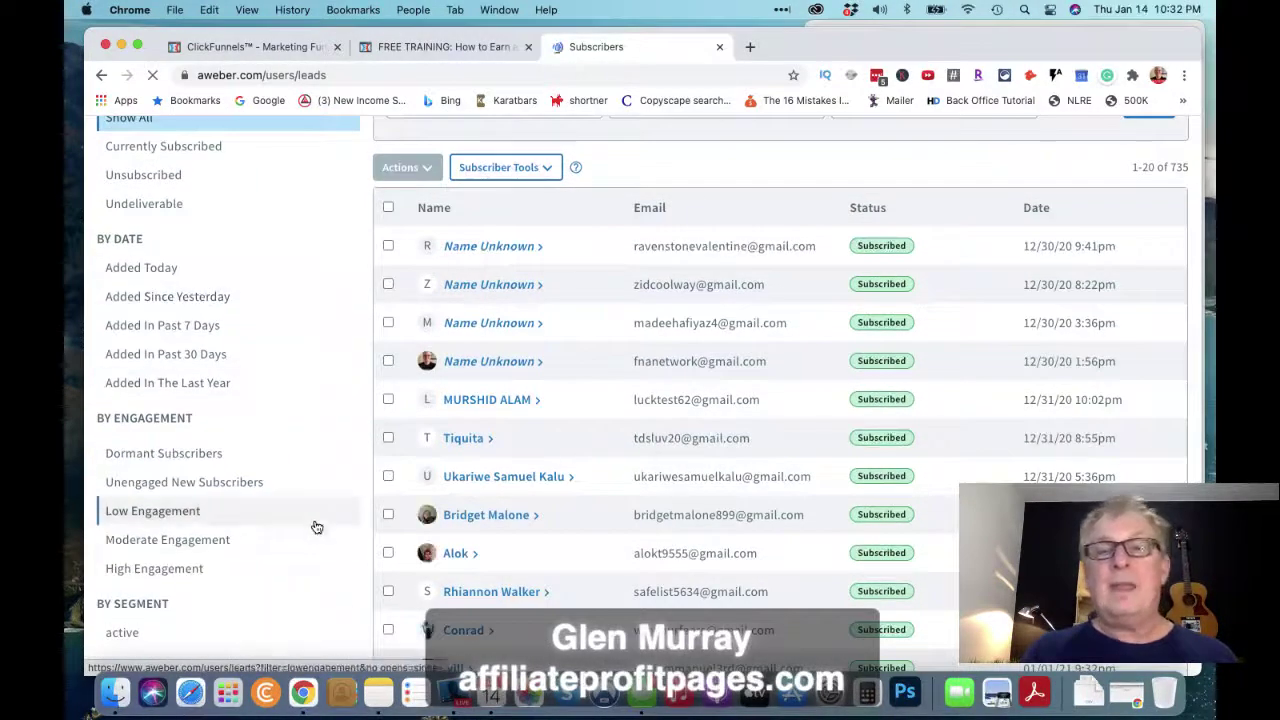
scroll(272, 507, down, 2)
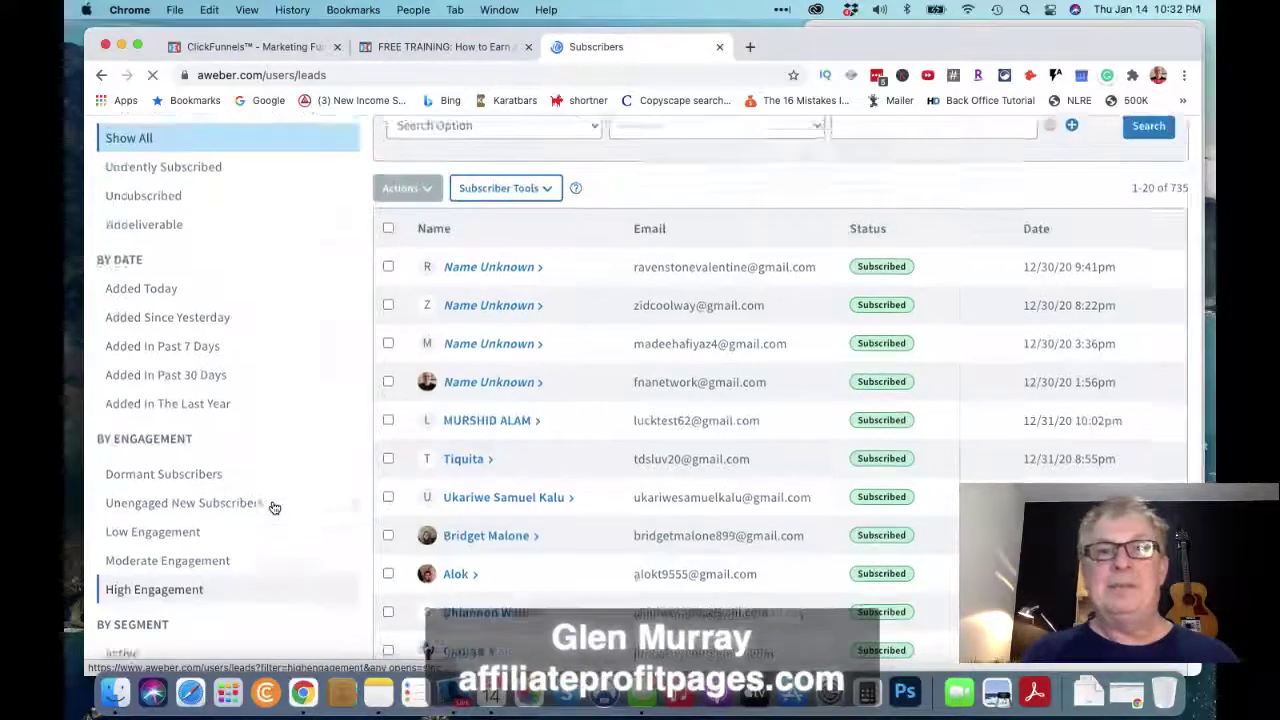
scroll(256, 612, down, 4)
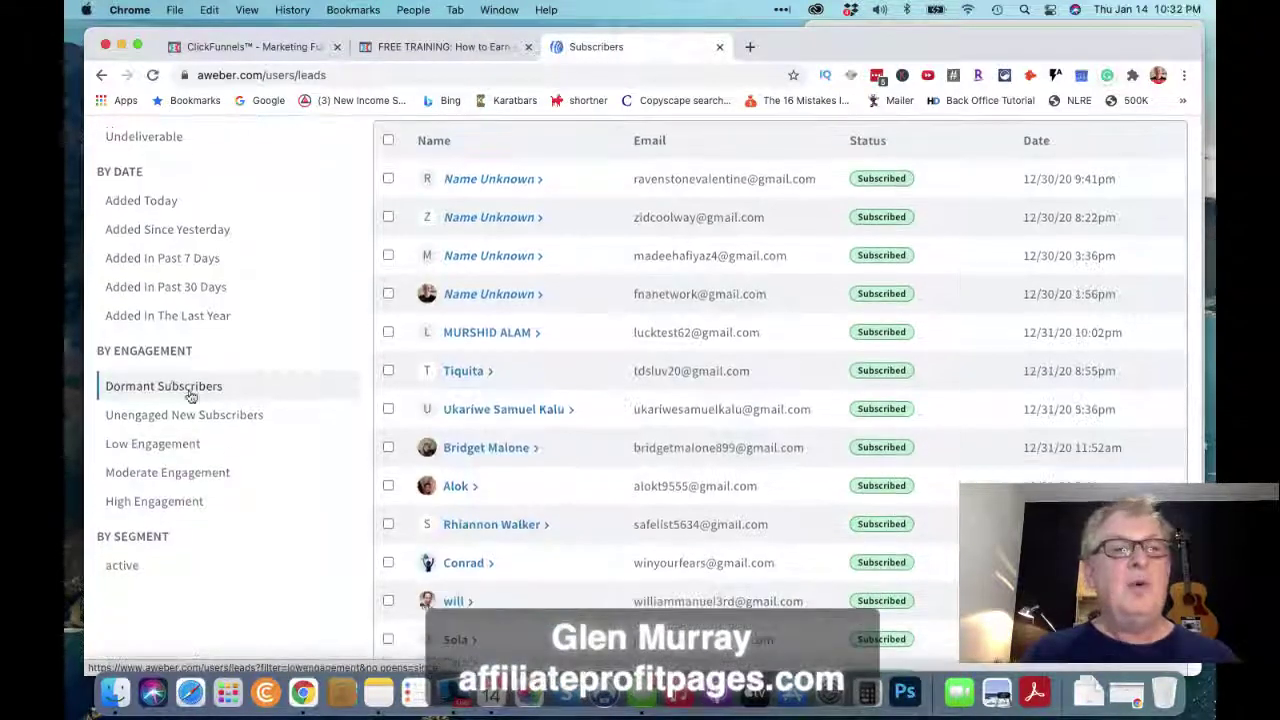
click(160, 441)
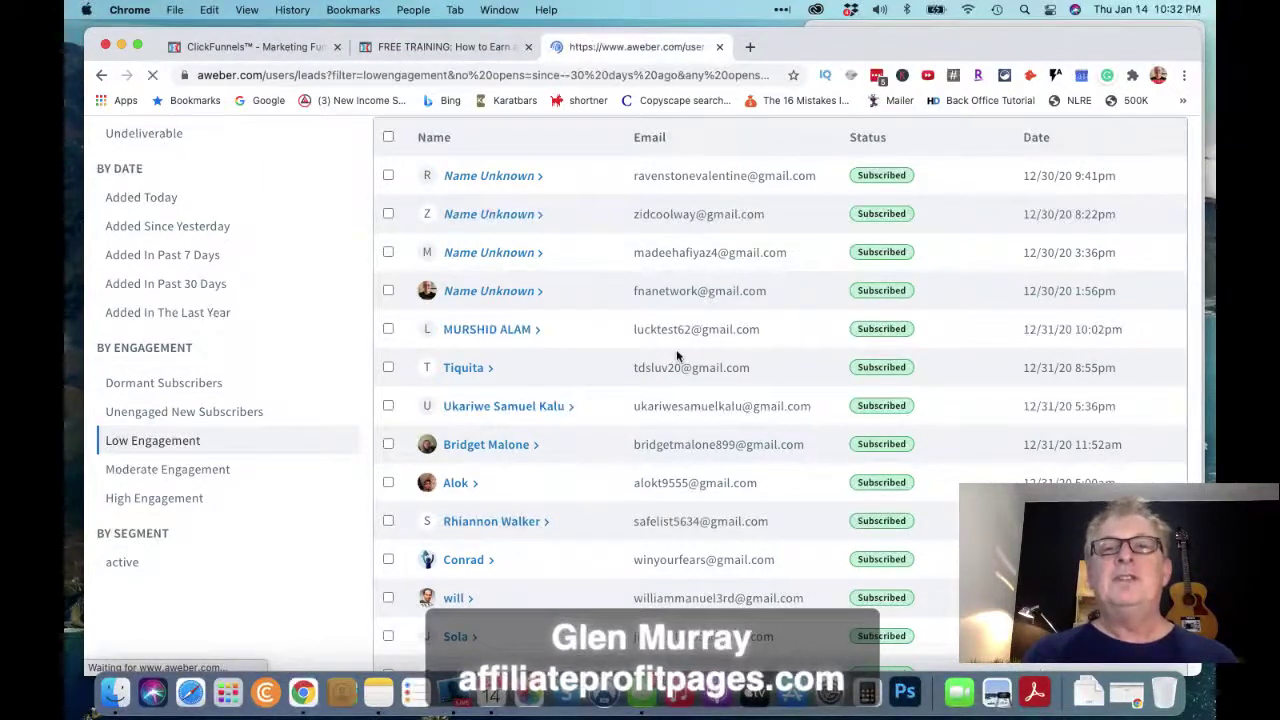